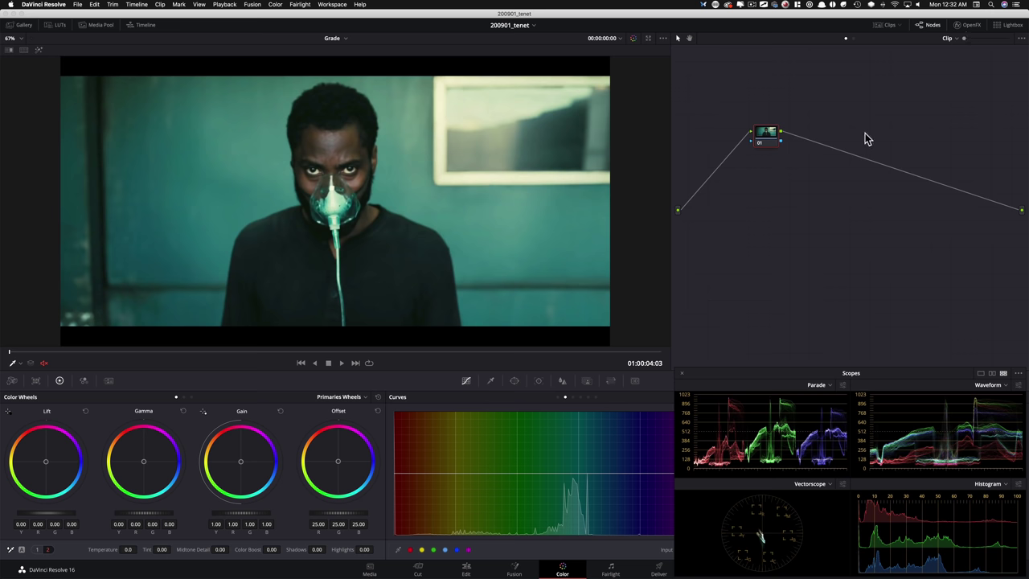
# Search the effects library for "pal" and apply the Color Palette effect to node 01 of the teal reference shot
pyautogui.press('super+6')
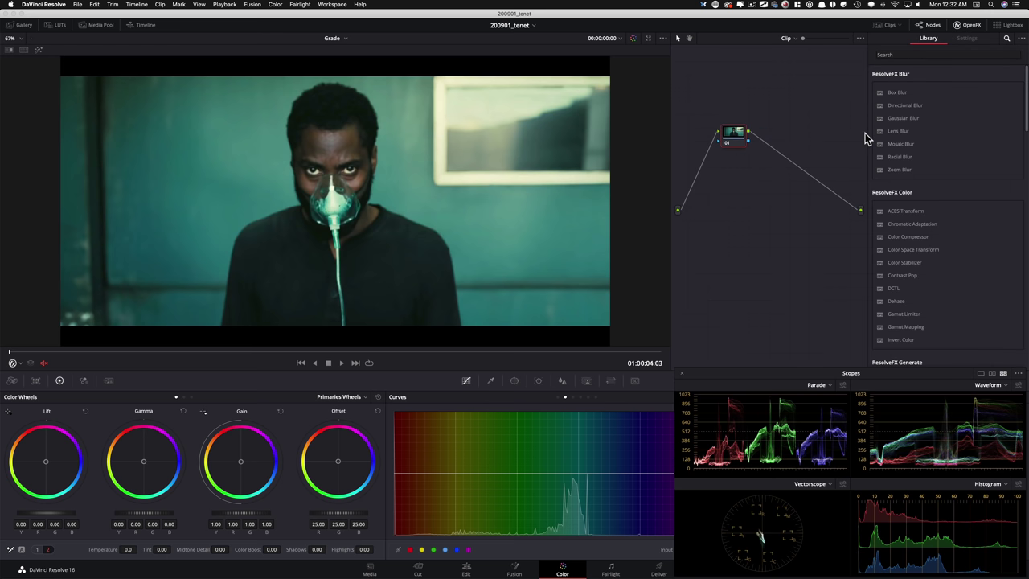
pyautogui.click(907, 53)
pyautogui.write('pal')
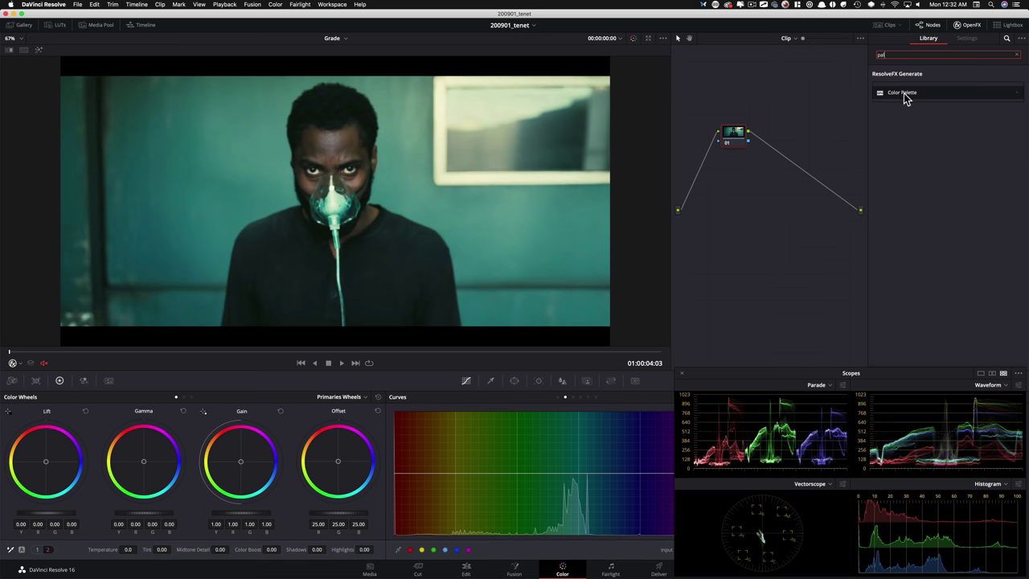
pyautogui.moveTo(902, 94); pyautogui.dragTo(733, 137)
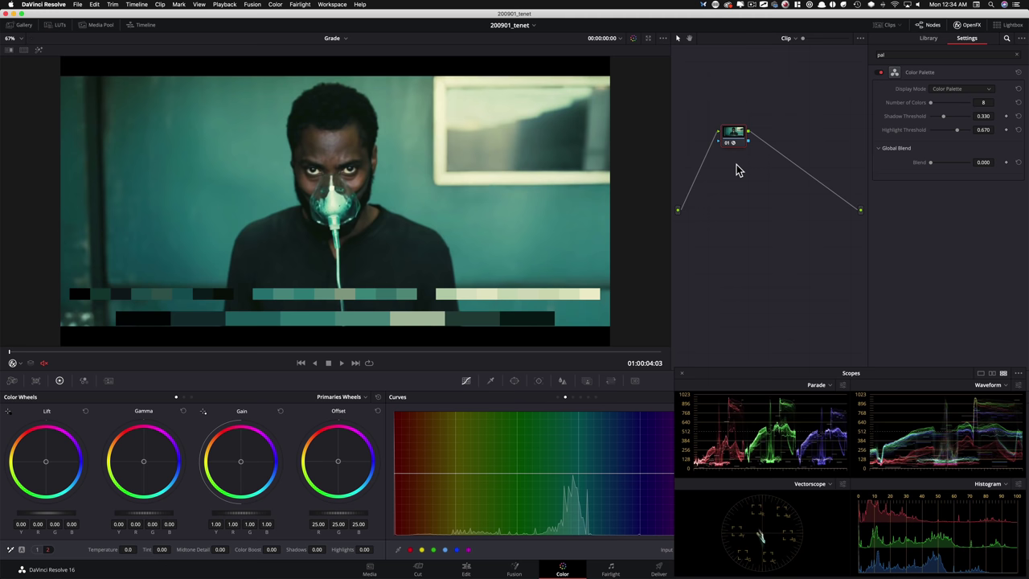
# Move to the previous clip, the flat tunnel shot, play it in a loop and park the playhead at 01:00:02:00
pyautogui.press('Up')
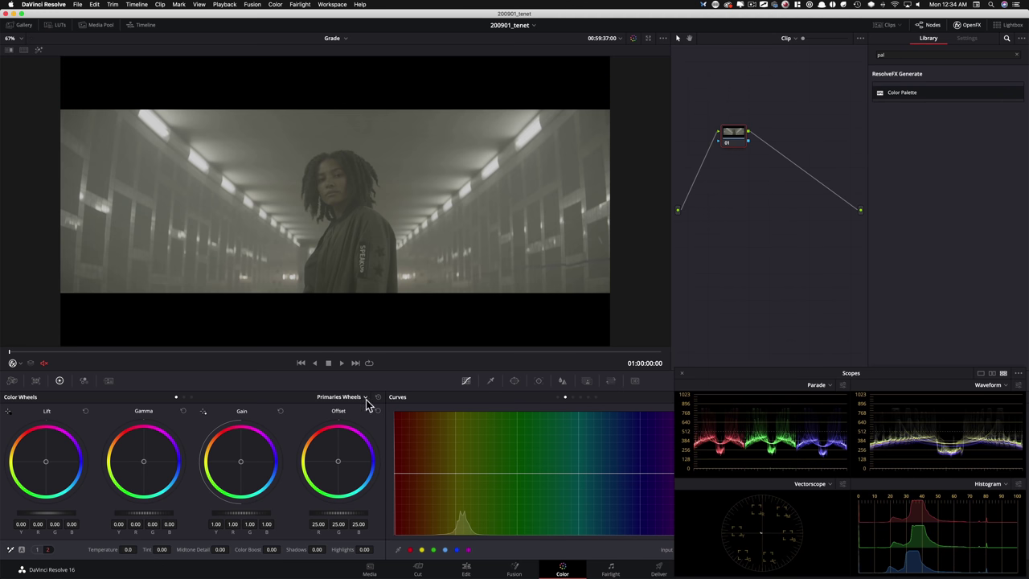
pyautogui.press('super+slash')
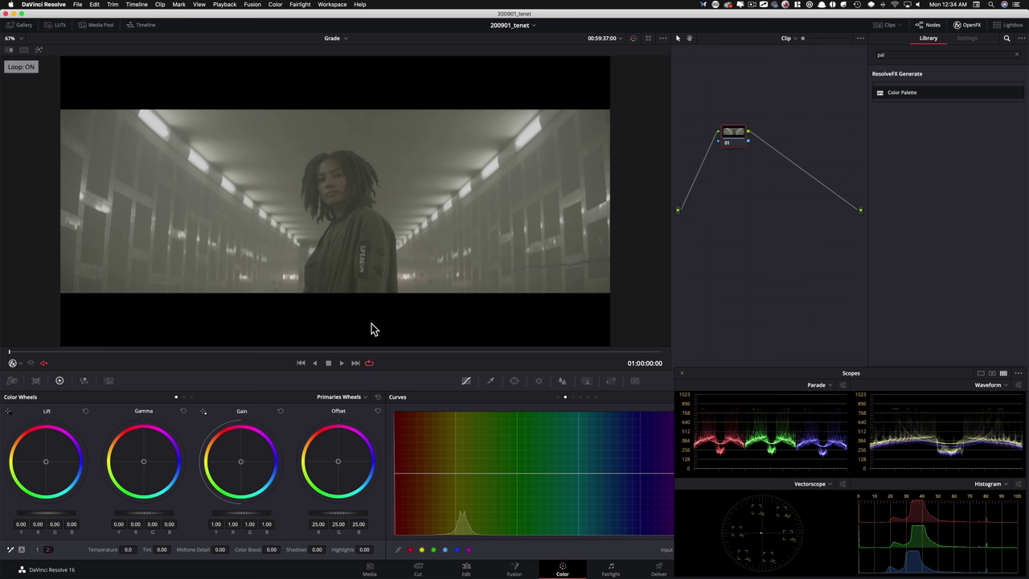
pyautogui.press('space')
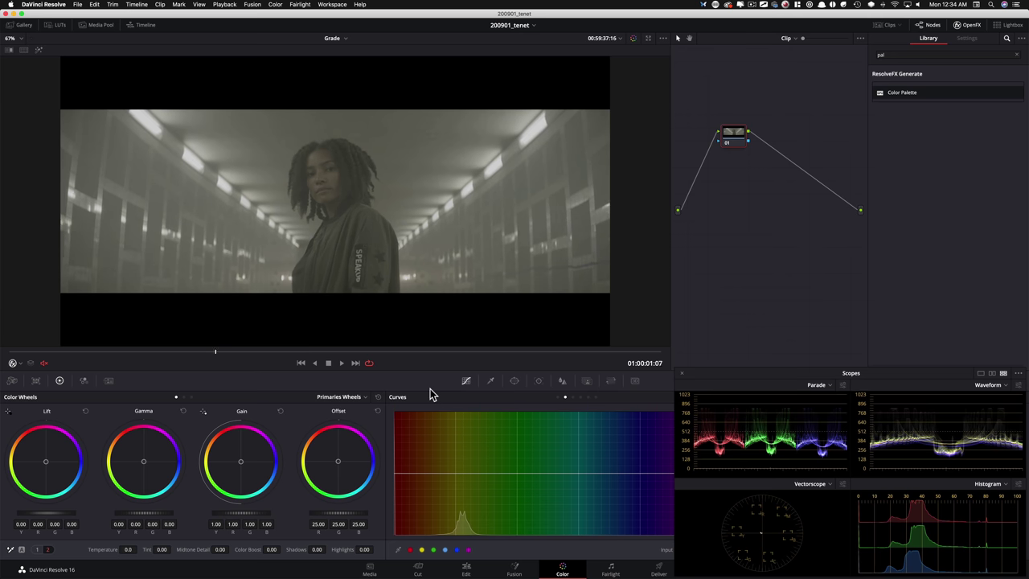
pyautogui.press('Left')
pyautogui.press('Left')
pyautogui.press('Left')
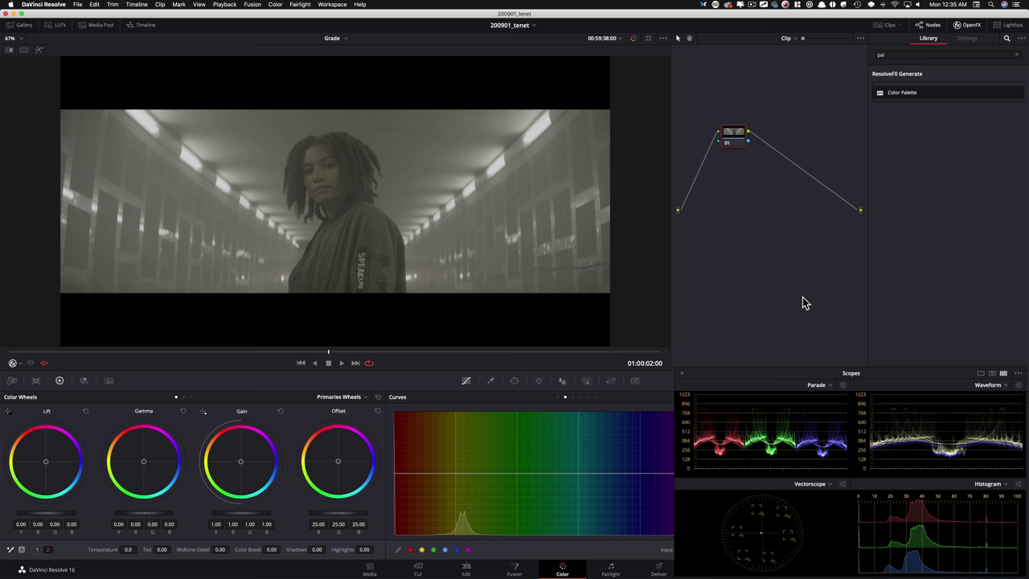
# Hide the effects library and compare the tunnel shot with the gallery reference in split screen, using Selected Still Images
pyautogui.press('super+6')
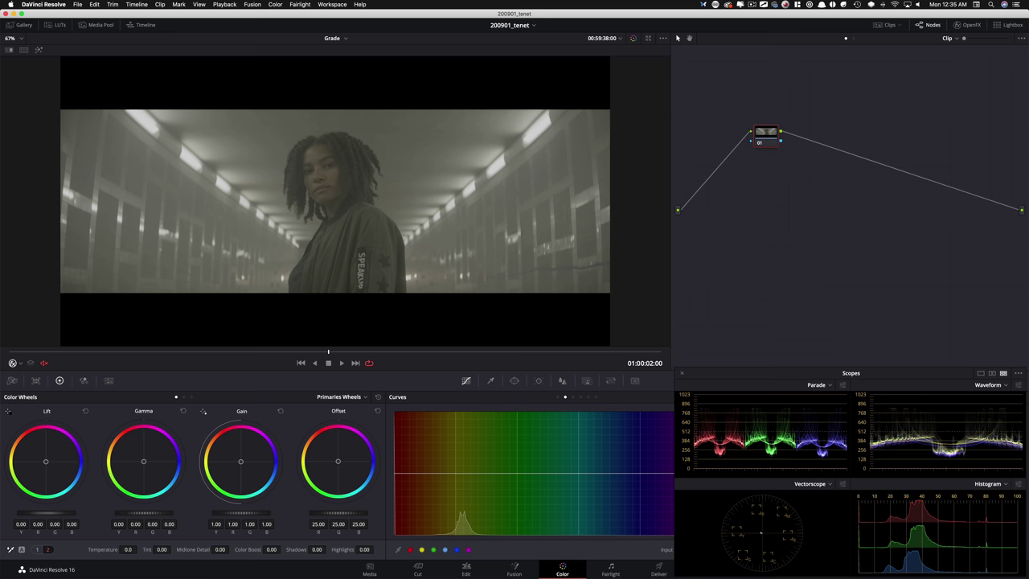
pyautogui.click(24, 50)
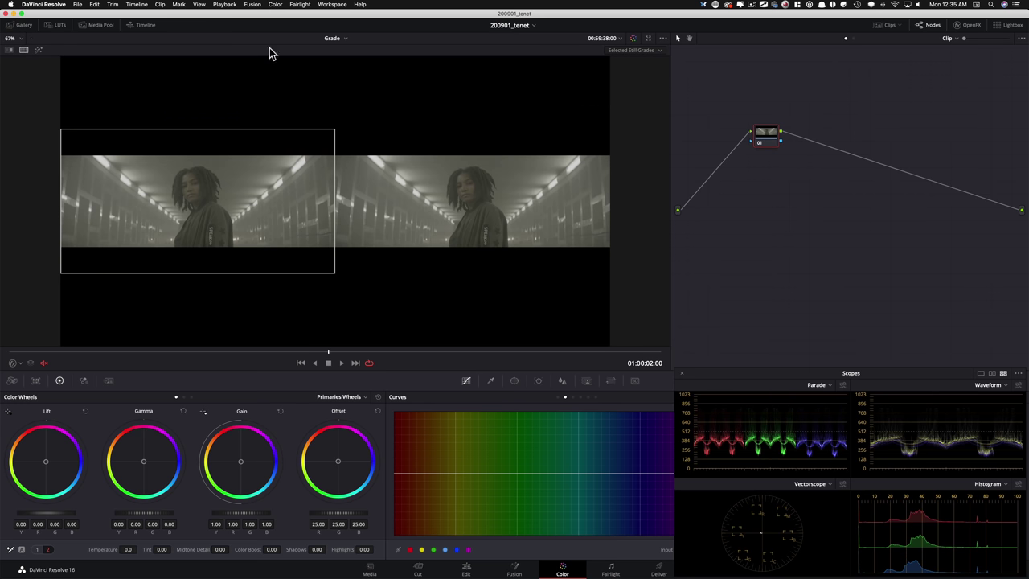
pyautogui.click(19, 25)
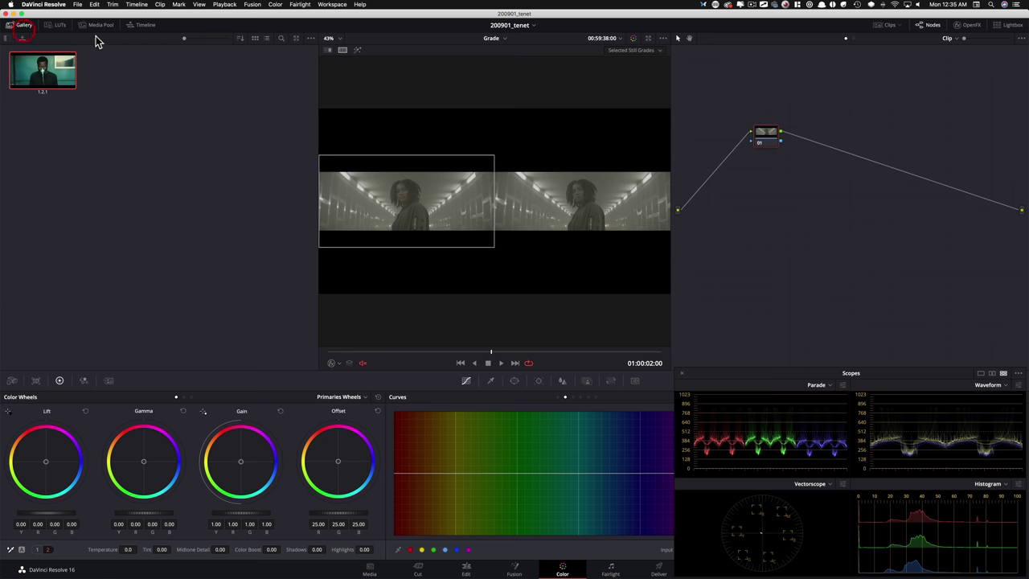
pyautogui.click(22, 30)
pyautogui.click(650, 51)
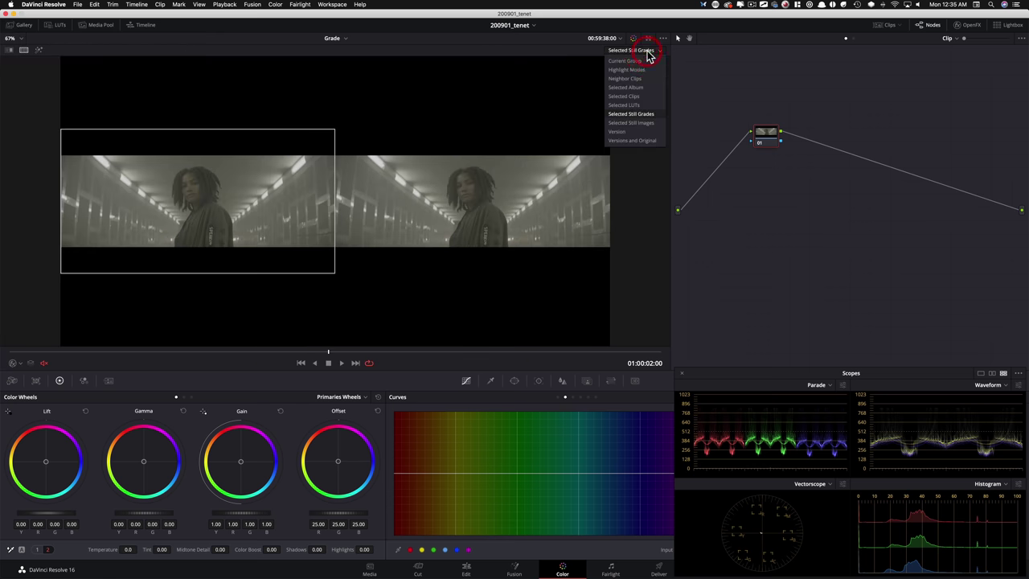
pyautogui.click(647, 123)
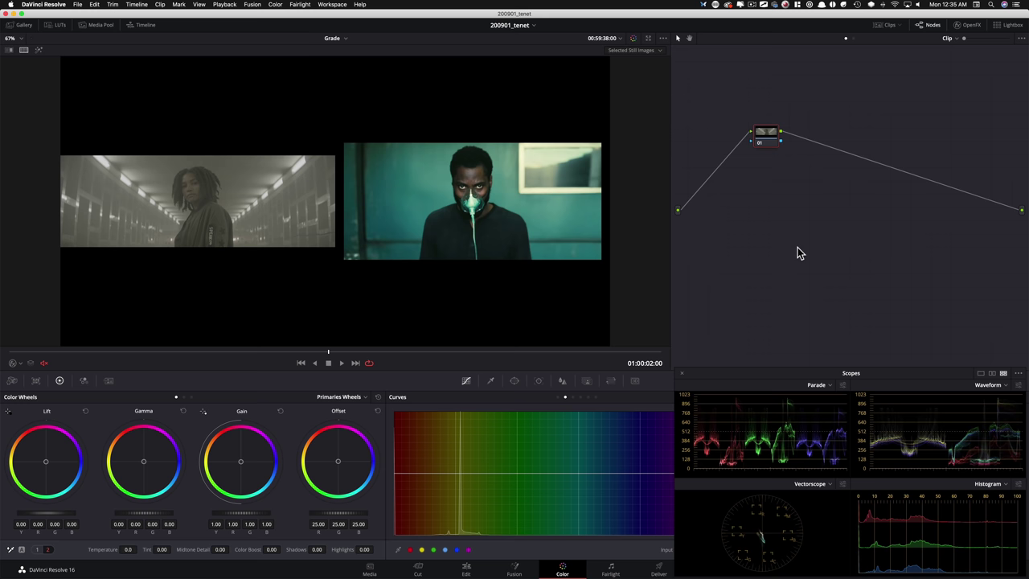
# Enlarge the split-screen comparison to 104% and widen the viewer area so both images fit
pyautogui.press('super+equal')
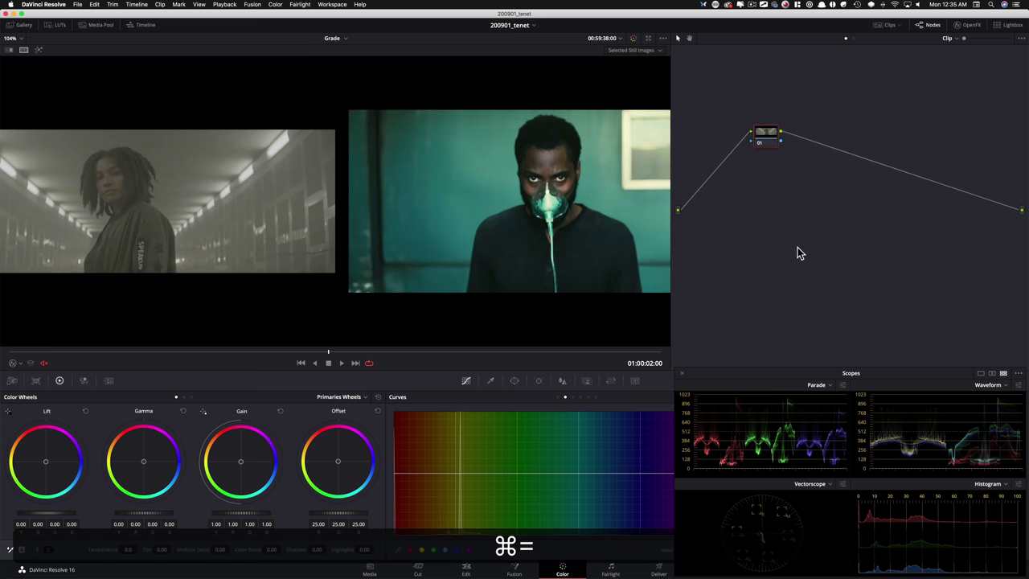
pyautogui.click(672, 89)
pyautogui.moveTo(670, 93); pyautogui.dragTo(852, 88)
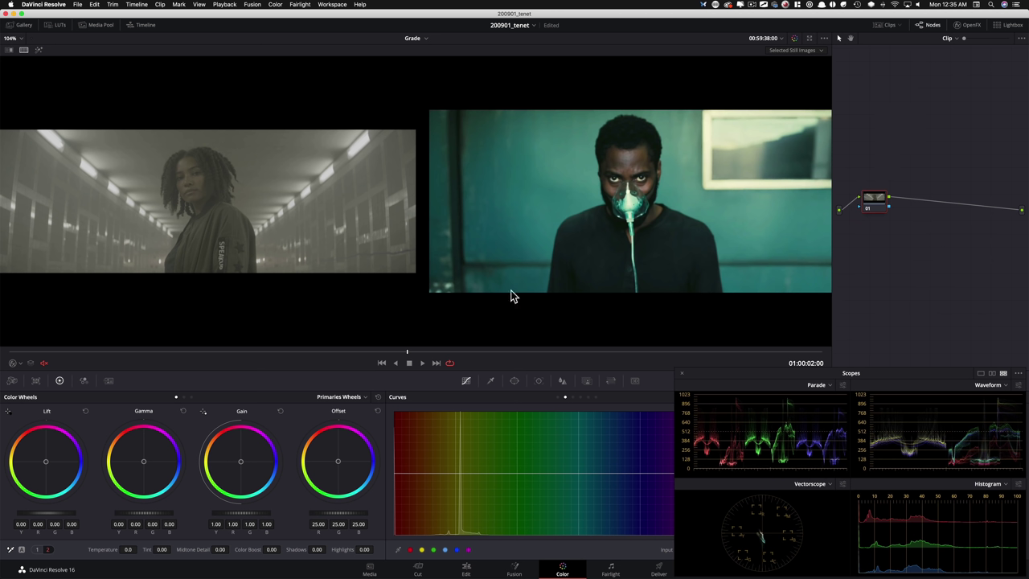
# Label node 01 of the tunnel shot "exp"
pyautogui.press('Tab')
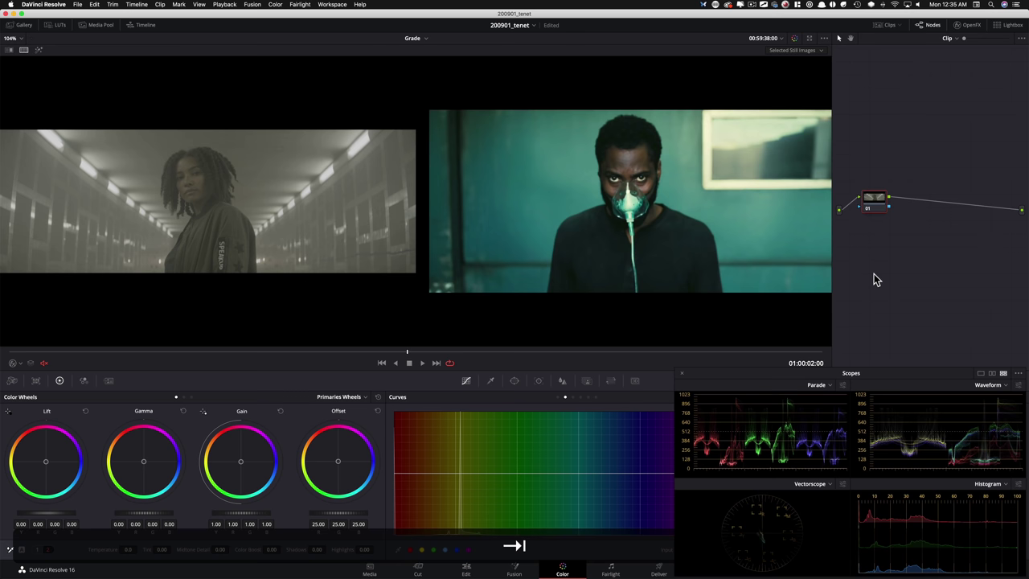
pyautogui.write('d')
pyautogui.press('BackSpace')
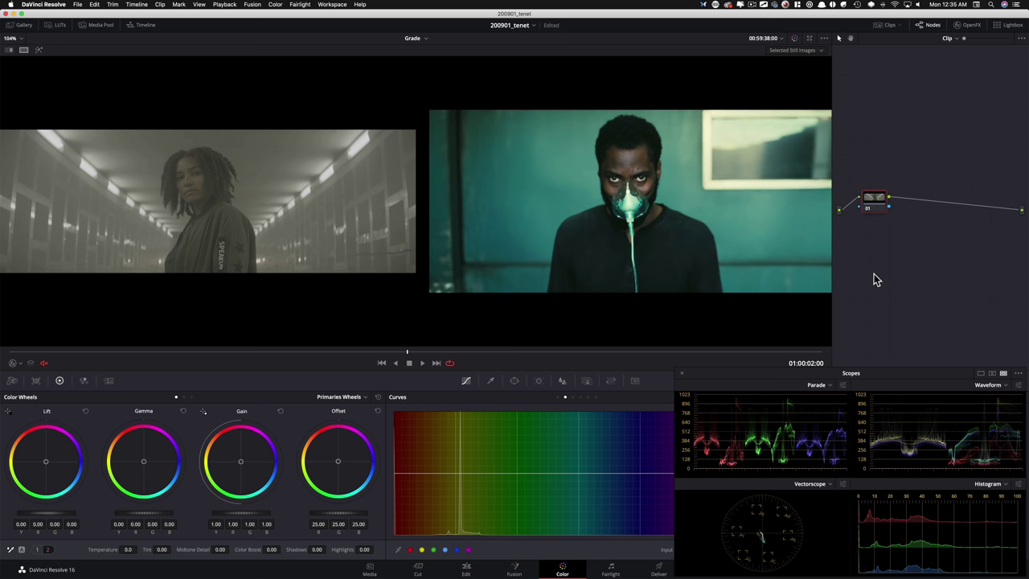
pyautogui.click(37, 5)
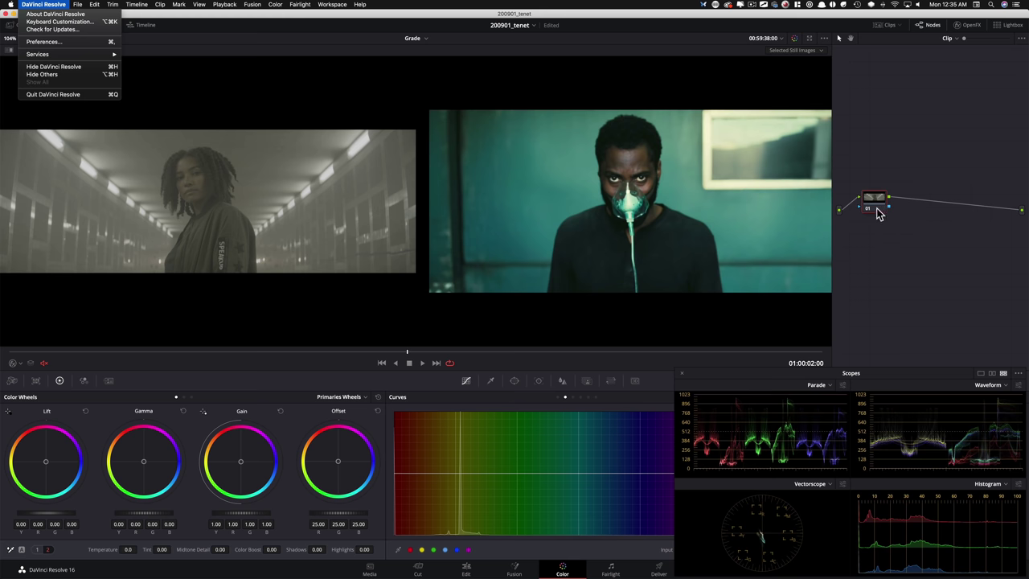
pyautogui.click(882, 208)
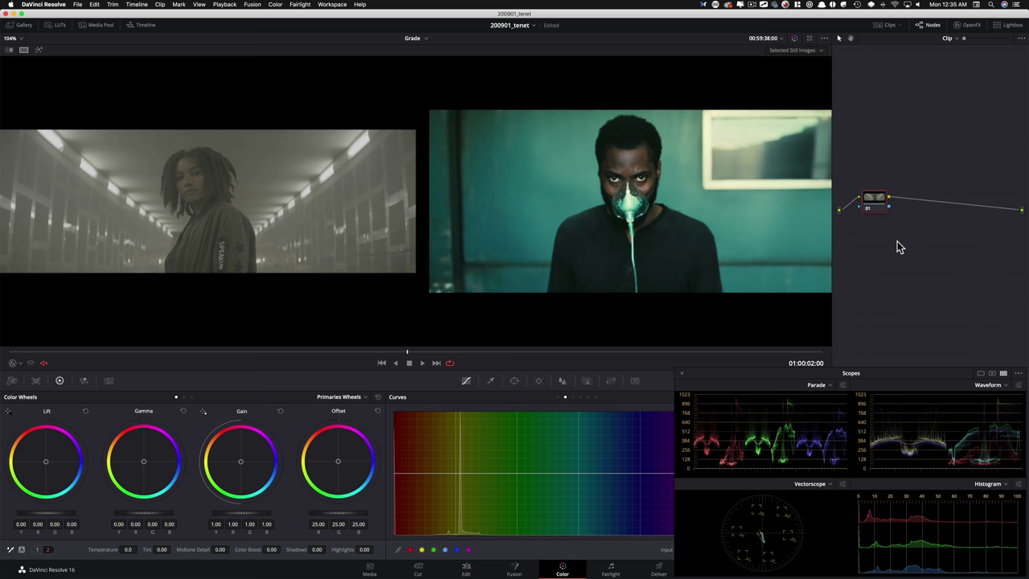
pyautogui.press('Tab')
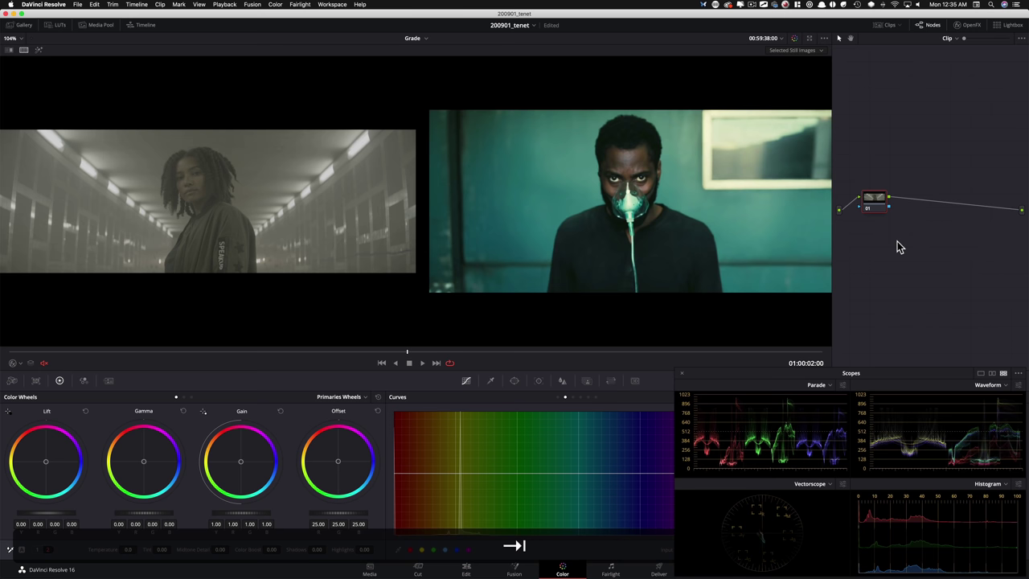
pyautogui.press('c')
pyautogui.press('Tab')
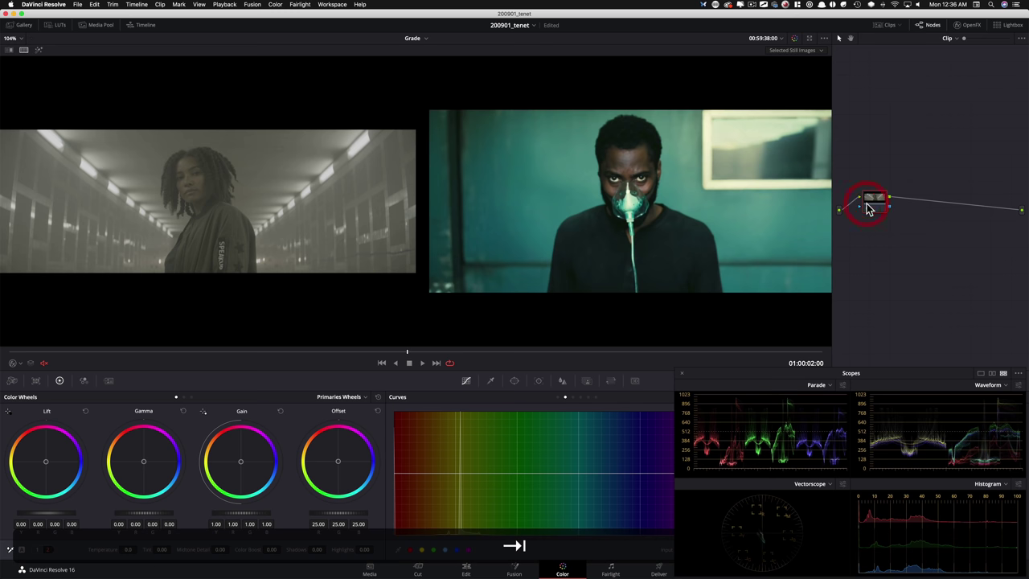
pyautogui.write('exp')
pyautogui.press('Return')
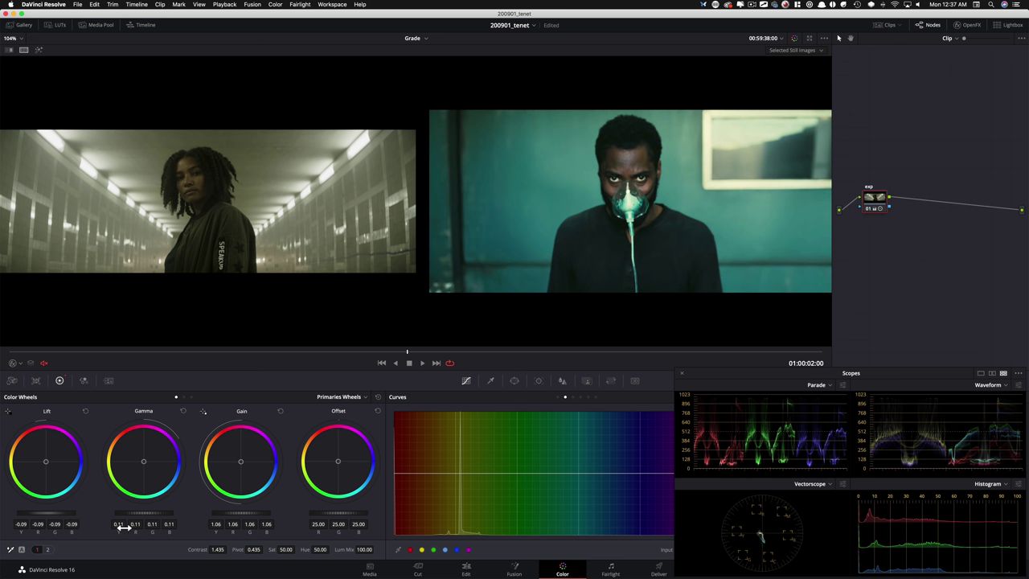
# Toggle the exp node off and on to compare the tunnel shot with and without the exposure adjustment
pyautogui.press('super+d')
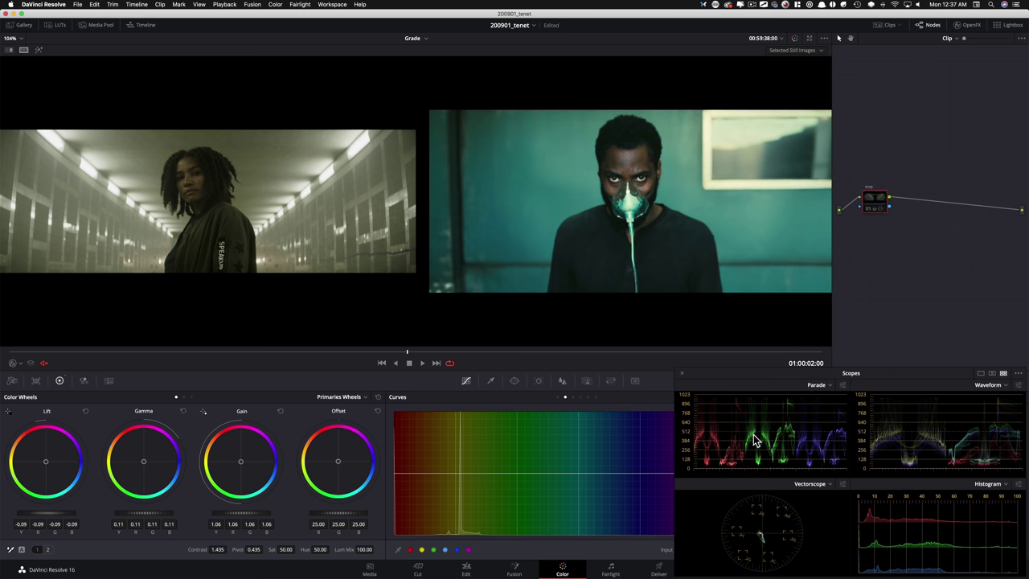
pyautogui.press('super+d')
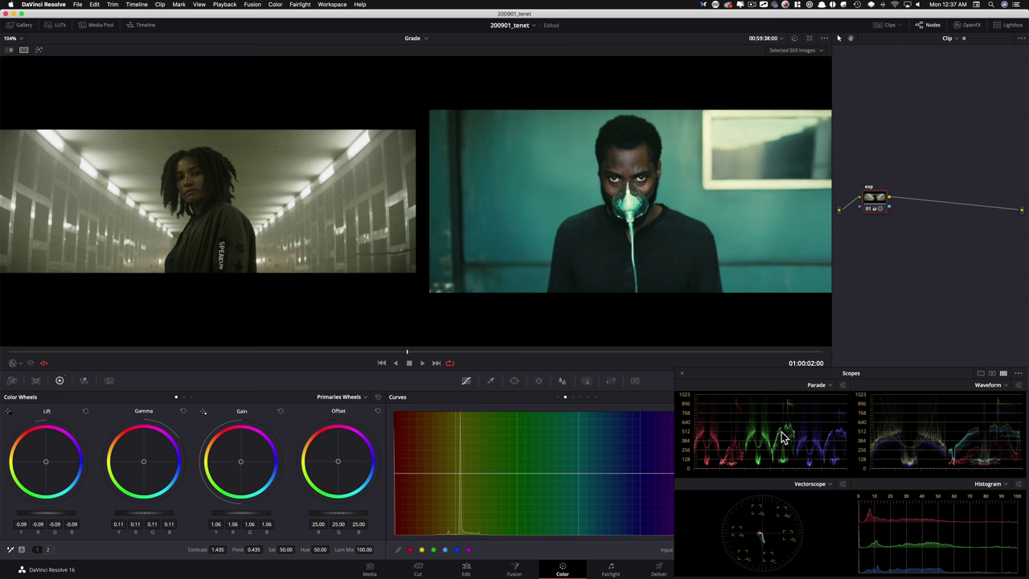
pyautogui.hotkey('ctrl', 'd')
pyautogui.hotkey('ctrl', 'd')
# Add a serial node after the exp node and label it "bal"
pyautogui.hotkey('alt', 's')
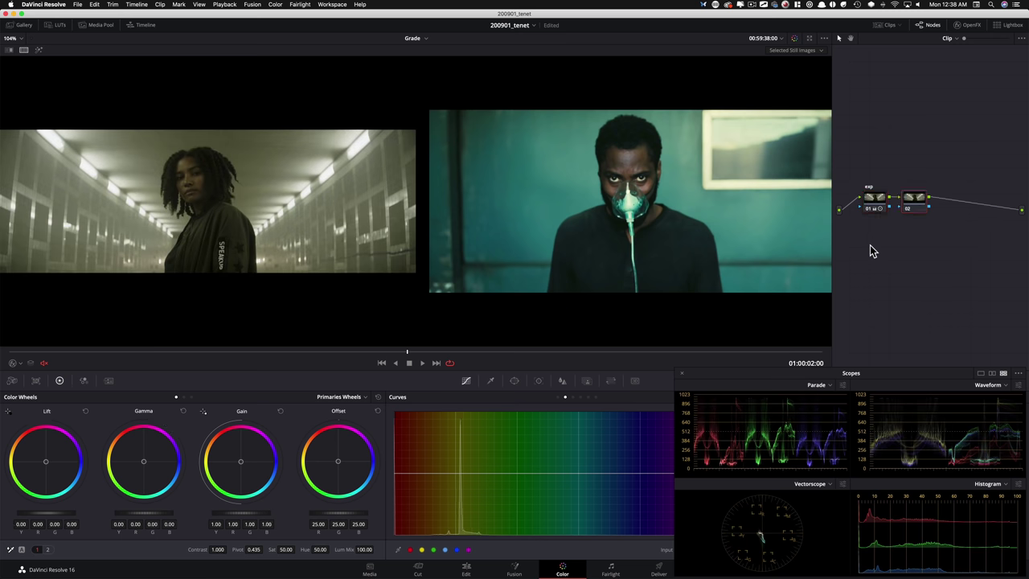
pyautogui.press('Tab')
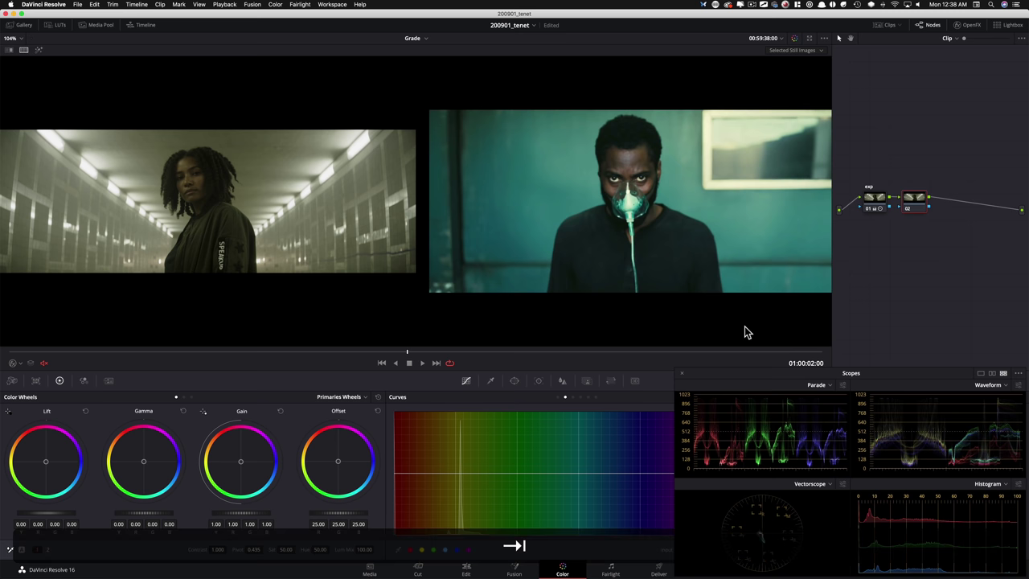
pyautogui.write('bal')
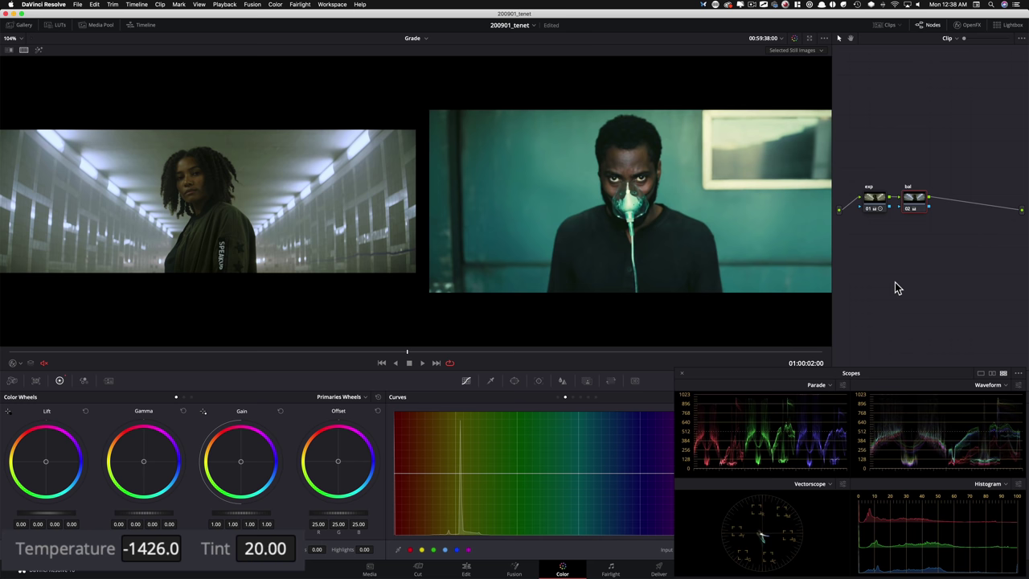
# Toggle the bal node off and on repeatedly to compare the tunnel shot with and without the balance correction
pyautogui.hotkey('ctrl', 'd')
pyautogui.hotkey('ctrl', 'd')
pyautogui.hotkey('ctrl', 'd')
pyautogui.hotkey('ctrl', 'd')
pyautogui.hotkey('ctrl', 'd')
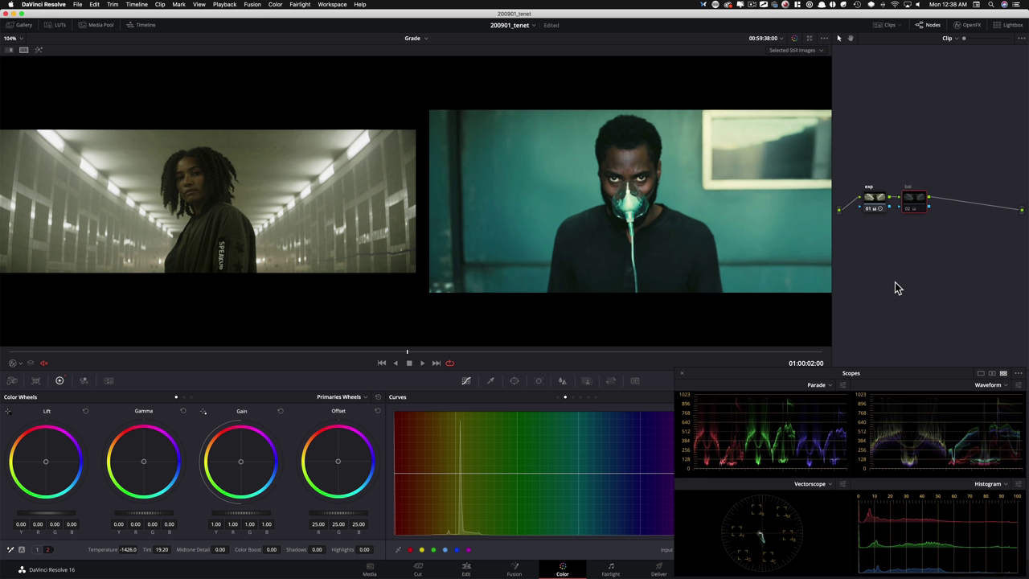
pyautogui.hotkey('ctrl', 'd')
pyautogui.hotkey('ctrl', 'd')
pyautogui.hotkey('ctrl', 'd')
pyautogui.hotkey('ctrl', 'd')
pyautogui.hotkey('ctrl', 'd')
pyautogui.hotkey('ctrl', 'd')
pyautogui.hotkey('ctrl', 'd')
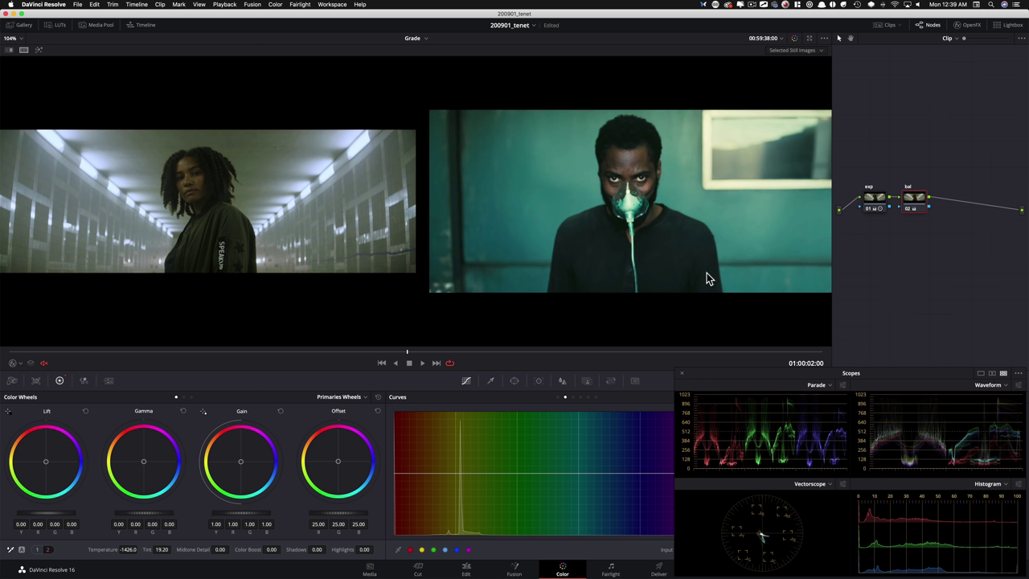
pyautogui.hotkey('ctrl', 'd')
pyautogui.hotkey('ctrl', 'd')
# Add a serial node after the bal node, place it slightly higher in the node graph and label it "look"
pyautogui.hotkey('alt', 's')
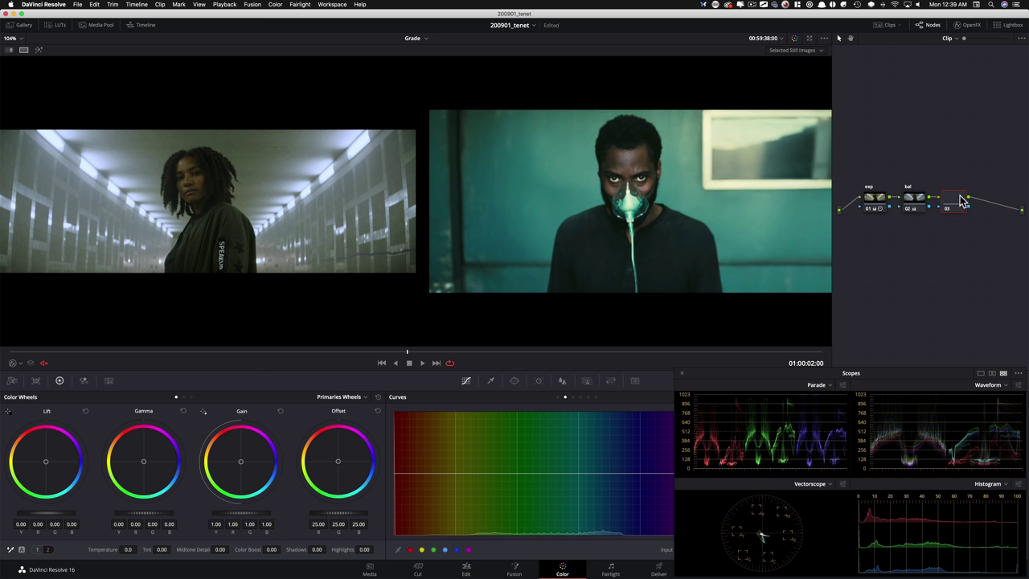
pyautogui.moveTo(957, 203); pyautogui.dragTo(959, 189)
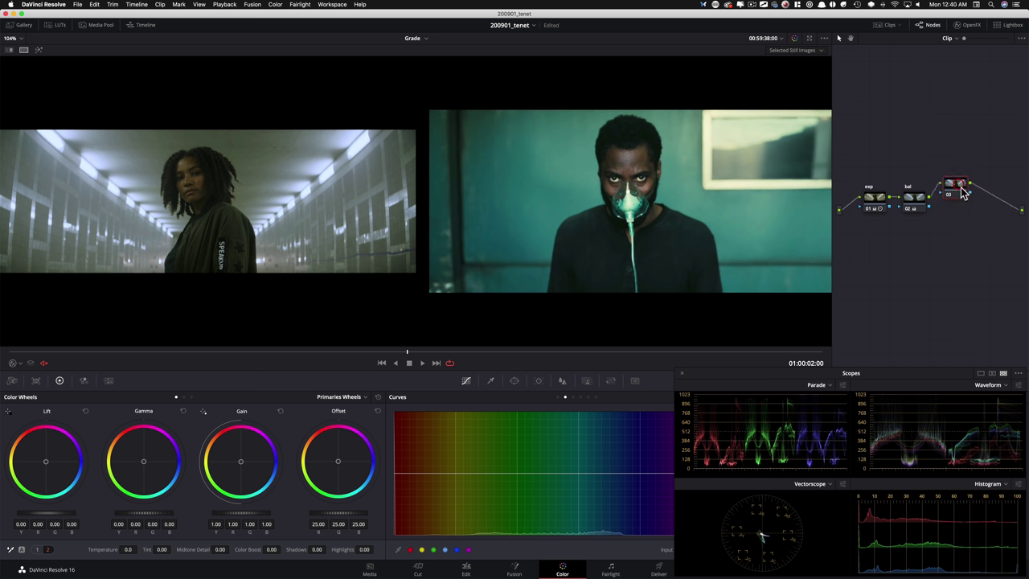
pyautogui.write('look')
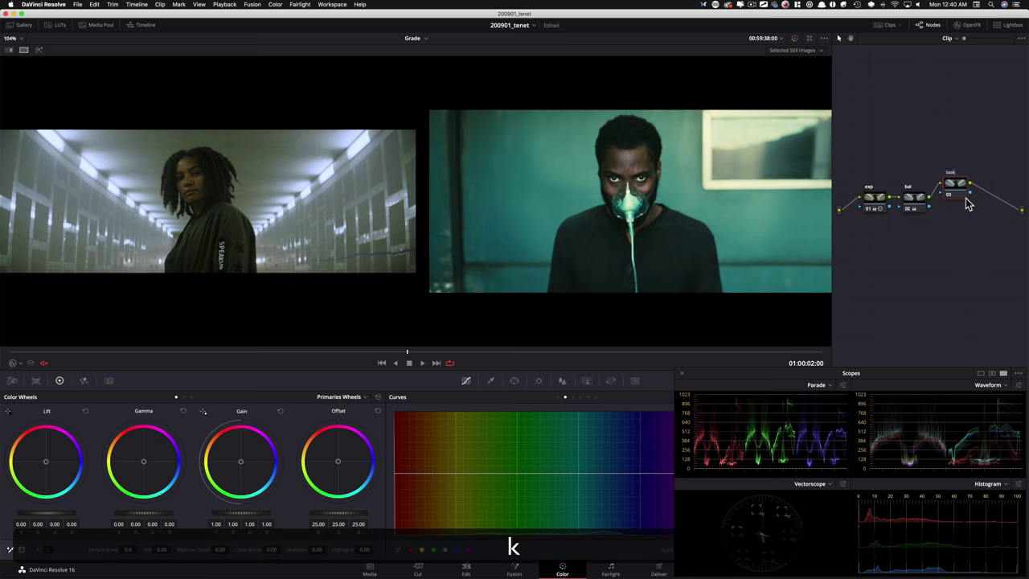
pyautogui.press('Return')
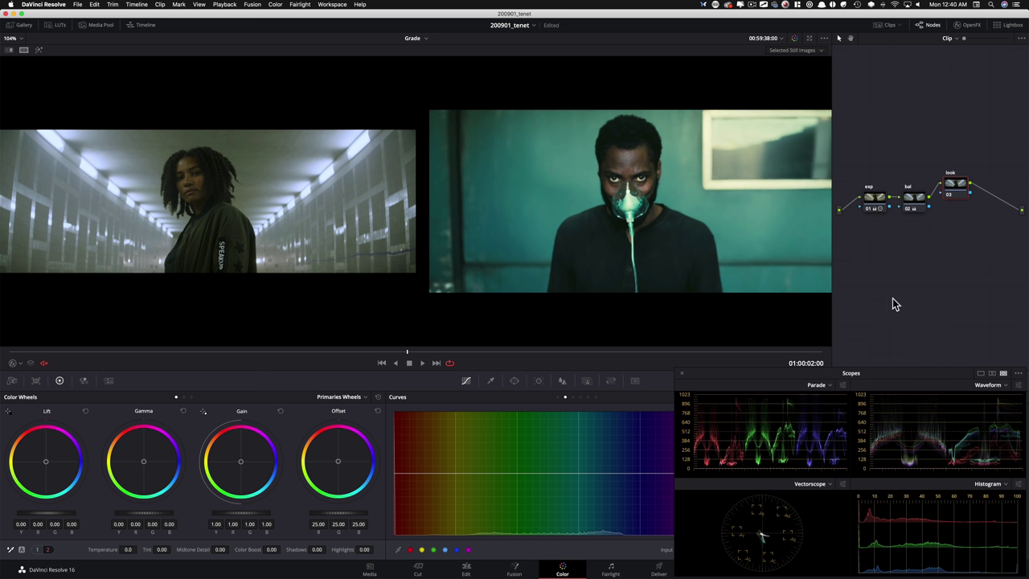
# Add a parallel node to the look node, tidy the parallel branch's layout and label the new node "skin"
pyautogui.hotkey('alt', 'p')
pyautogui.click(996, 191)
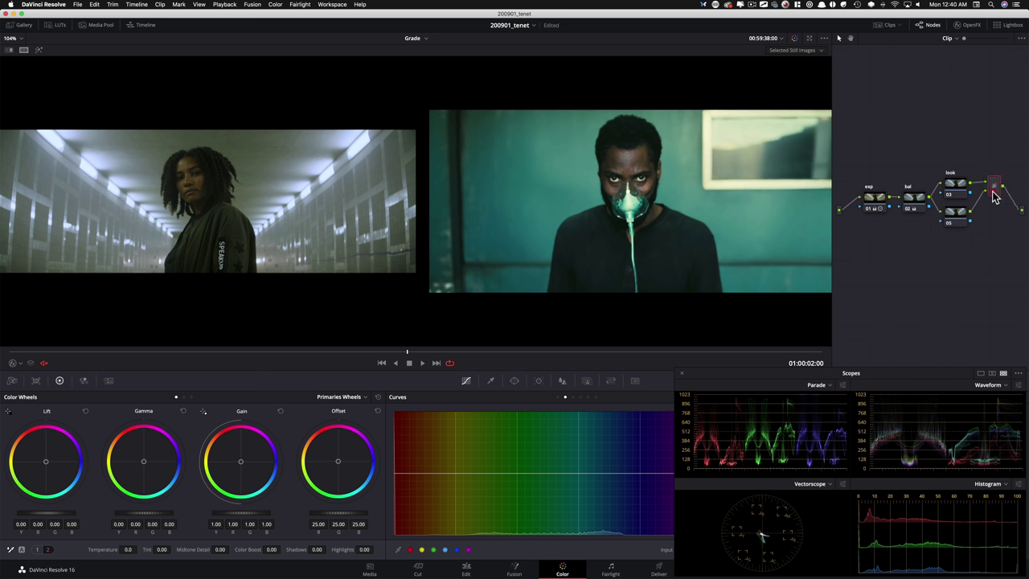
pyautogui.click(953, 220)
pyautogui.moveTo(950, 219); pyautogui.dragTo(949, 221)
pyautogui.press('Tab')
pyautogui.write('skin')
pyautogui.press('Return')
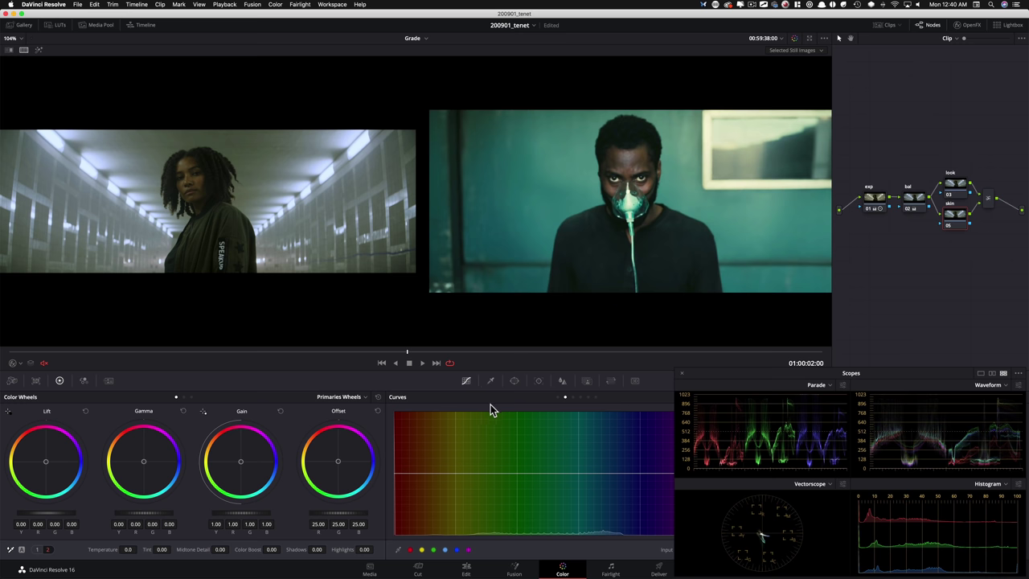
# Show the tunnel shot full frame and qualify the woman's facial skin on the skin node by sampling her forehead
pyautogui.click(490, 380)
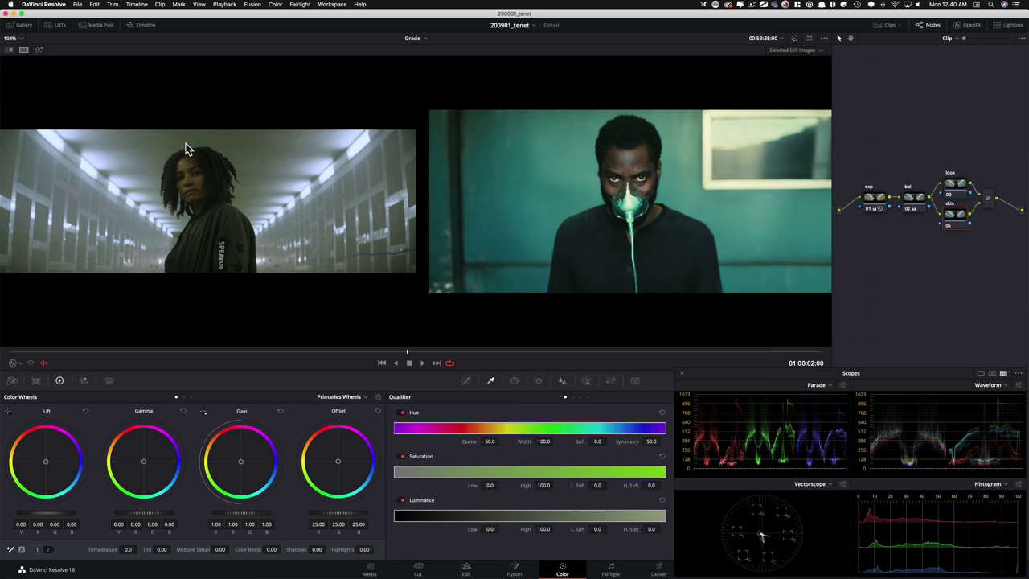
pyautogui.click(23, 50)
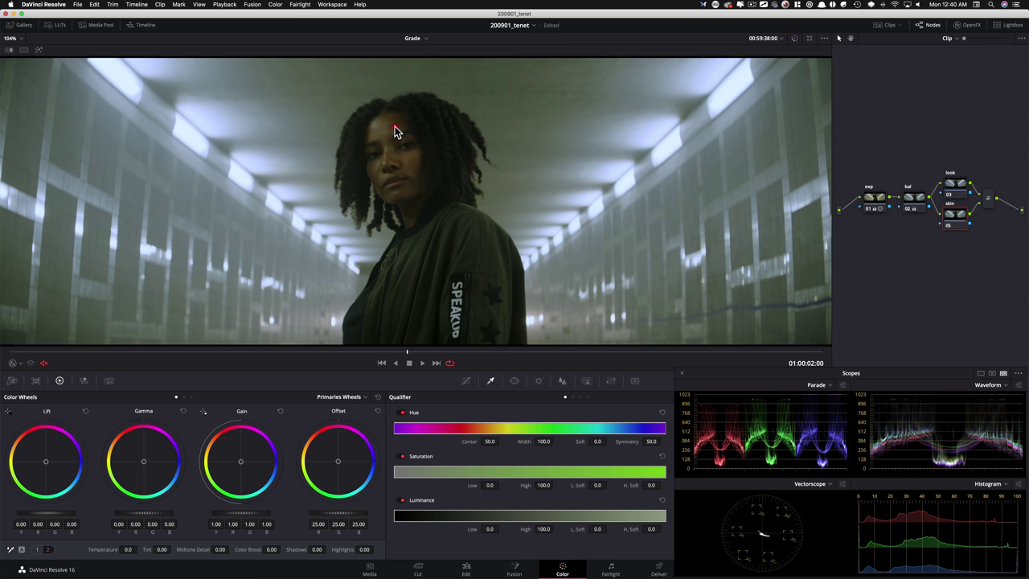
pyautogui.click(14, 363)
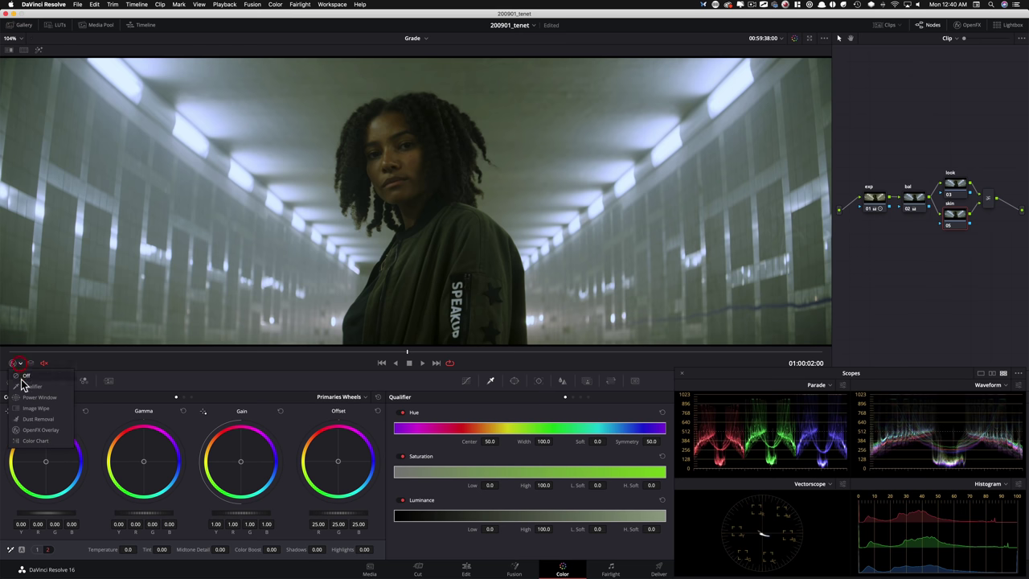
pyautogui.click(38, 393)
pyautogui.moveTo(378, 125); pyautogui.dragTo(402, 114)
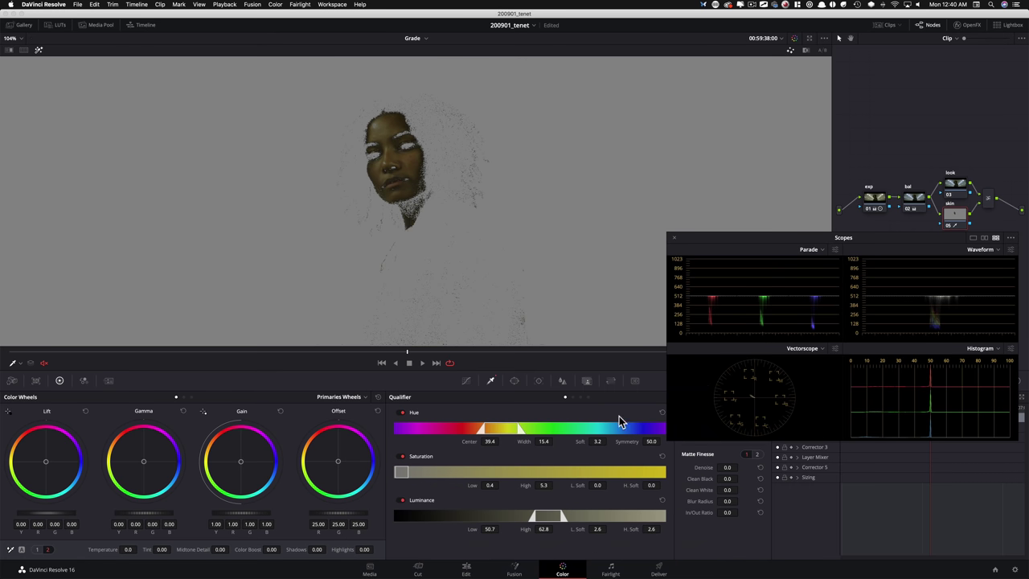
# Set the skin qualifier's matte Denoise to 10.0, turn off the highlight view and move the scopes back down
pyautogui.moveTo(735, 467); pyautogui.dragTo(685, 468)
pyautogui.moveTo(576, 459)
pyautogui.mouseDown()
pyautogui.moveTo(597, 450)
pyautogui.moveTo(602, 459)
pyautogui.moveTo(561, 473)
pyautogui.mouseUp()
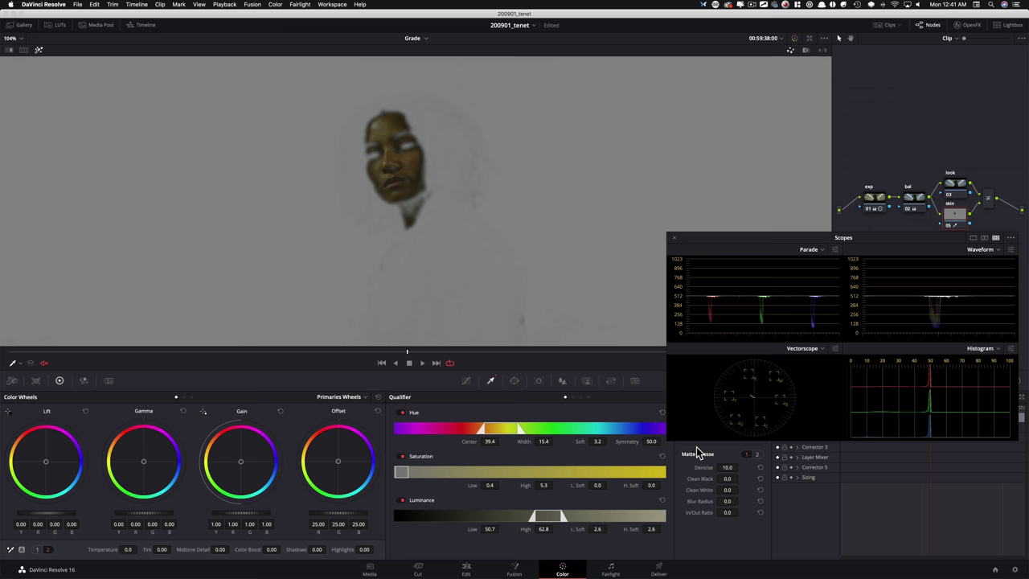
pyautogui.hotkey('shift', 'h')
pyautogui.moveTo(735, 240); pyautogui.dragTo(742, 391)
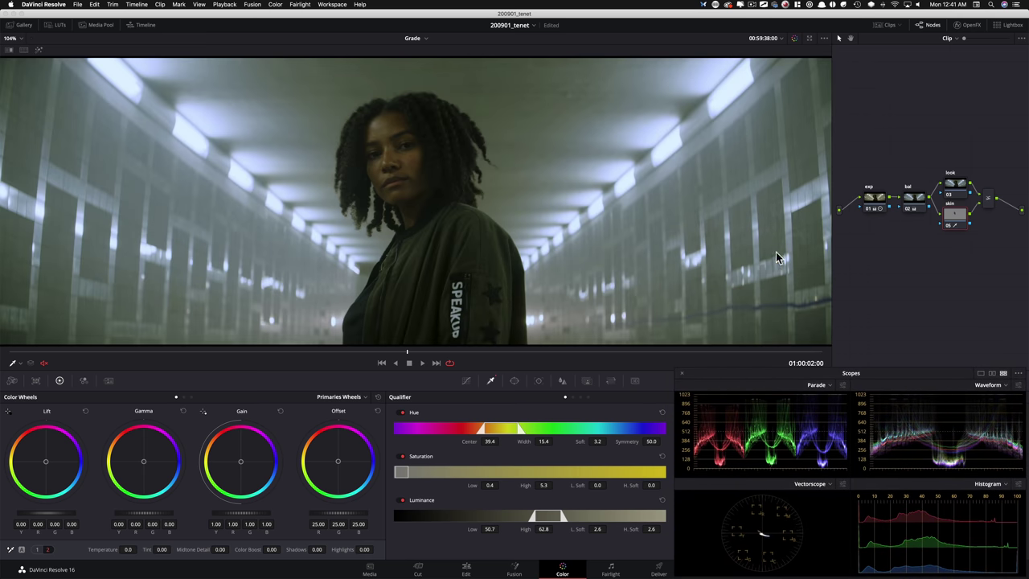
# Compare the tunnel shot full frame with the reference still through a wipe, and restore the side-by-side view
pyautogui.press('super+w')
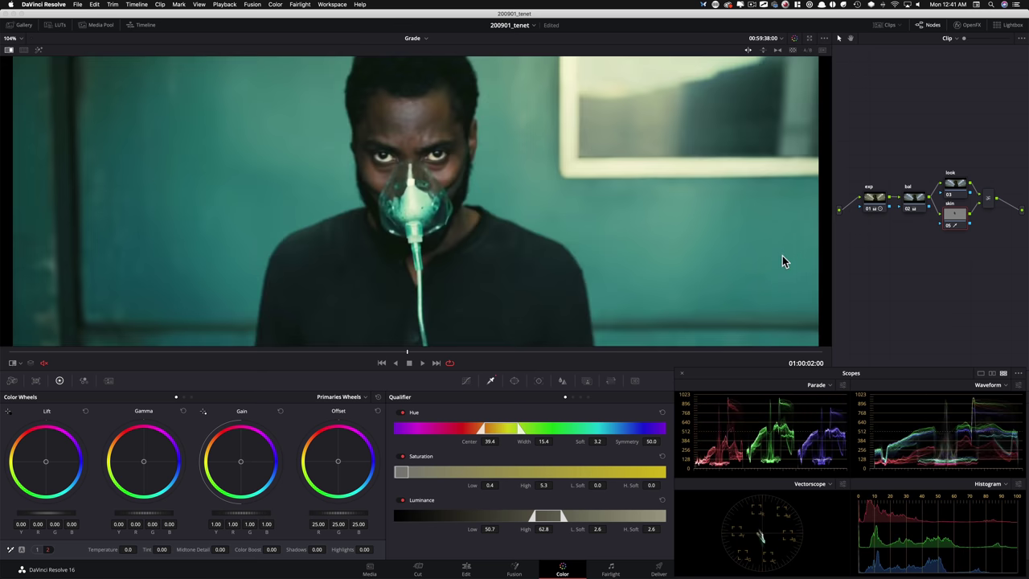
pyautogui.press('super+w')
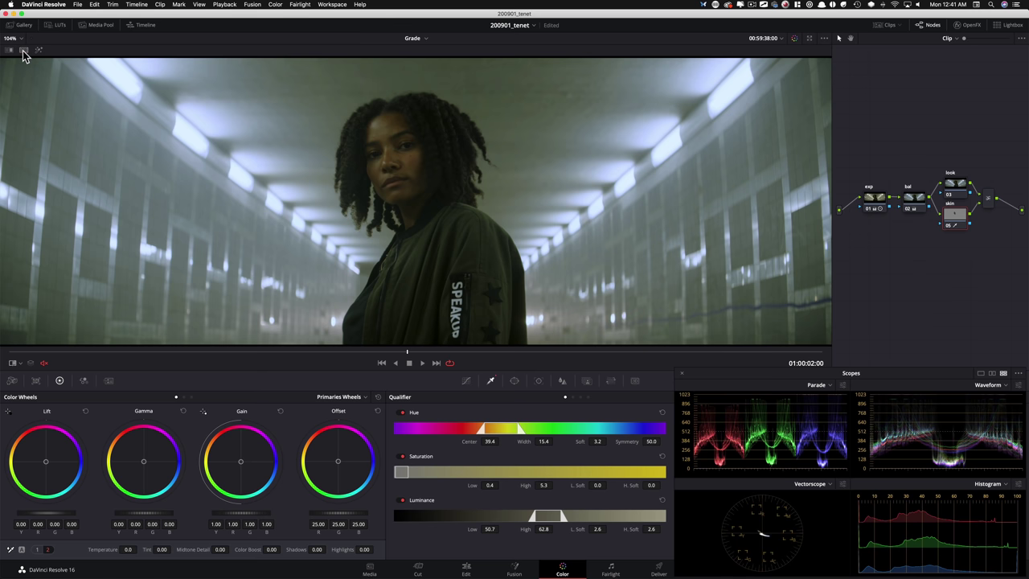
pyautogui.click(25, 50)
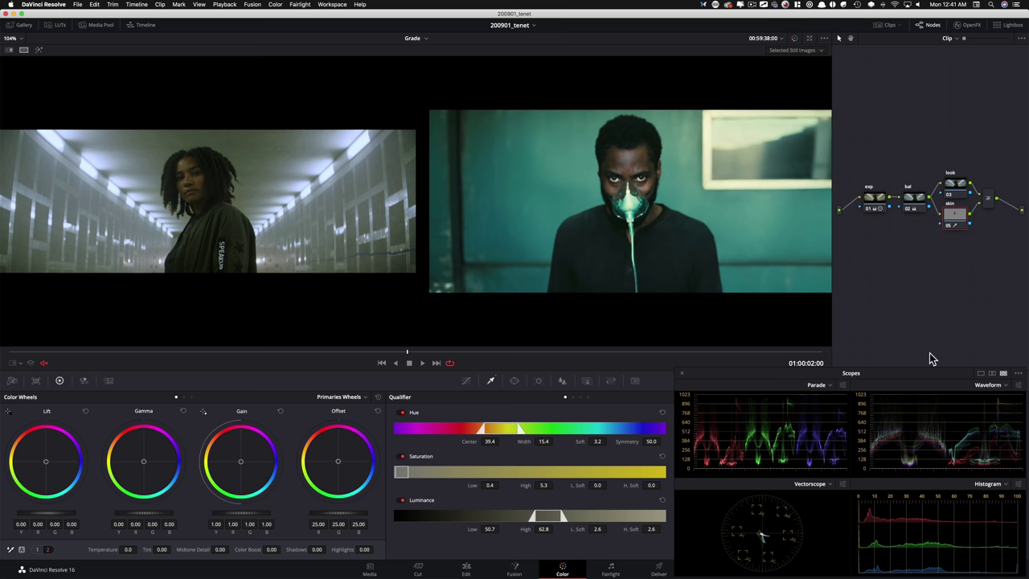
# Adjust the skin node's Hue Vs Hue curve, setting Hue Rotate to 6.60 at Input Hue 316.00
pyautogui.click(465, 383)
pyautogui.moveTo(774, 380); pyautogui.dragTo(746, 289)
pyautogui.moveTo(858, 287); pyautogui.dragTo(888, 212)
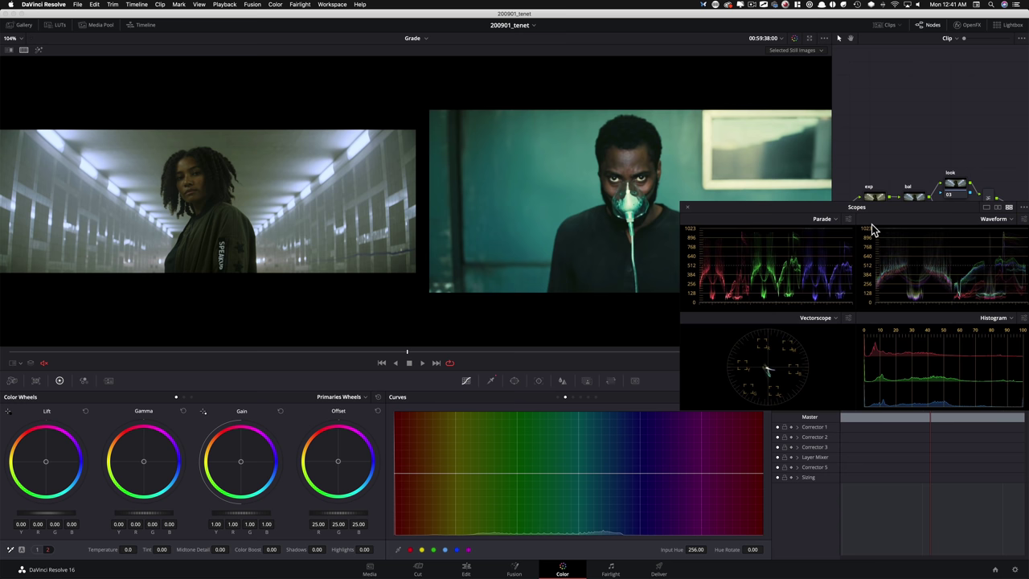
pyautogui.moveTo(728, 208); pyautogui.dragTo(694, 123)
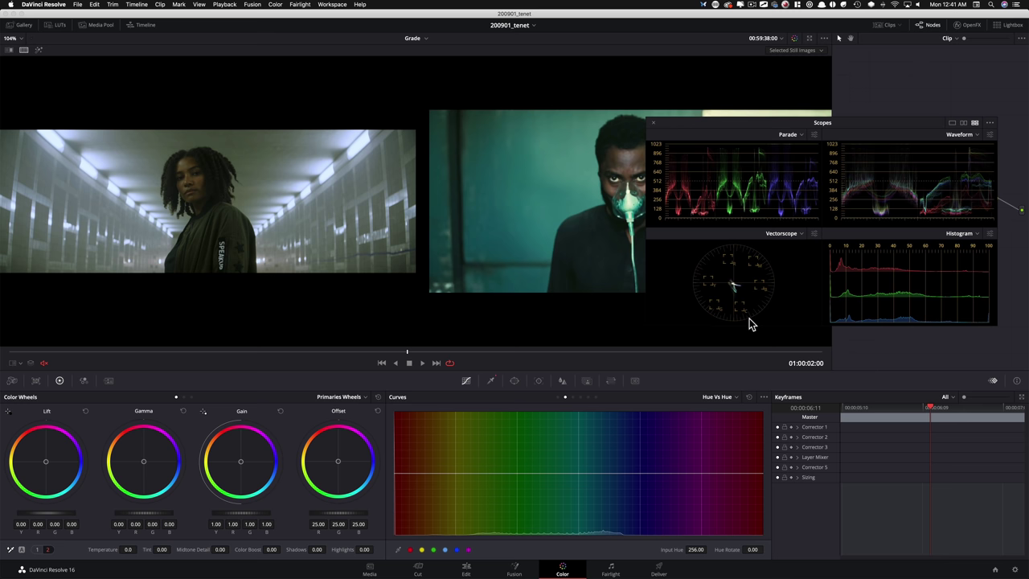
pyautogui.moveTo(693, 123); pyautogui.dragTo(749, 301)
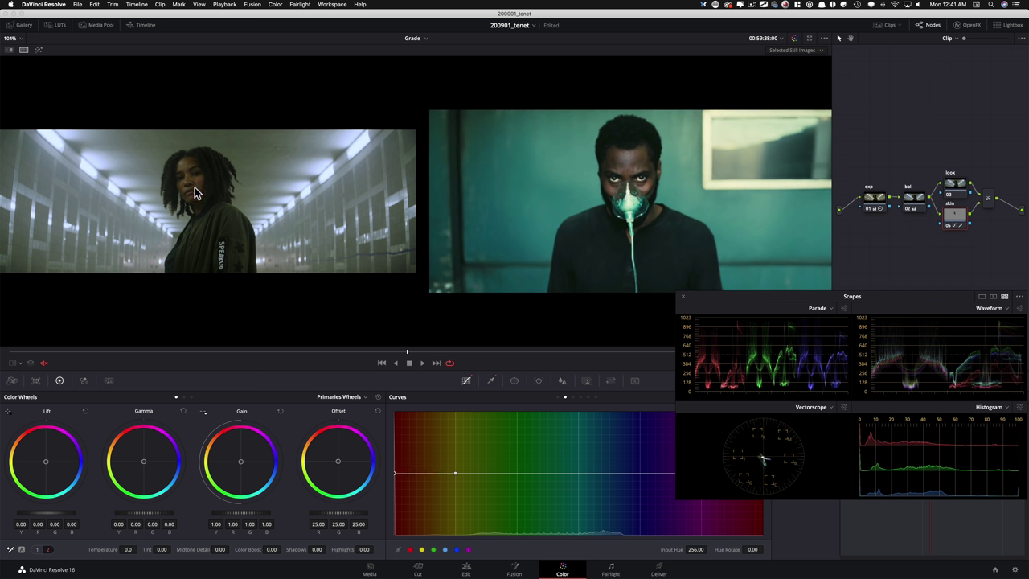
pyautogui.moveTo(624, 184); pyautogui.dragTo(617, 187)
pyautogui.moveTo(616, 208); pyautogui.dragTo(583, 213)
# Toggle the skin node off and on repeatedly to compare the face with and without the hue shift
pyautogui.press('super+d')
pyautogui.press('super+d')
pyautogui.press('super+d')
pyautogui.press('super+d')
pyautogui.press('super+d')
pyautogui.press('super+d')
pyautogui.press('super+d')
# Reduce the skin's saturation on the Hue Vs Sat curve to 0.92 at Input Hue 316.00
pyautogui.moveTo(844, 294); pyautogui.dragTo(689, 120)
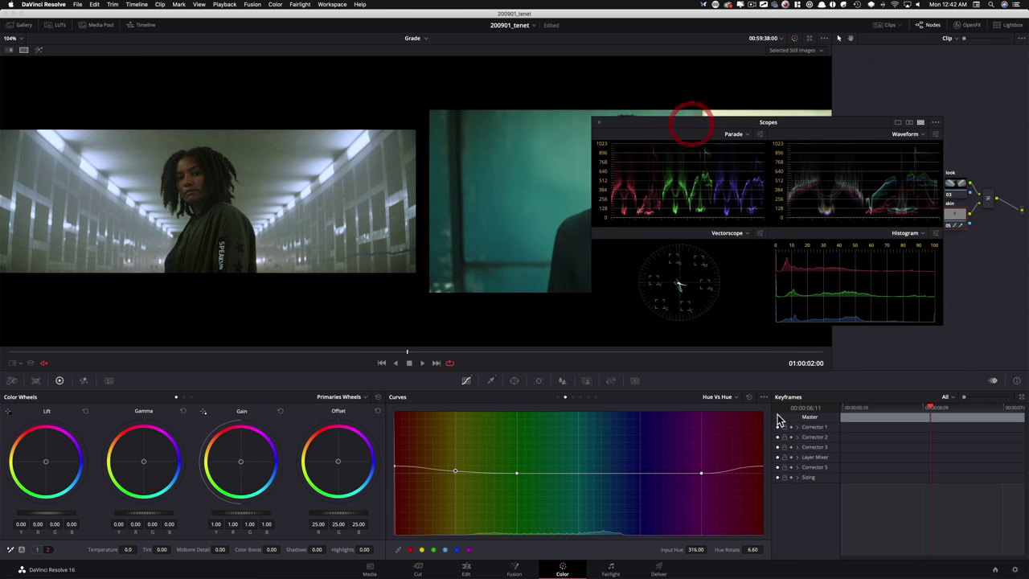
pyautogui.click(712, 400)
pyautogui.moveTo(676, 124); pyautogui.dragTo(750, 253)
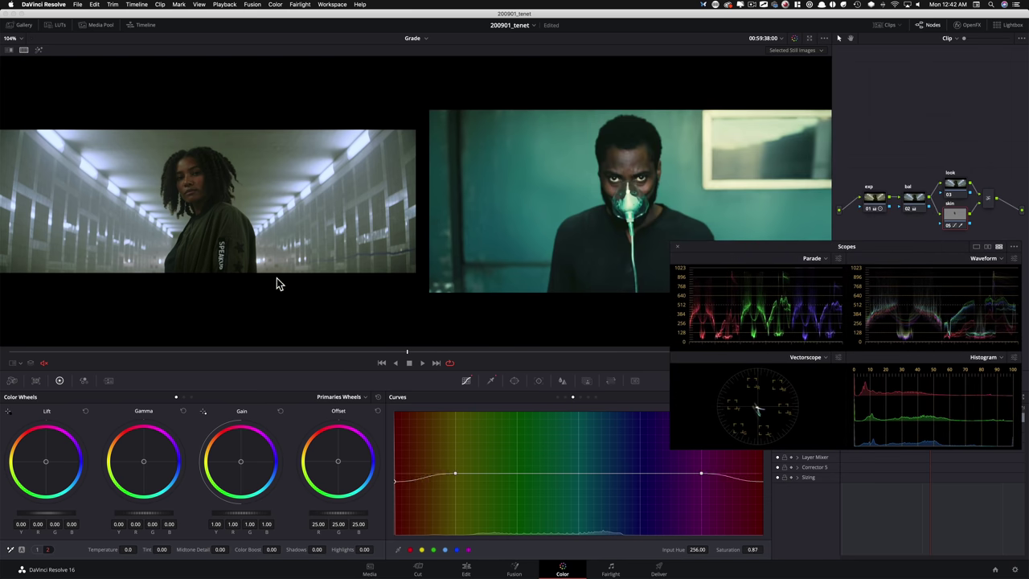
pyautogui.moveTo(221, 247); pyautogui.dragTo(213, 220)
pyautogui.moveTo(631, 185); pyautogui.dragTo(611, 202)
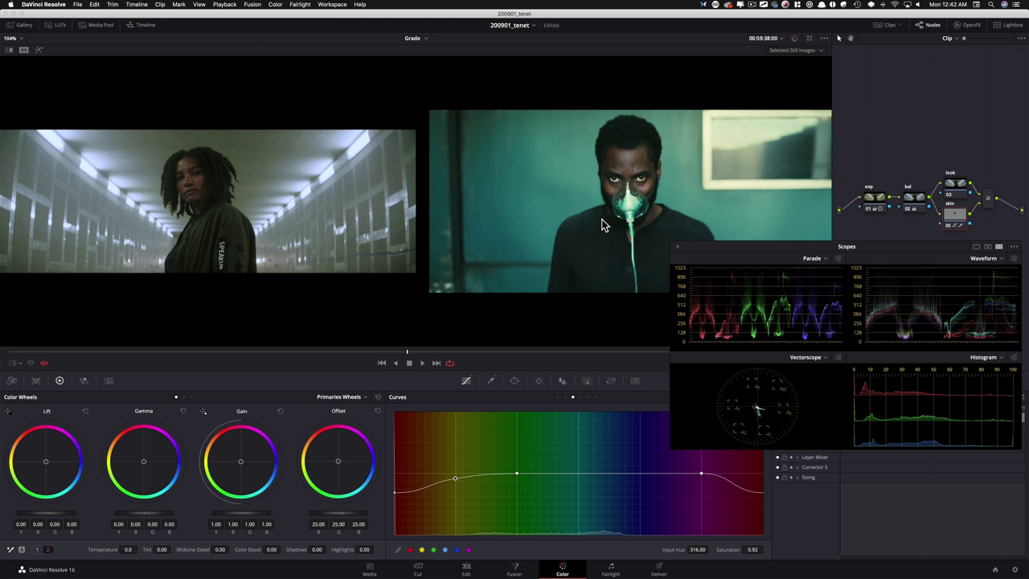
# Brighten the skin on the Hue Vs Lum curve with a Lum Gain of 1.15 at Input Hue 316.00
pyautogui.moveTo(751, 246); pyautogui.dragTo(731, 130)
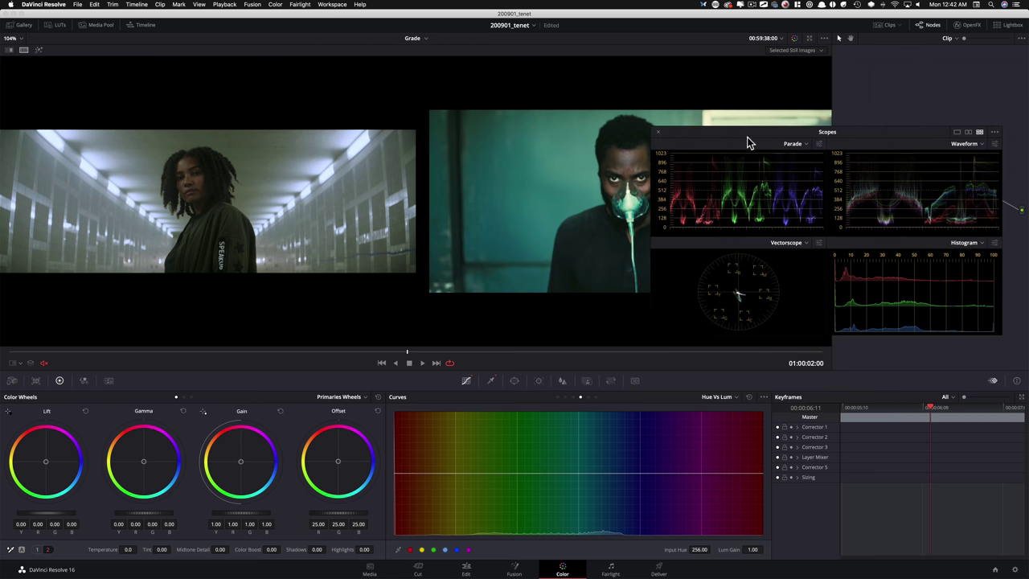
pyautogui.moveTo(747, 132); pyautogui.dragTo(770, 254)
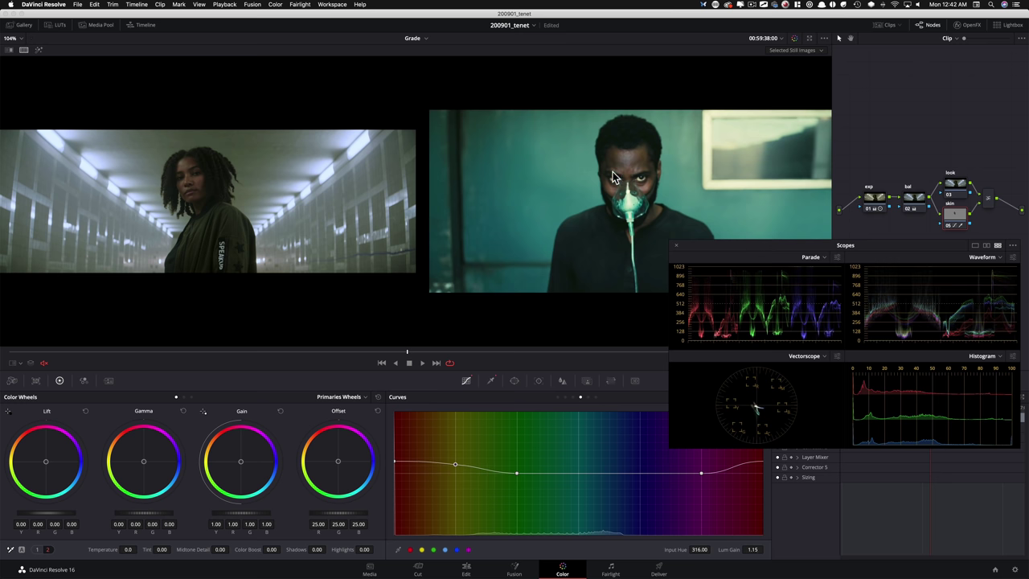
pyautogui.moveTo(733, 246); pyautogui.dragTo(738, 309)
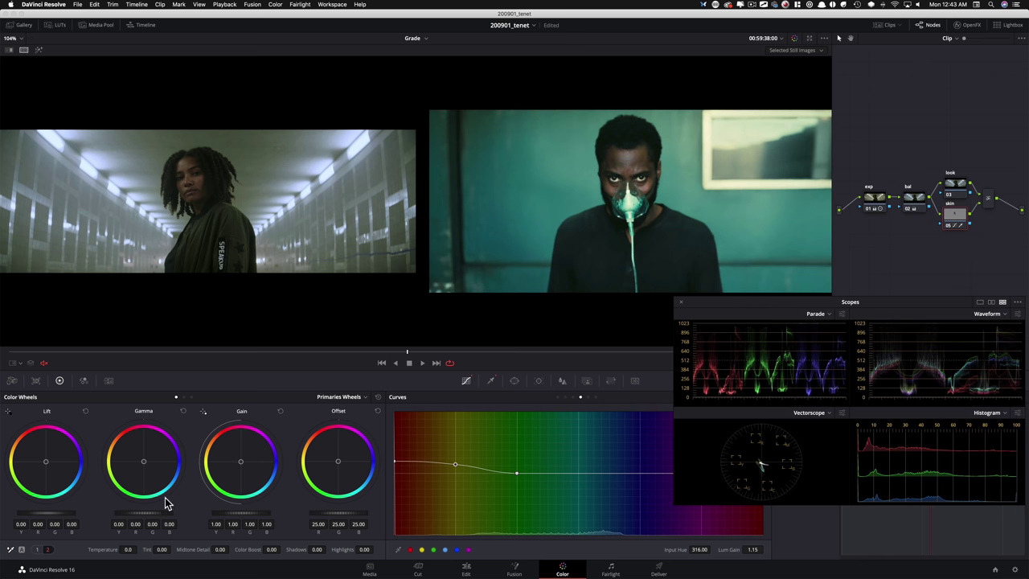
# Raise the skin node's master Gain to 1.16 and lower its master Gamma to -0.01
pyautogui.moveTo(241, 512); pyautogui.dragTo(266, 512)
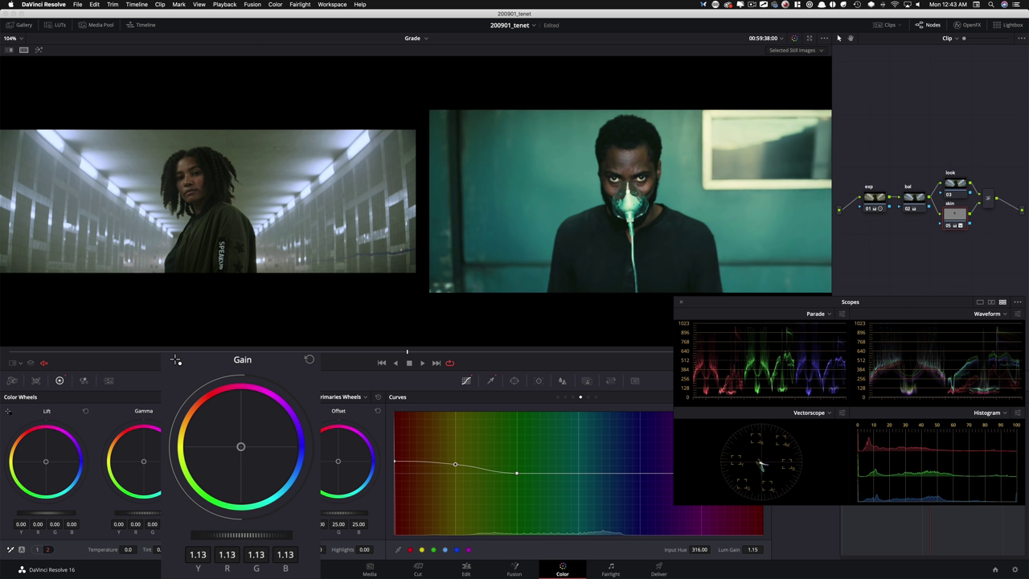
pyautogui.moveTo(184, 518)
pyautogui.moveTo(180, 508); pyautogui.dragTo(178, 508)
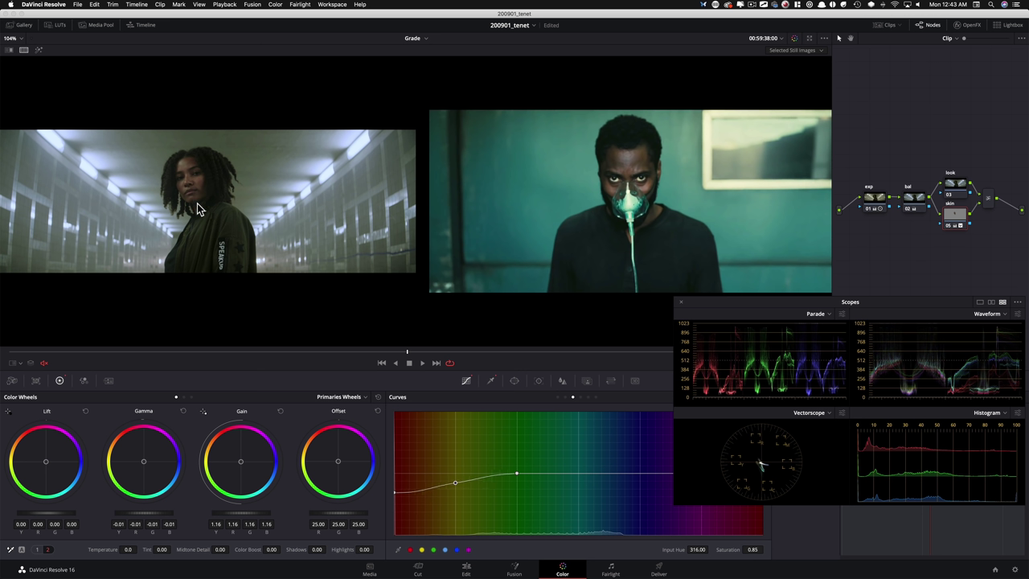
# Lower the skin's Hue Vs Sat saturation to 0.75 at Input Hue 316.00 and toggle the node to compare
pyautogui.moveTo(195, 211); pyautogui.dragTo(198, 211)
pyautogui.moveTo(197, 205); pyautogui.dragTo(203, 206)
pyautogui.moveTo(219, 203); pyautogui.dragTo(218, 204)
pyautogui.press('super+d')
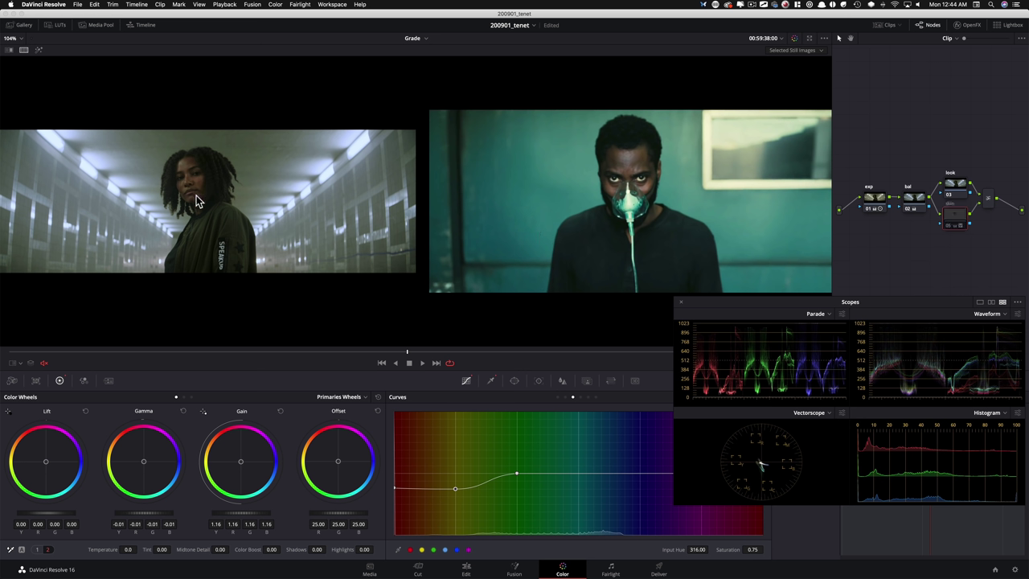
# Add another parallel node below the skin node
pyautogui.click(956, 191)
pyautogui.click(962, 219)
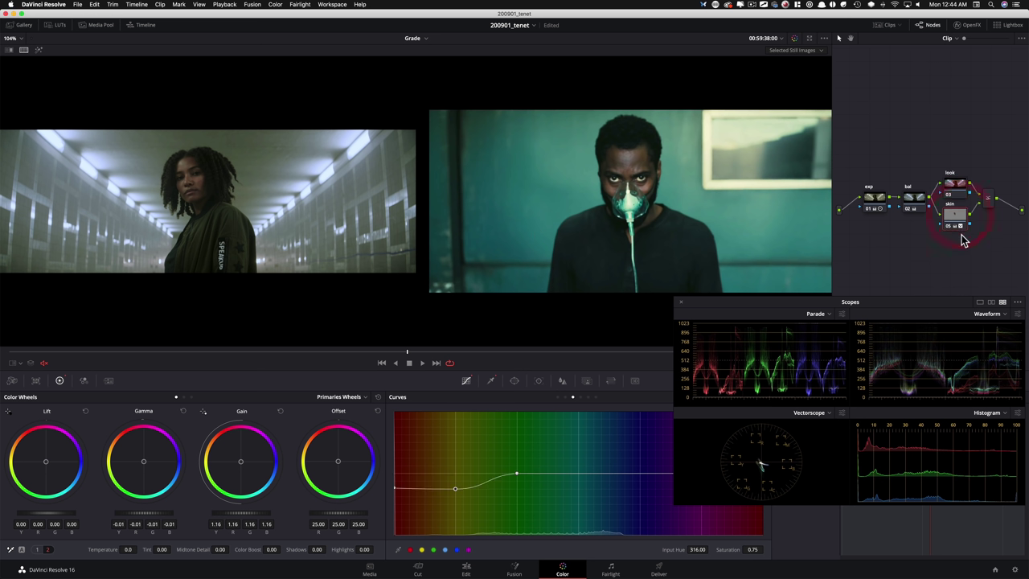
pyautogui.hotkey('alt', 'p')
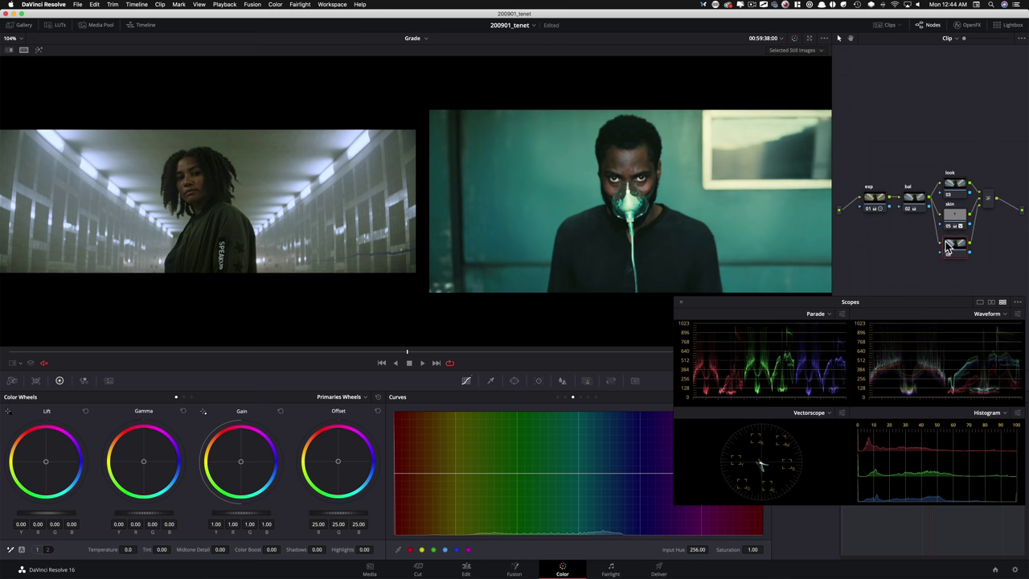
# Isolate the ceiling lights on the new parallel node with a luminance key at Low 69.5 and L. Soft 10.8, checking it in highlight view
pyautogui.click(24, 50)
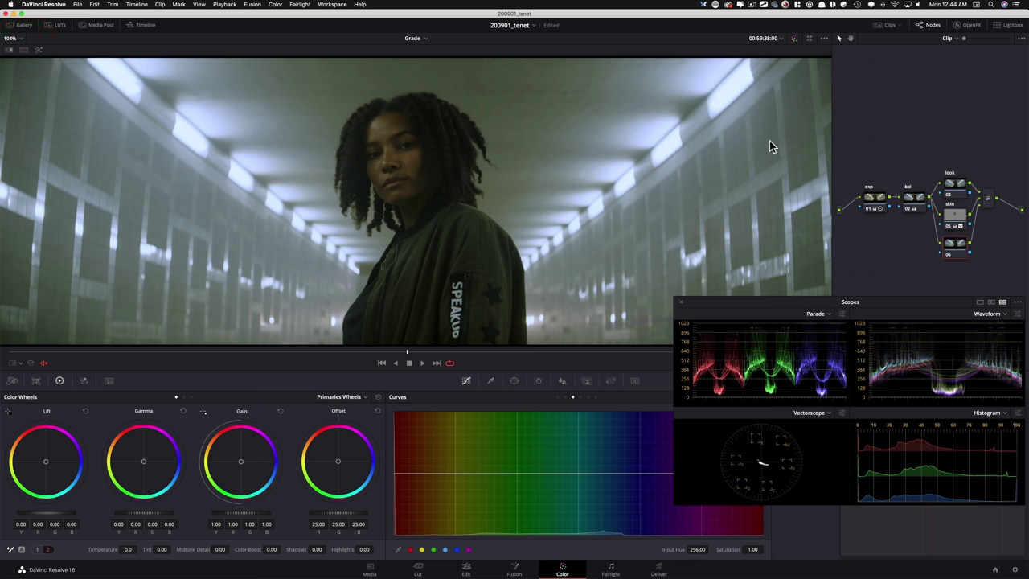
pyautogui.hotkey('alt', 'q')
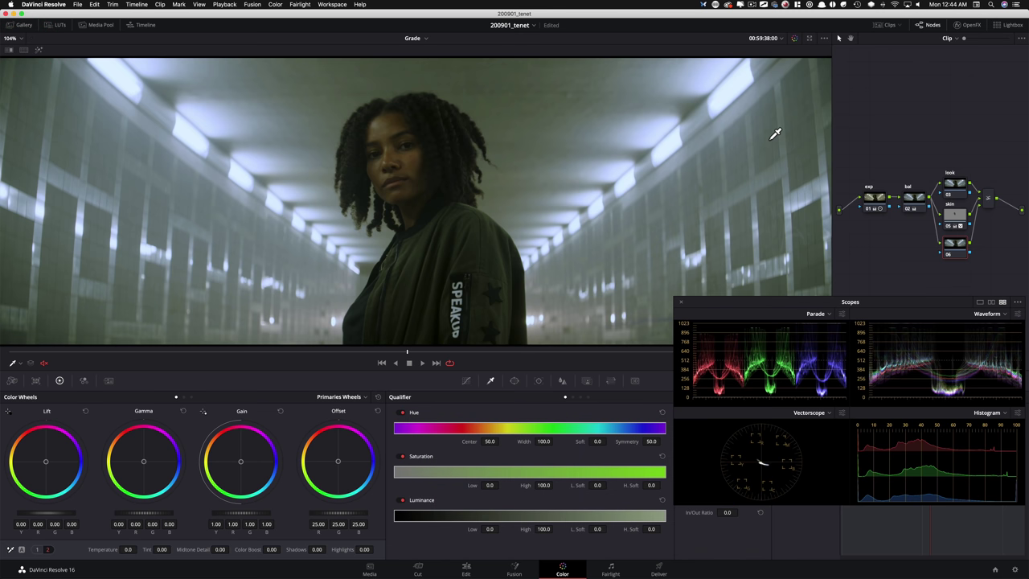
pyautogui.click(775, 134)
pyautogui.click(775, 133)
pyautogui.hotkey('shift', 'h')
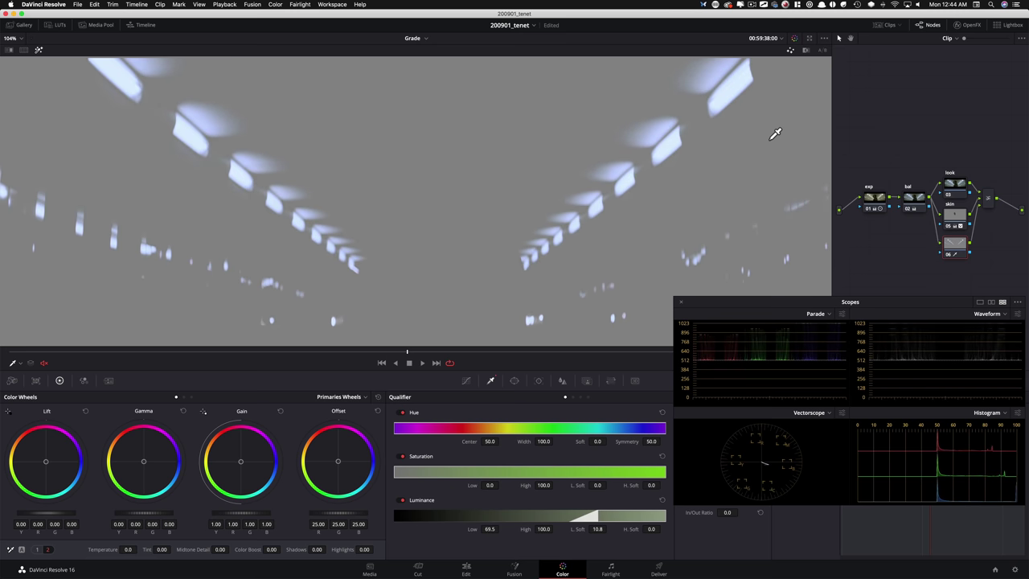
pyautogui.hotkey('shift', 'h')
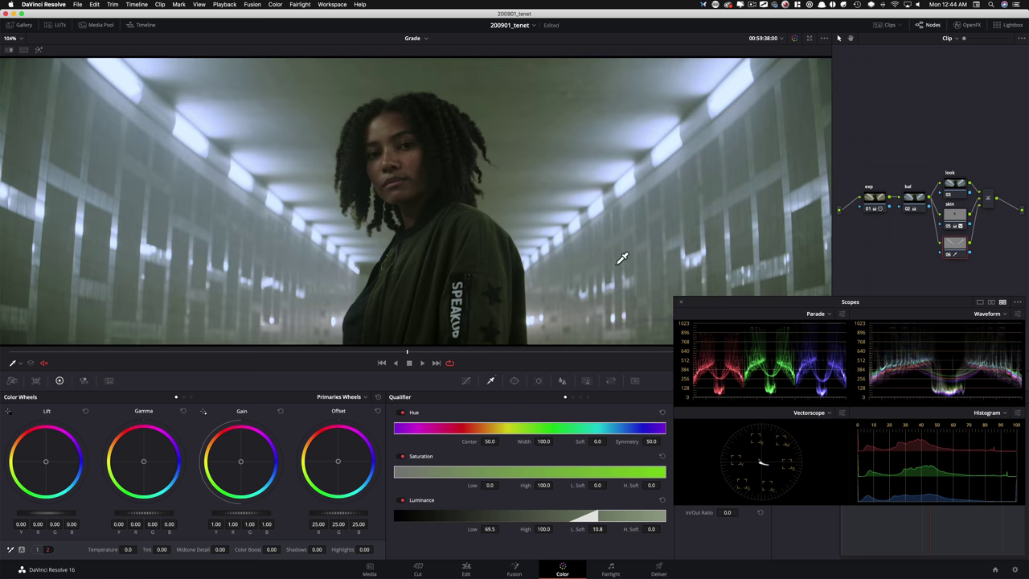
# Warm the lights with Gain at red 1.20, green 1.09 and blue 0.51, and refine their luminance key to Low 69.9 and L. Soft 17.8
pyautogui.click(23, 50)
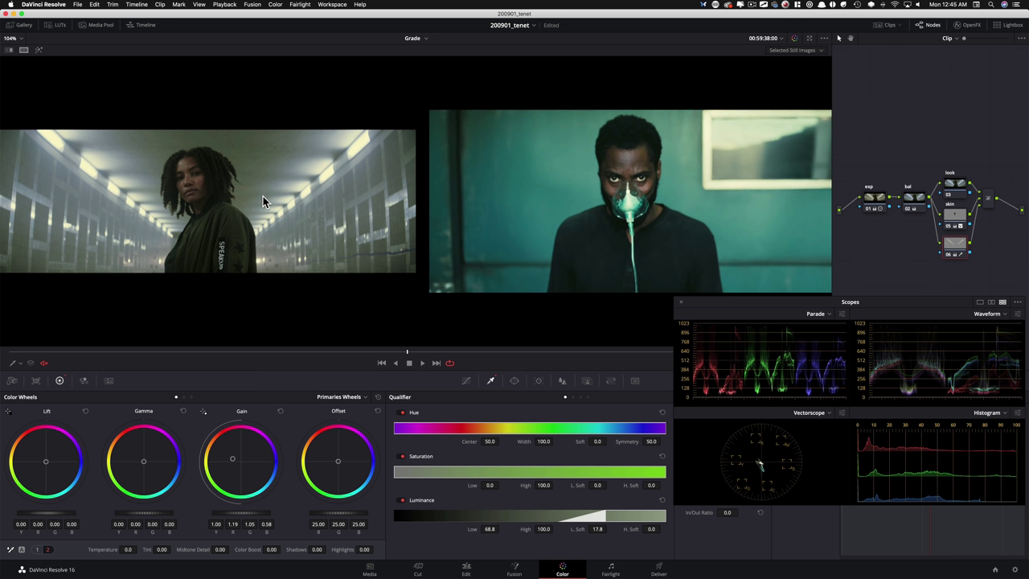
pyautogui.click(39, 50)
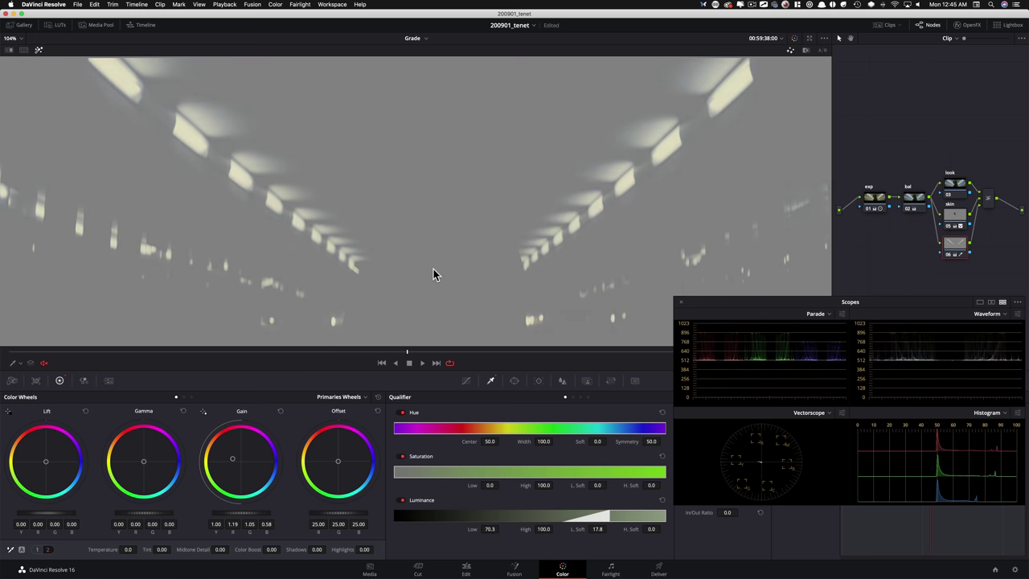
pyautogui.hotkey('shift', 'h')
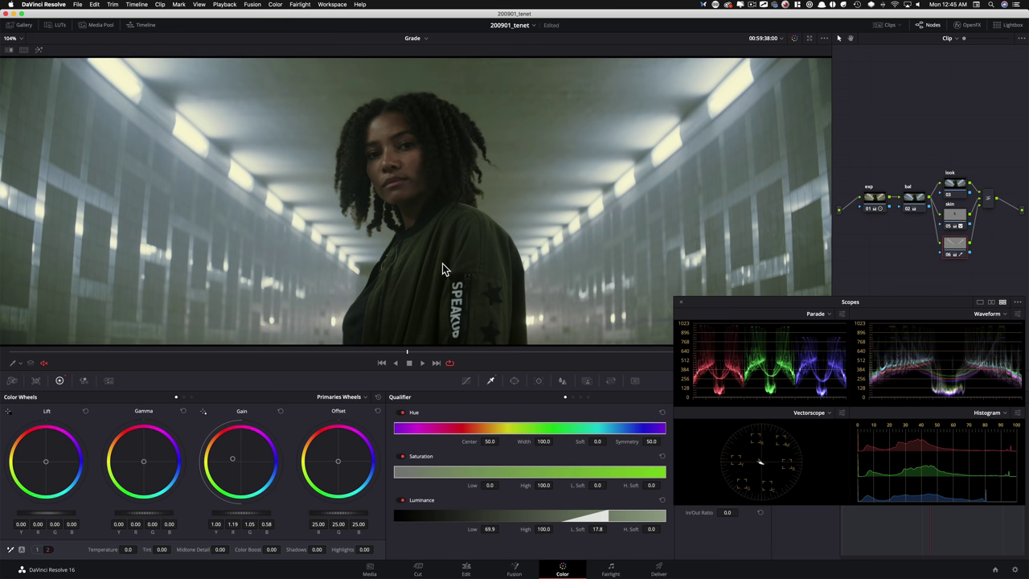
pyautogui.click(23, 50)
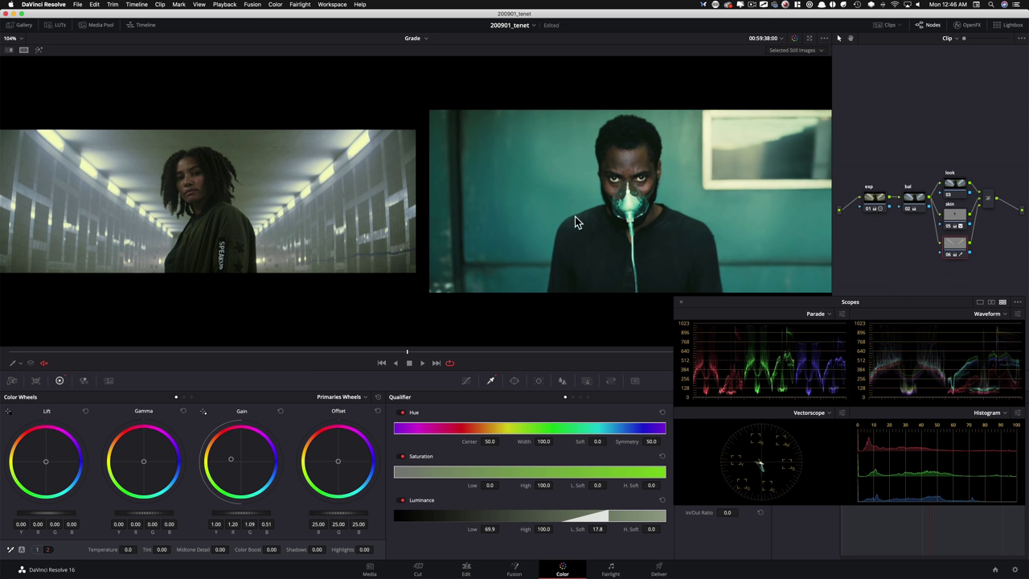
# Shift the greens on the look node's Hue Vs Hue curve with Hue Rotate -37.32 at Input Hue 16.00
pyautogui.click(956, 193)
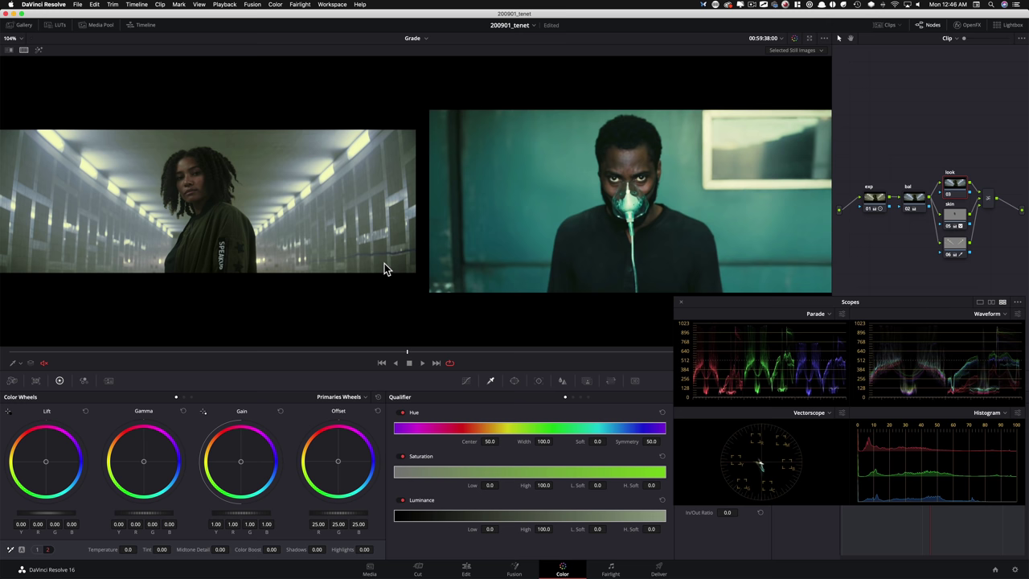
pyautogui.hotkey('shift', 'c')
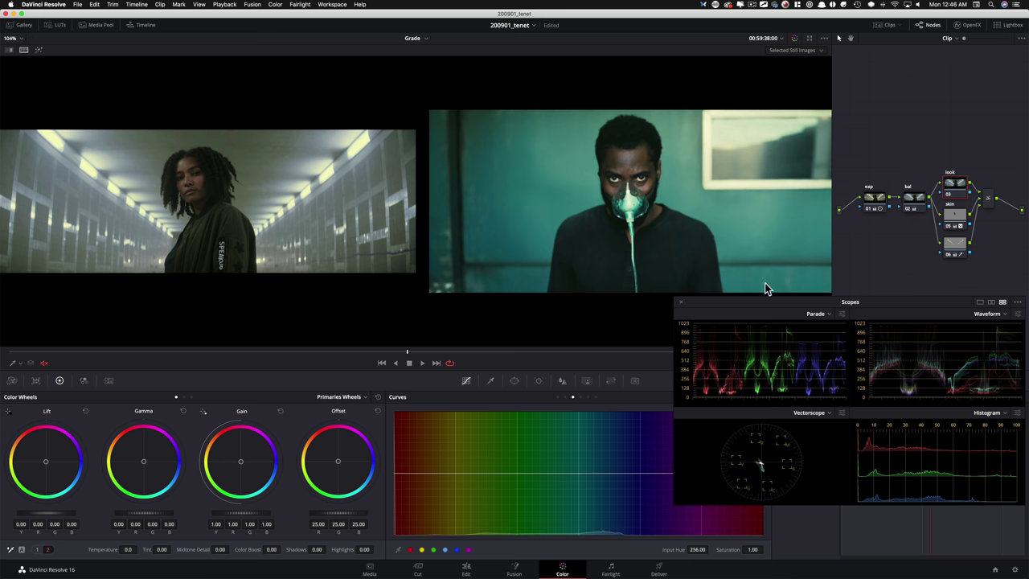
pyautogui.hotkey('shift', 'c')
pyautogui.moveTo(780, 303); pyautogui.dragTo(793, 241)
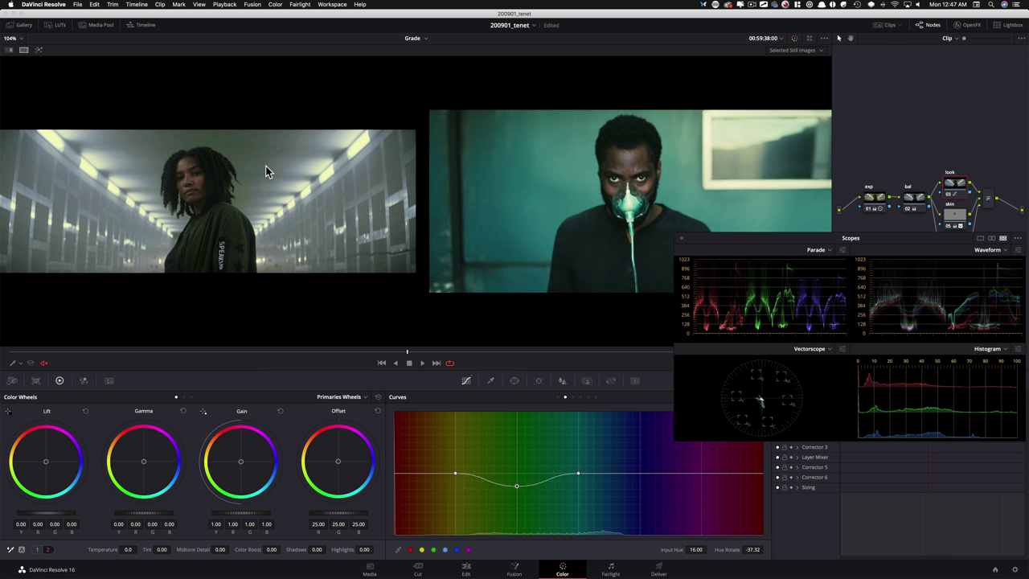
# Toggle the look node to compare, and shift the teals on its Hue Vs Hue curve by 45.72 at Input Hue 76.00
pyautogui.press('super+d')
pyautogui.hotkey('ctrl', 'd')
pyautogui.hotkey('ctrl', 'd')
pyautogui.hotkey('ctrl', 'd')
pyautogui.moveTo(296, 263); pyautogui.dragTo(255, 168)
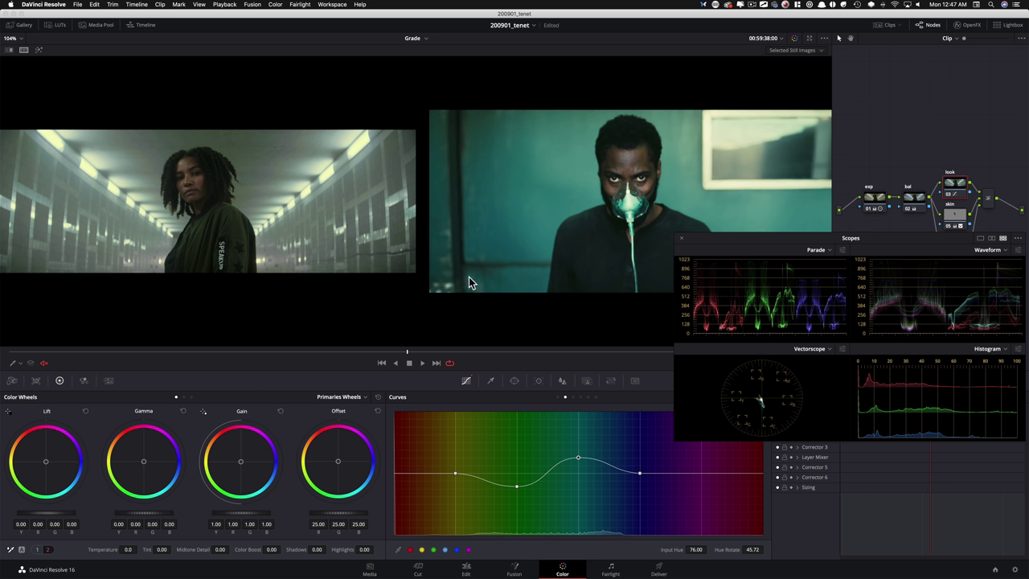
# Desaturate the greens and teals on the look node's Hue Vs Sat curve, with Saturation 0.97 at Input Hue 136.00
pyautogui.moveTo(359, 207); pyautogui.dragTo(325, 207)
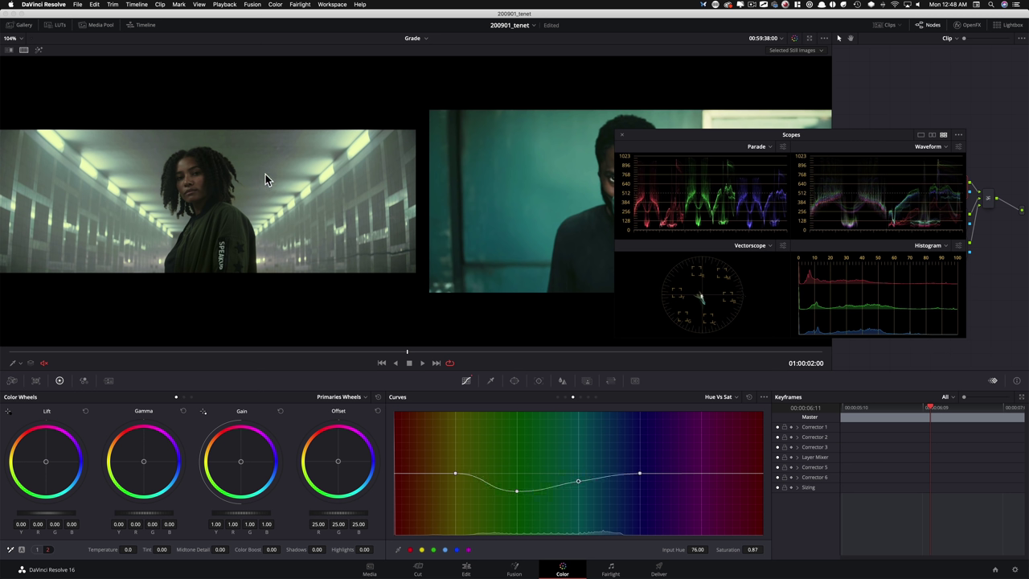
pyautogui.moveTo(687, 139); pyautogui.dragTo(747, 364)
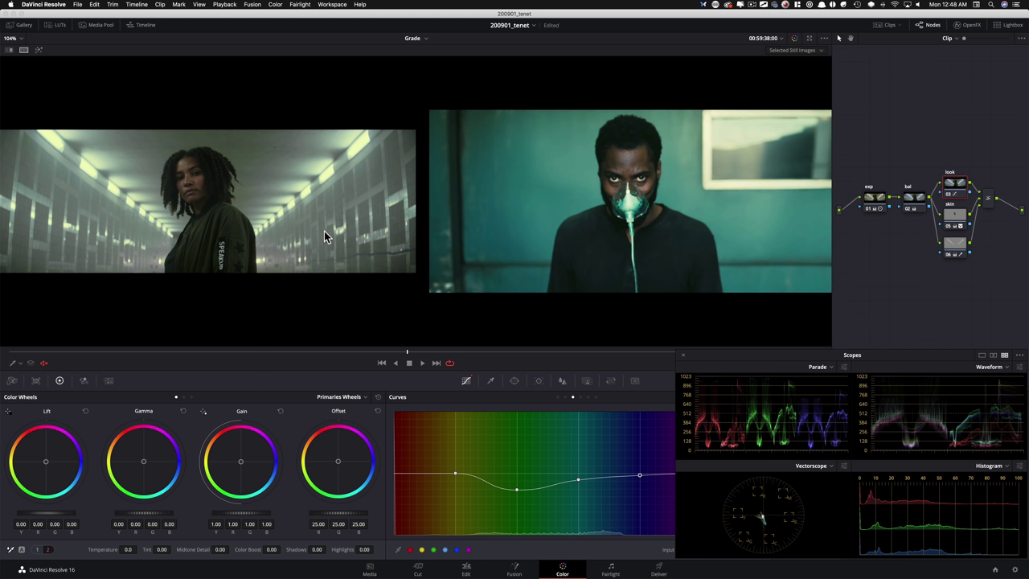
pyautogui.moveTo(764, 356); pyautogui.dragTo(687, 132)
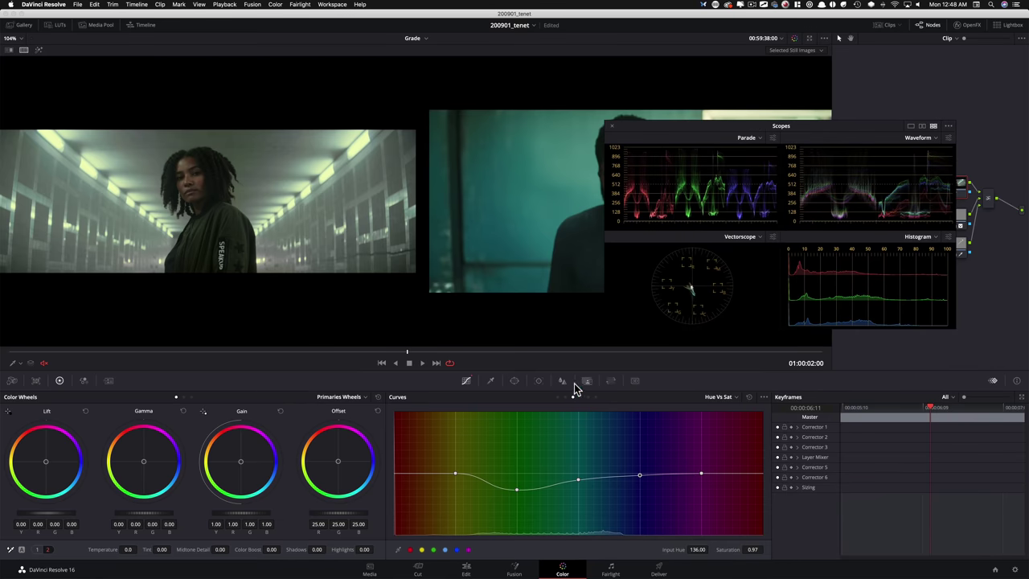
# Unlink the look node's custom curve channels and lower the red curve's white point to about 70% output
pyautogui.click(559, 398)
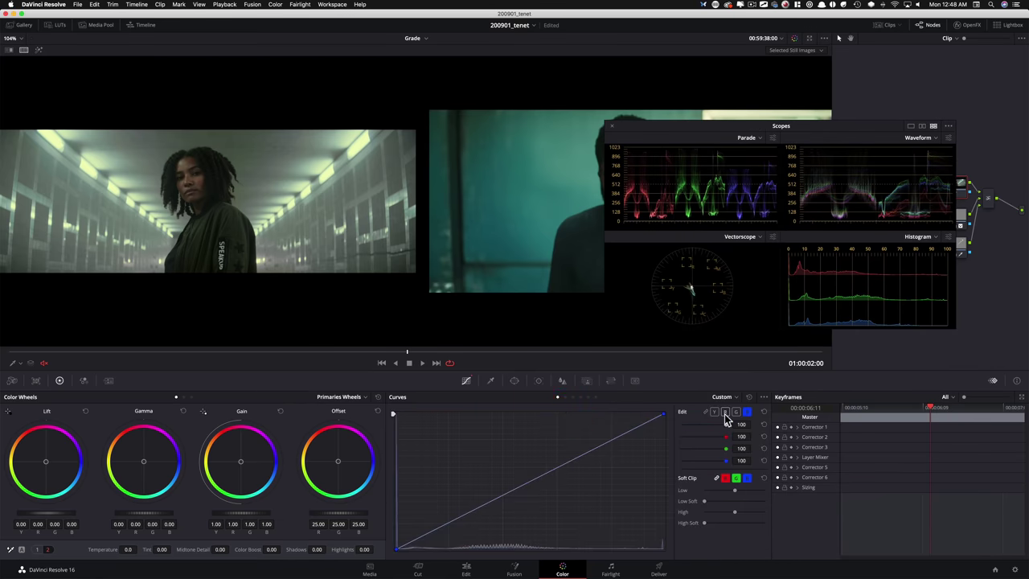
pyautogui.click(706, 413)
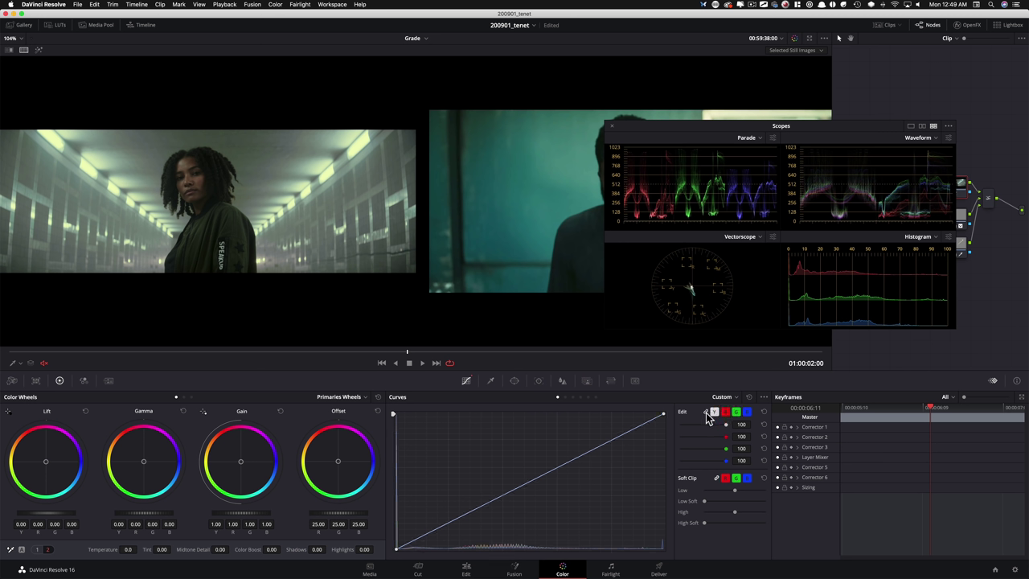
pyautogui.click(707, 413)
pyautogui.click(725, 413)
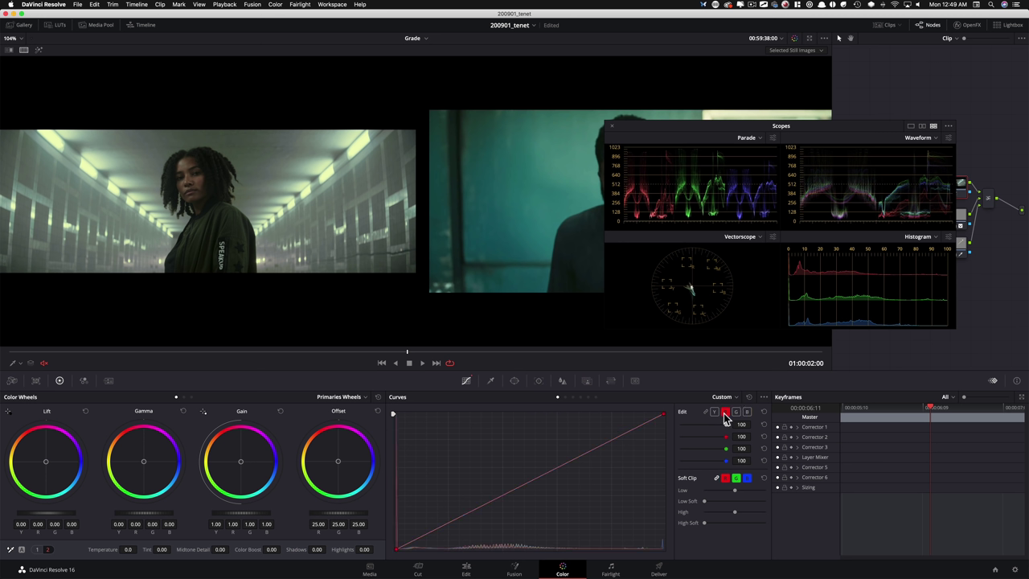
pyautogui.moveTo(682, 128); pyautogui.dragTo(726, 178)
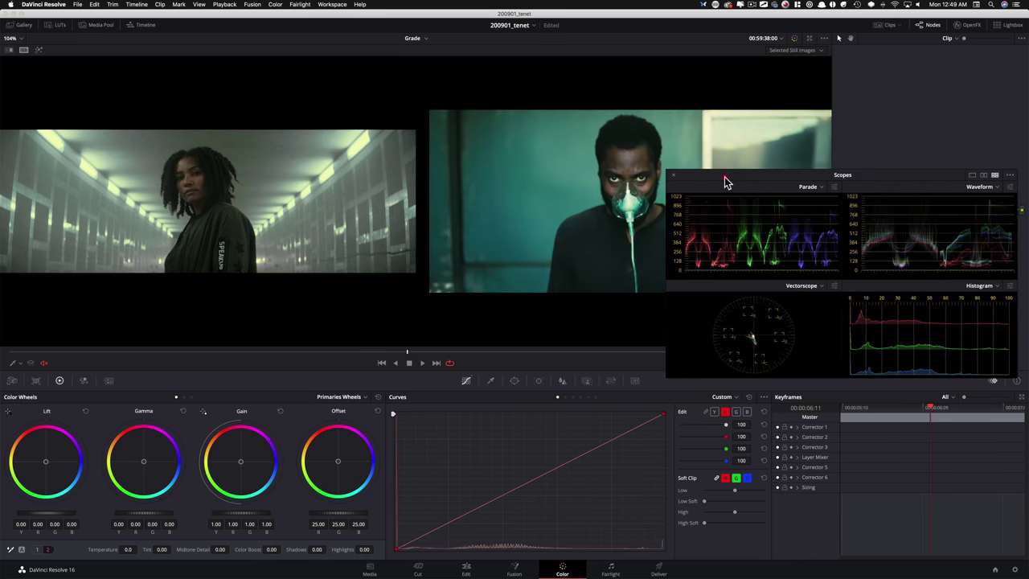
pyautogui.click(664, 419)
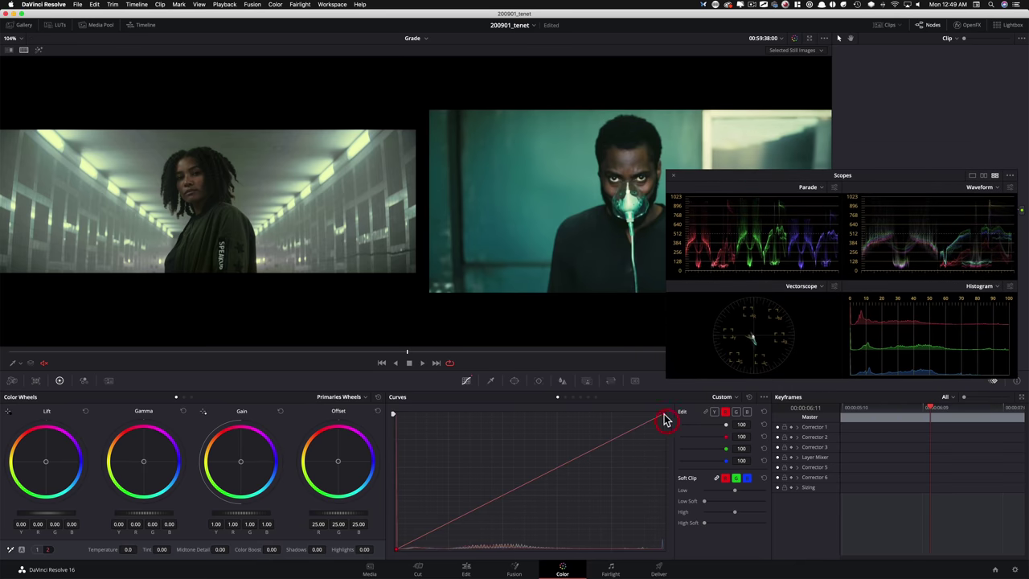
pyautogui.moveTo(666, 418)
pyautogui.mouseDown()
pyautogui.moveTo(665, 481)
pyautogui.moveTo(667, 456)
pyautogui.mouseUp()
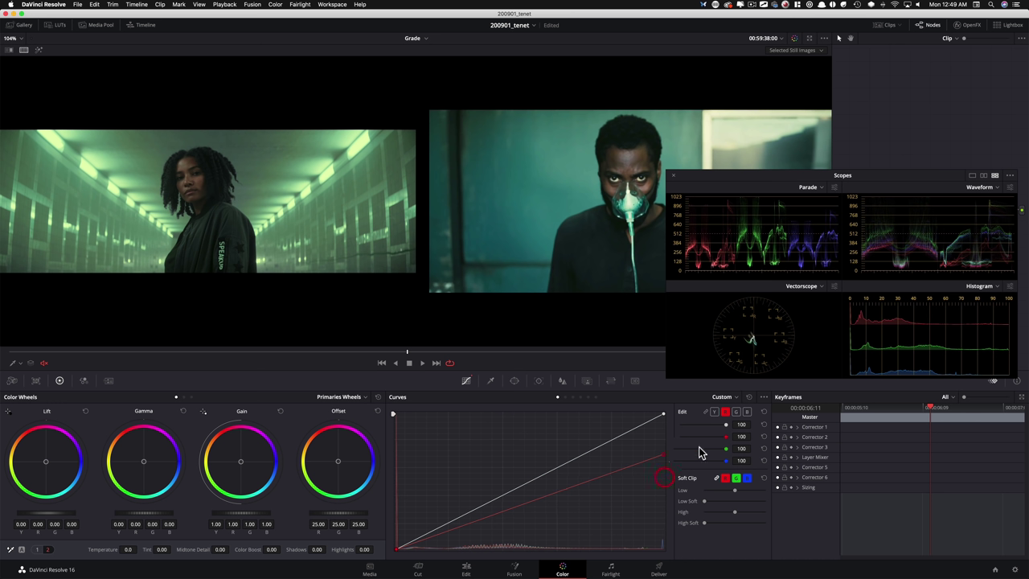
# Lower the green curve's white point to about 90% output and pull the blue curve's white point in to about 89% input
pyautogui.click(736, 411)
pyautogui.moveTo(667, 416)
pyautogui.mouseDown()
pyautogui.moveTo(676, 455)
pyautogui.moveTo(680, 406)
pyautogui.moveTo(679, 430)
pyautogui.moveTo(678, 421)
pyautogui.mouseUp()
pyautogui.click(747, 412)
pyautogui.moveTo(663, 414); pyautogui.dragTo(633, 415)
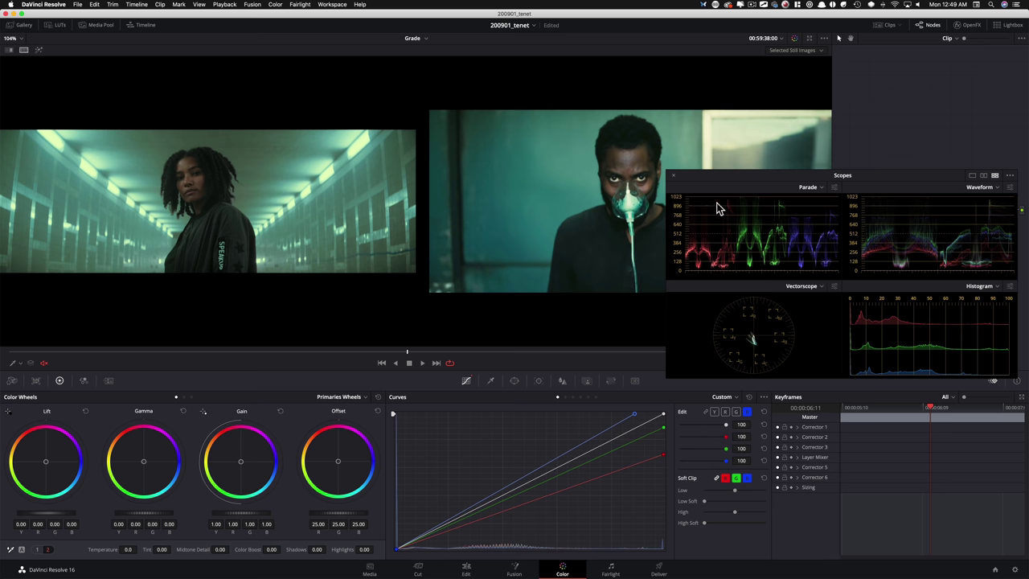
pyautogui.moveTo(731, 182); pyautogui.dragTo(738, 379)
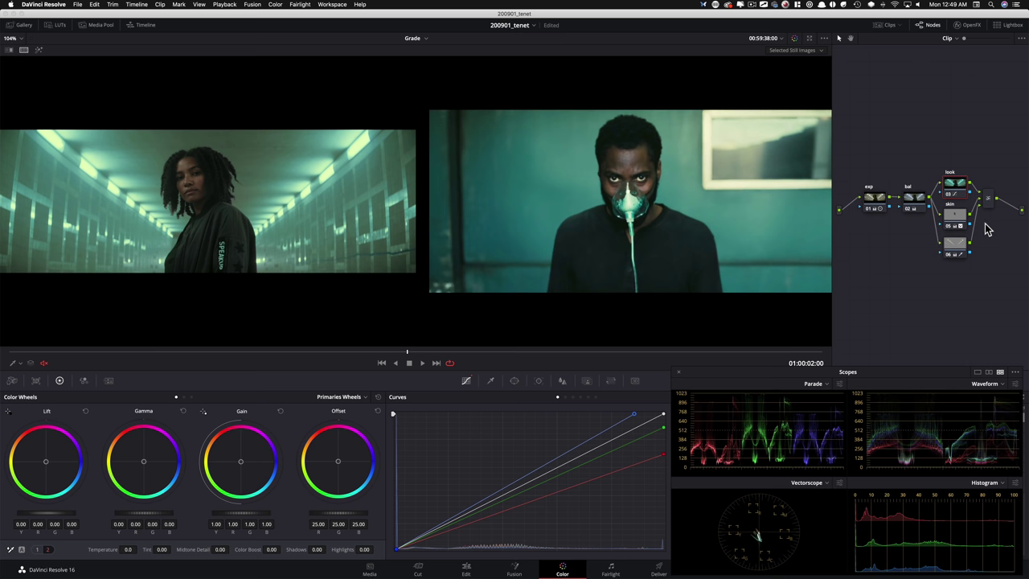
# Add a serial node after the parallel branches, place it below the node tree and label it "look adj"
pyautogui.hotkey('alt', 'k')
pyautogui.moveTo(855, 233); pyautogui.dragTo(880, 290)
pyautogui.press('Tab')
pyautogui.write('look adj')
pyautogui.press('Return')
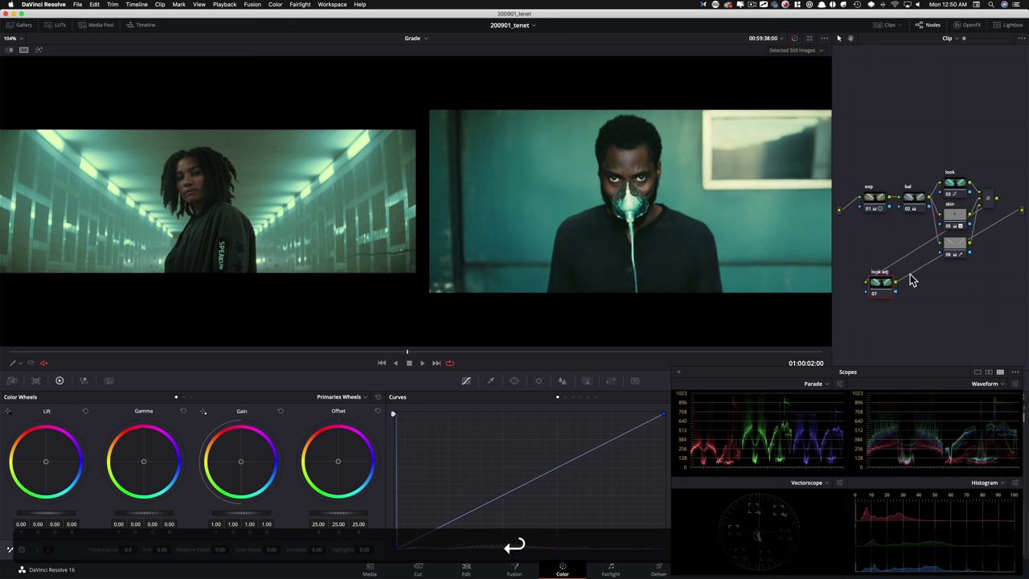
# Push the look adj node's Offset to 21.59, 26.30, 30.52 and its Log Shadow to 0.05, -0.03, -0.06
pyautogui.moveTo(338, 451); pyautogui.dragTo(344, 455)
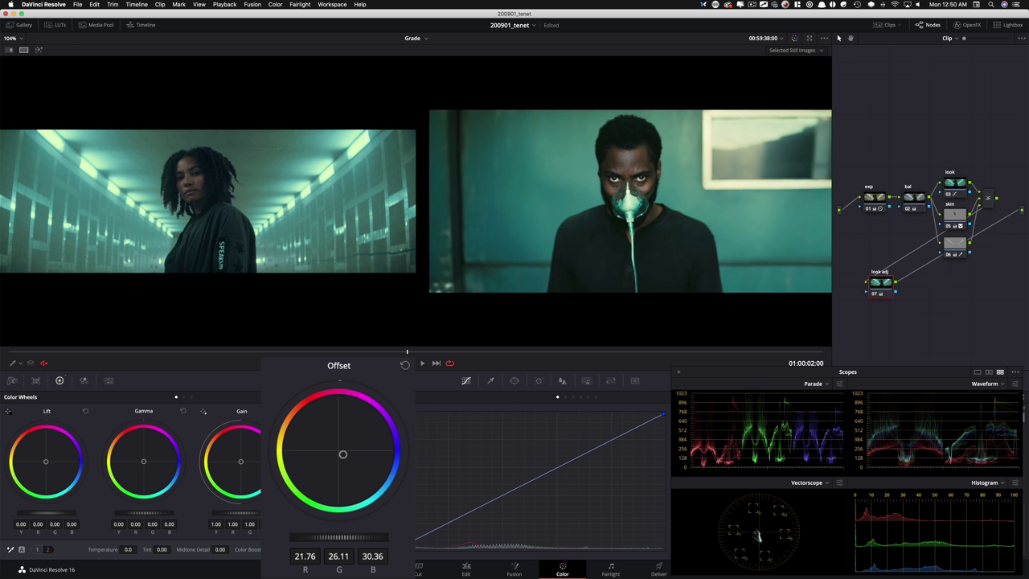
pyautogui.moveTo(344, 454); pyautogui.dragTo(343, 455)
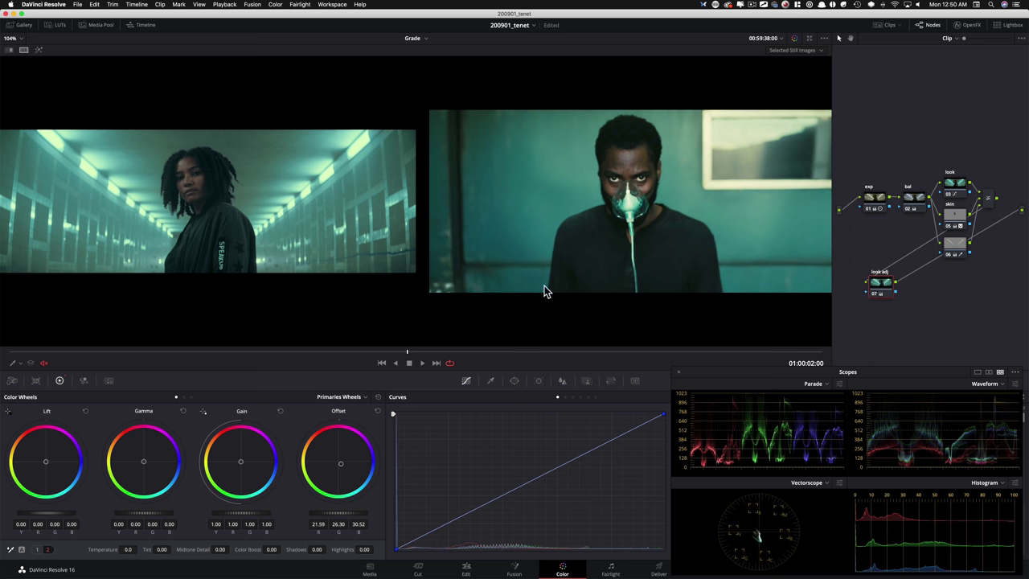
pyautogui.hotkey('alt', 'z')
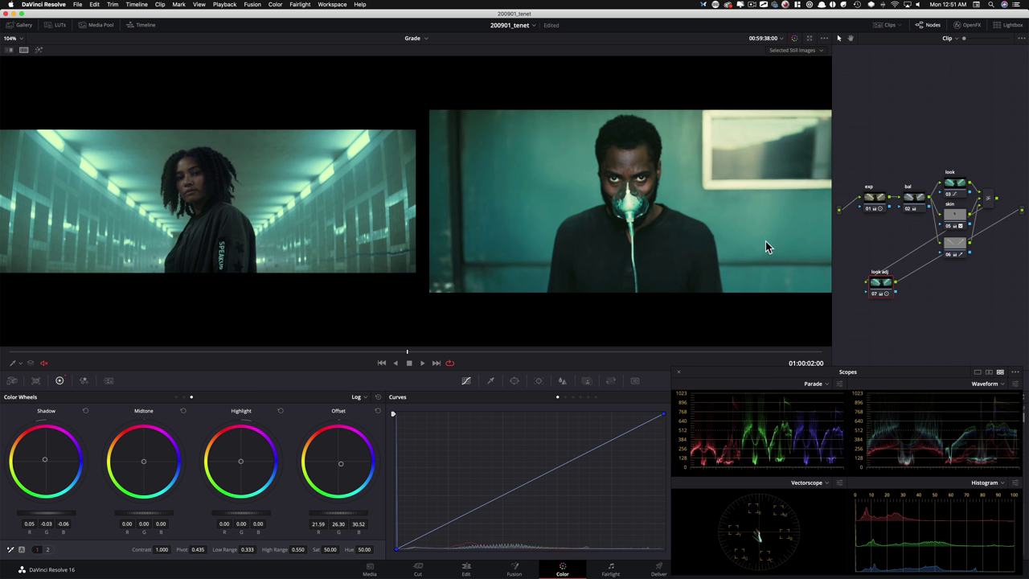
# Add a Key Mixer beside the look adj node and route the skin and lights node keys through it into look adj
pyautogui.click(880, 285)
pyautogui.rightClick(876, 241)
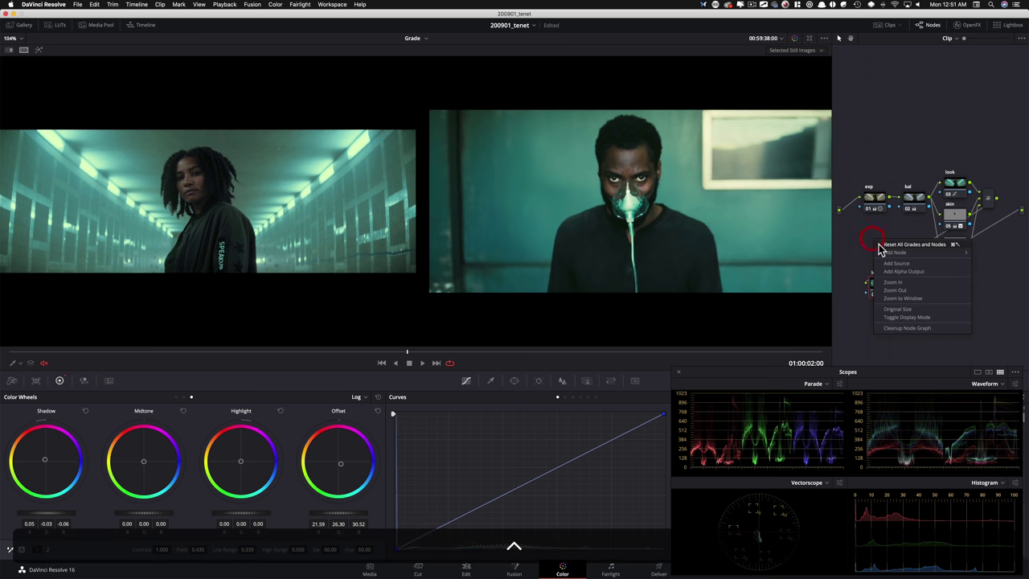
pyautogui.moveTo(884, 252)
pyautogui.click(836, 280)
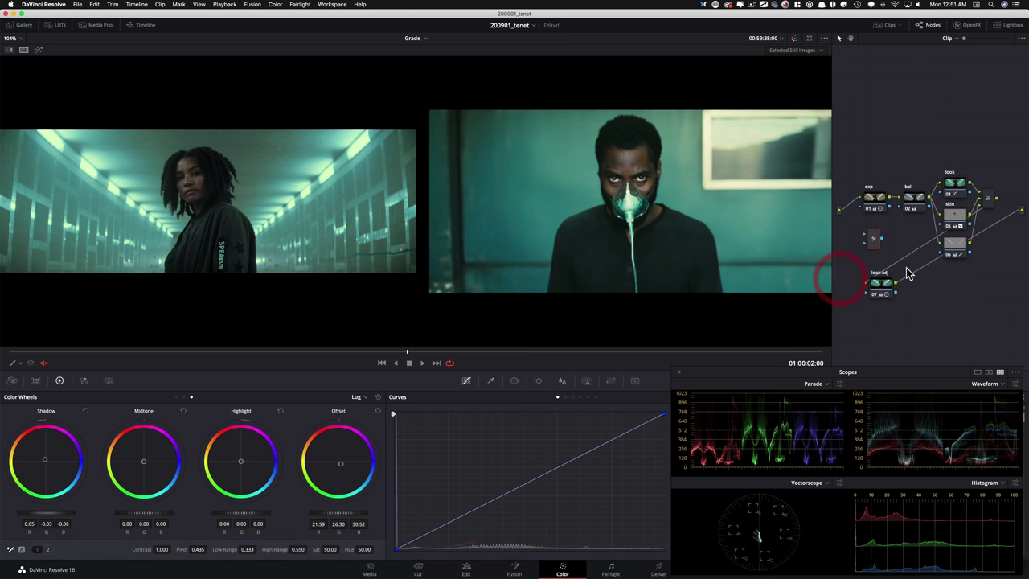
pyautogui.moveTo(873, 238); pyautogui.dragTo(923, 294)
pyautogui.moveTo(855, 294); pyautogui.dragTo(884, 294)
pyautogui.click(885, 289)
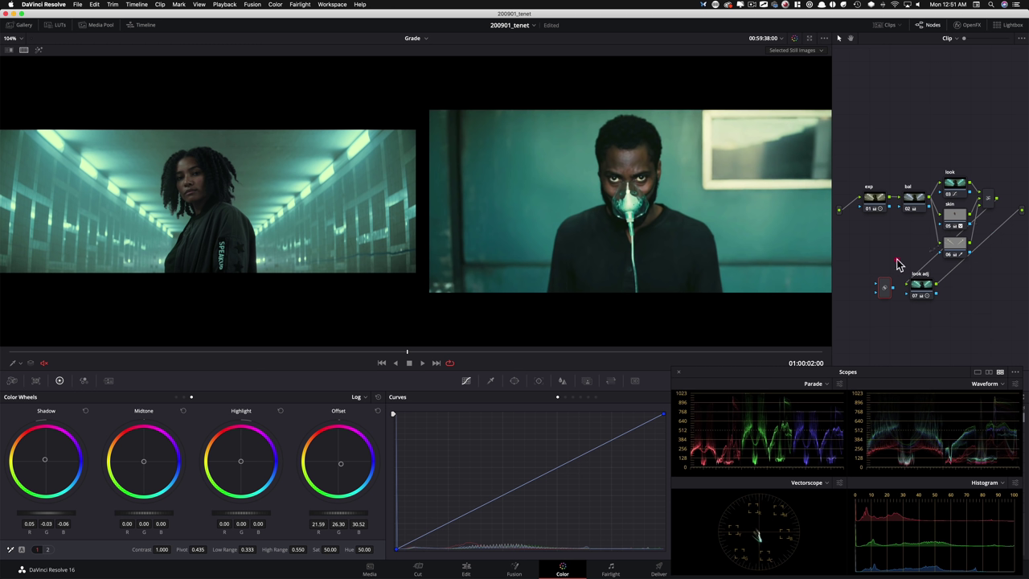
pyautogui.moveTo(891, 287); pyautogui.dragTo(969, 255)
pyautogui.click(925, 295)
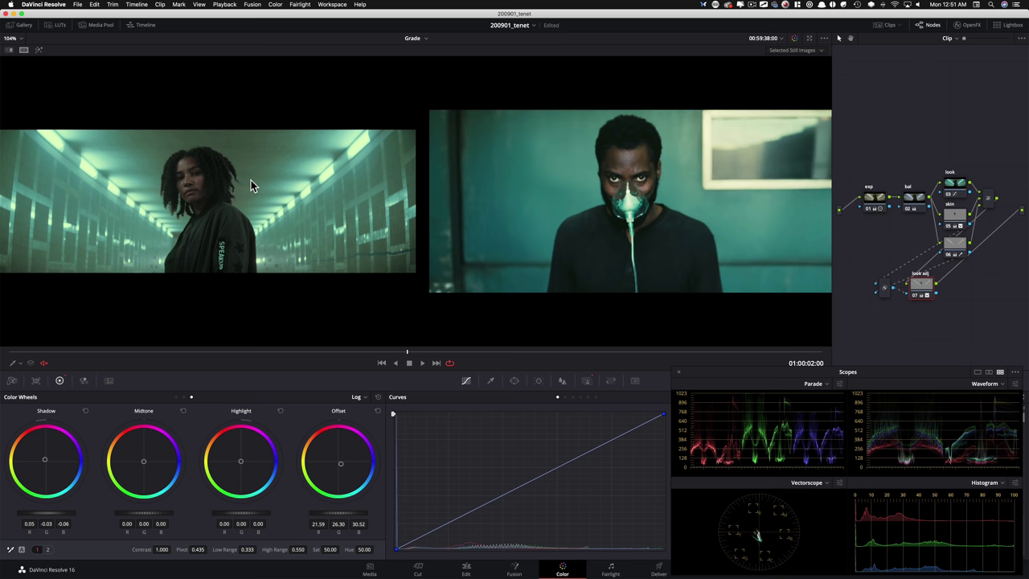
# Invert the look adj node's Key Output so the correction excludes the skin and ceiling lights
pyautogui.hotkey('alt', 'shift', 'q')
pyautogui.hotkey('alt', 'shift', 'k')
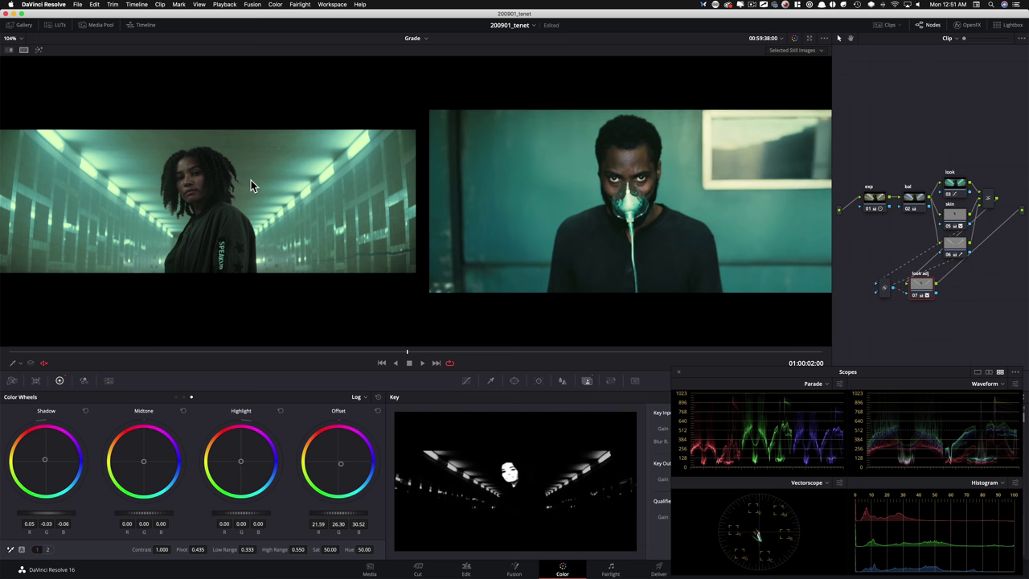
pyautogui.moveTo(768, 373); pyautogui.dragTo(701, 142)
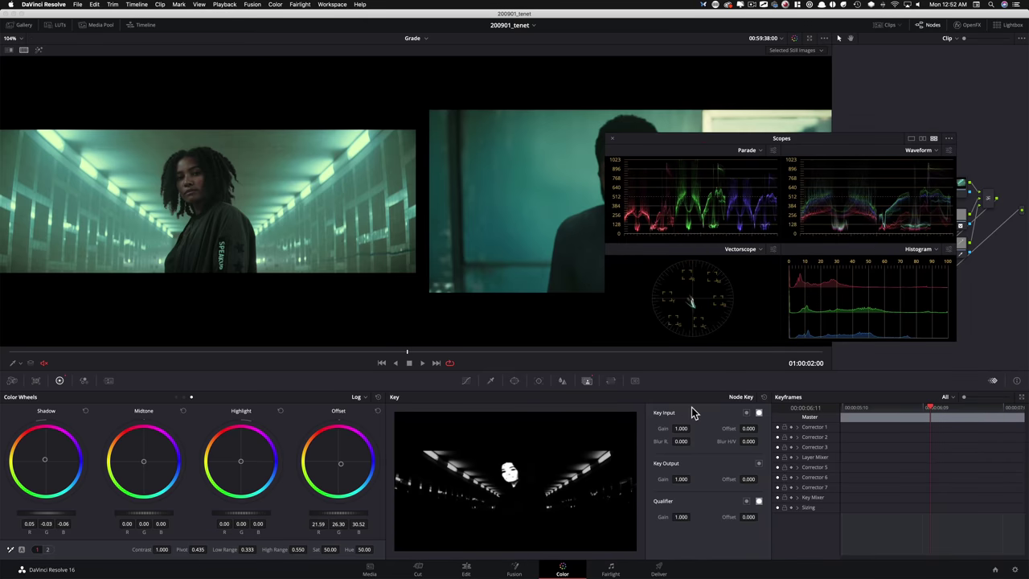
pyautogui.press('super+z')
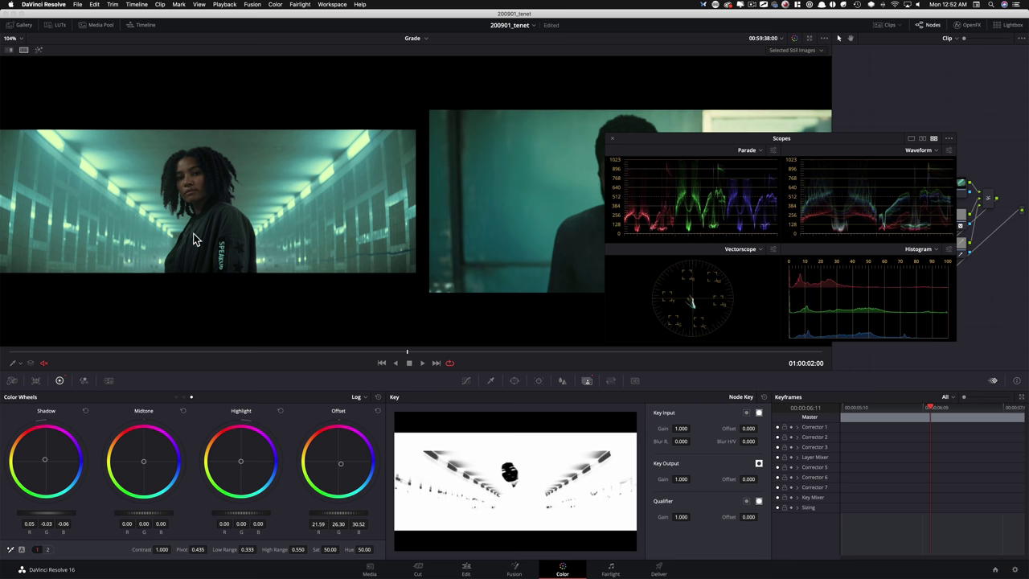
pyautogui.moveTo(715, 139); pyautogui.dragTo(783, 373)
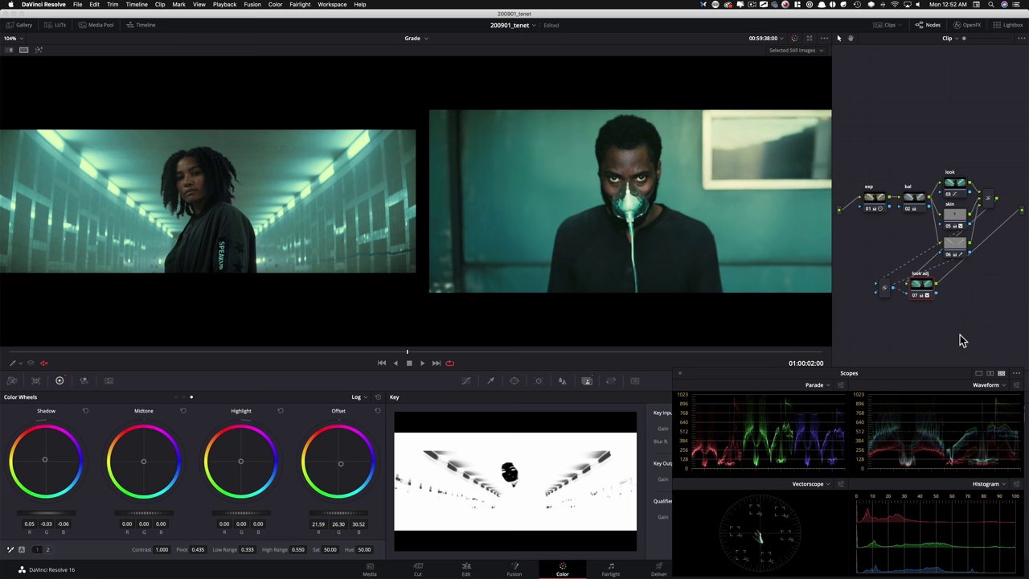
# Lower the look adj node's Key Output Gain to 0.373
pyautogui.moveTo(804, 377); pyautogui.dragTo(719, 215)
pyautogui.moveTo(681, 478); pyautogui.dragTo(662, 479)
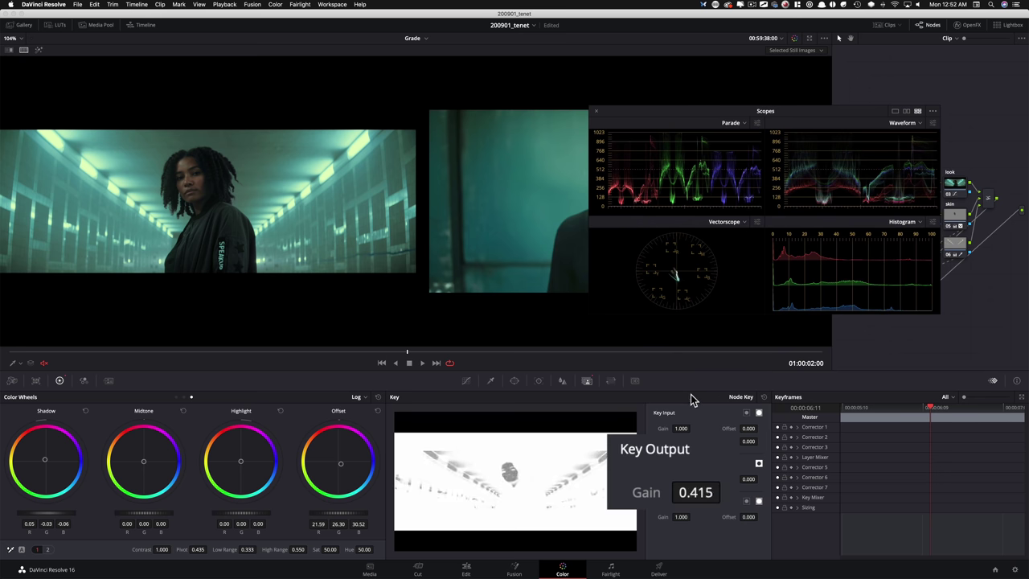
pyautogui.moveTo(627, 112); pyautogui.dragTo(630, 254)
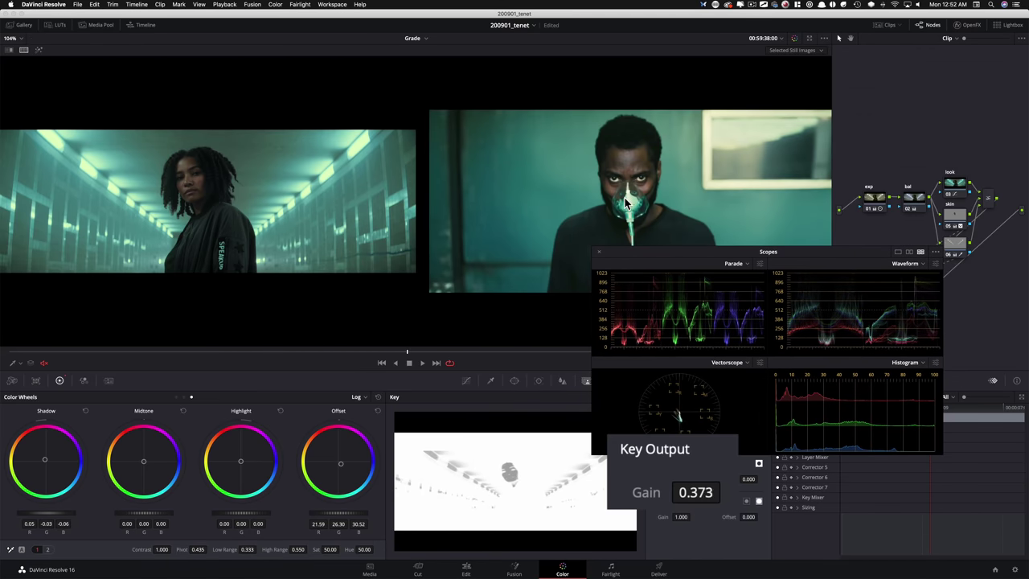
pyautogui.moveTo(696, 252); pyautogui.dragTo(780, 372)
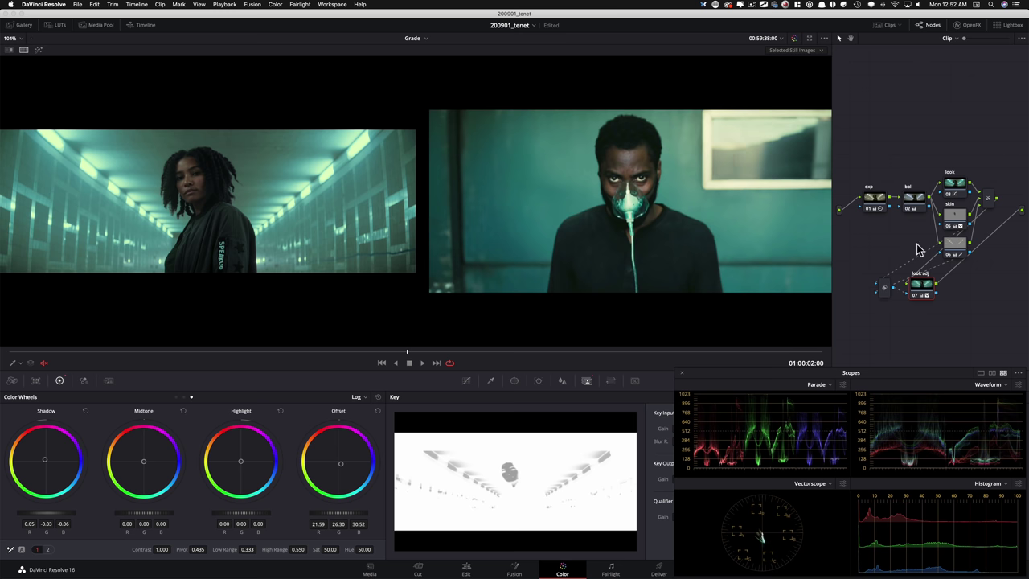
# Warm the lights node's Log Highlight to red 0.11, green -0.06 and blue -0.15, toggling the node to compare
pyautogui.click(954, 245)
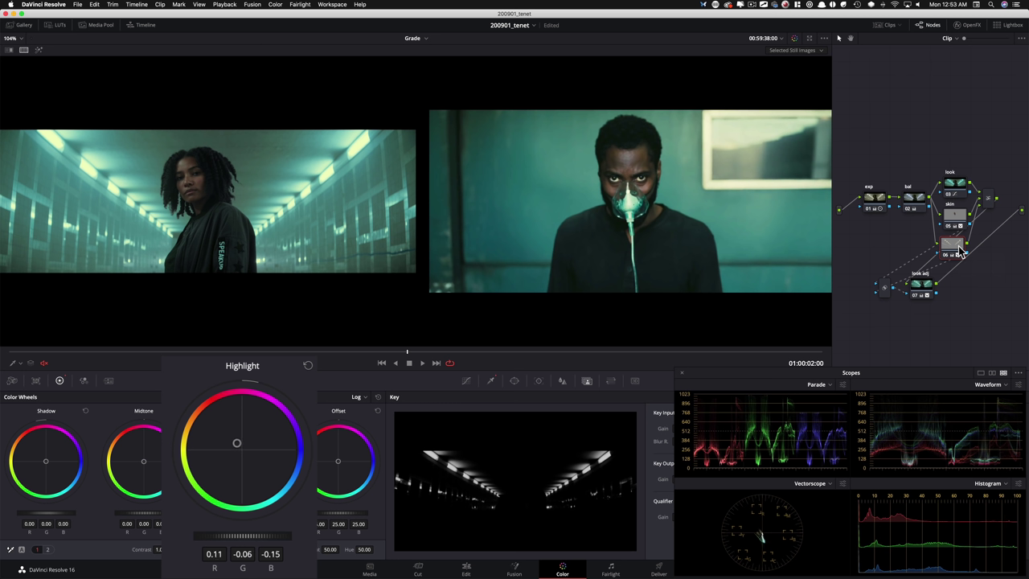
pyautogui.press('super+d')
pyautogui.press('super+d')
pyautogui.press('super+d')
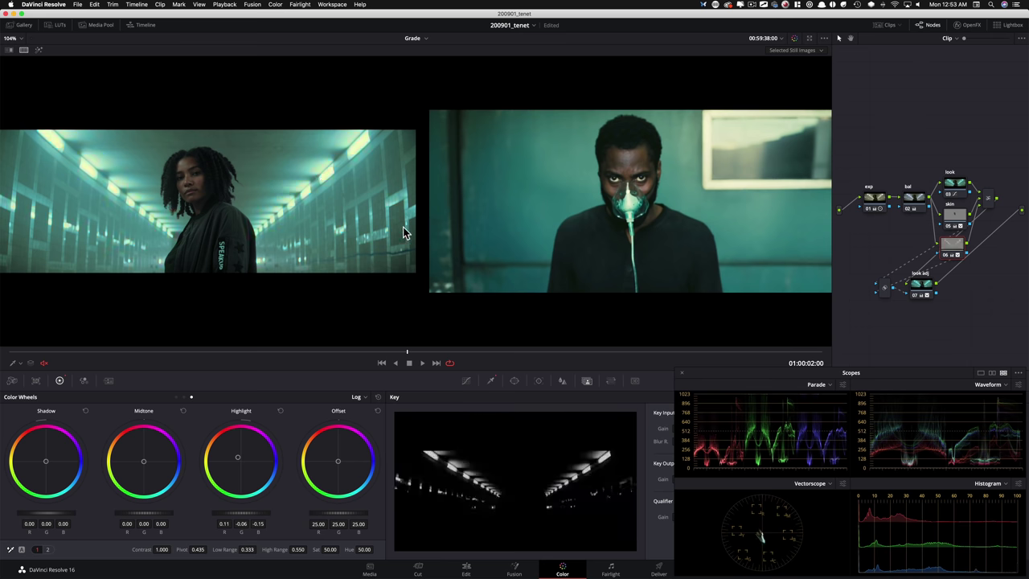
# Set the look adj node's Offset to 16.94, 26.06, 40.06 and its Log Shadow to 0.09, -0.02, -0.16 with Low Range 0.476
pyautogui.click(922, 288)
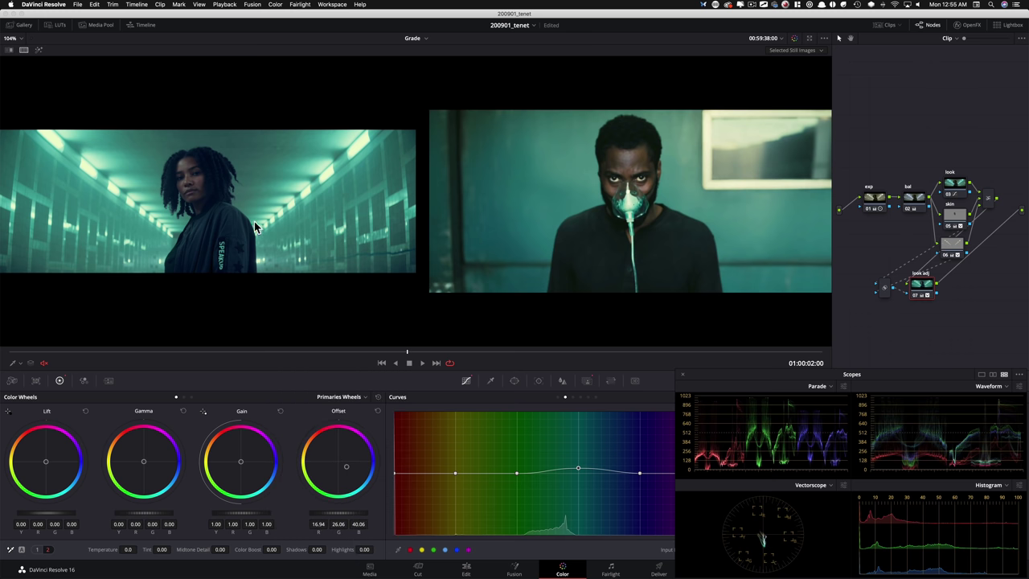
pyautogui.hotkey('alt', 'z')
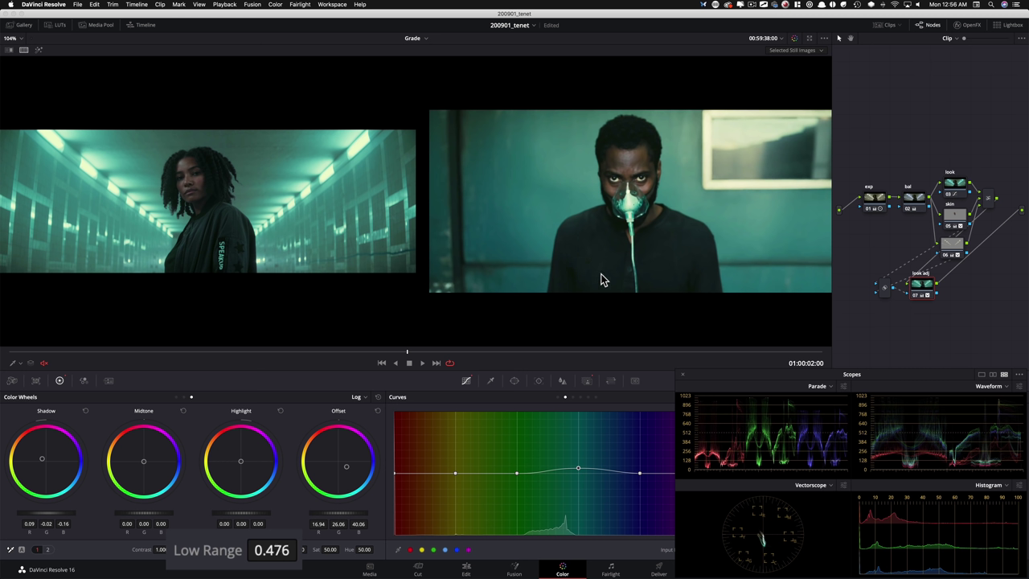
# Brighten the skin node by setting its Gain to 1.22 and Gamma to -0.01
pyautogui.click(955, 216)
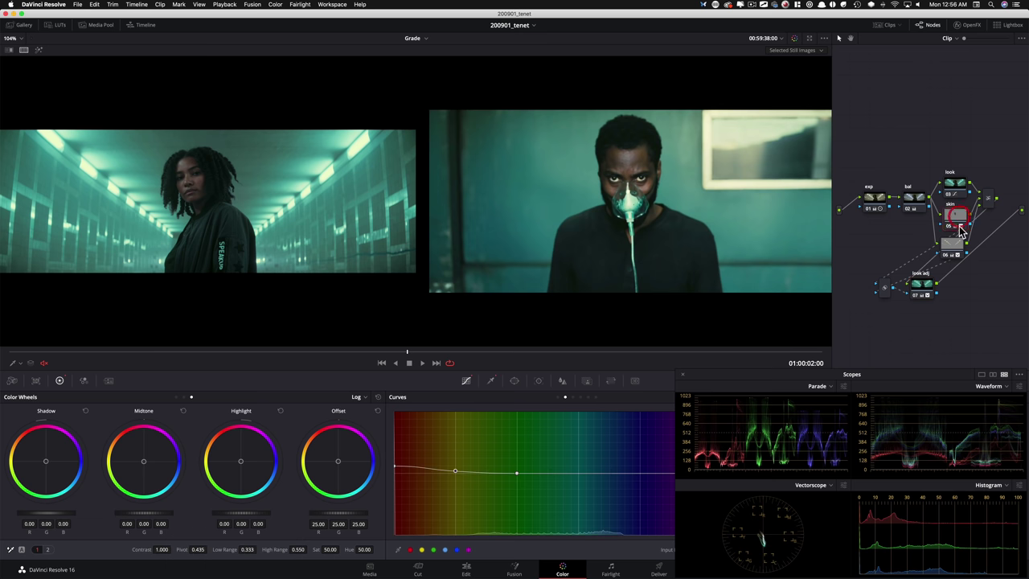
pyautogui.click(919, 279)
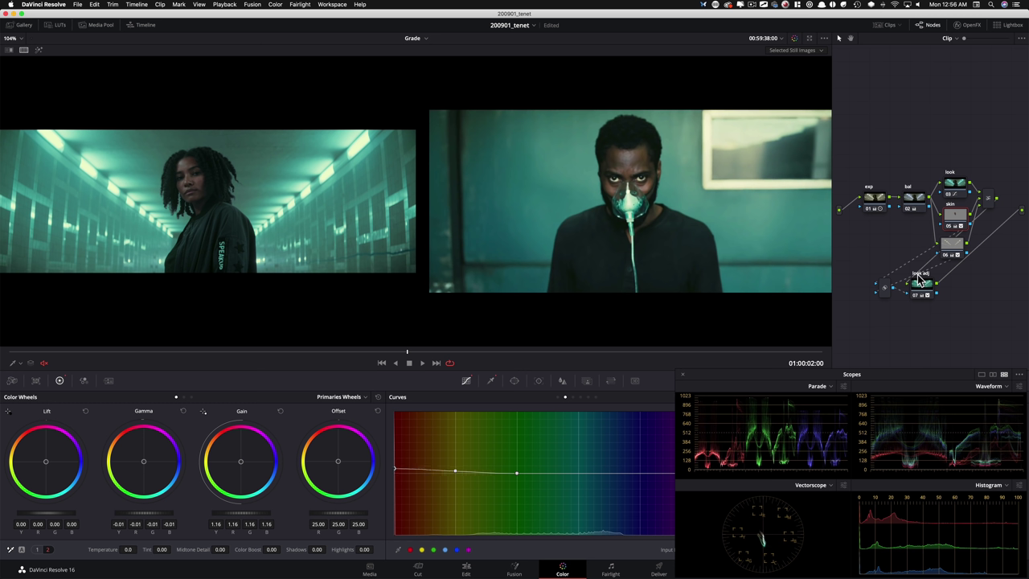
pyautogui.press('super+z')
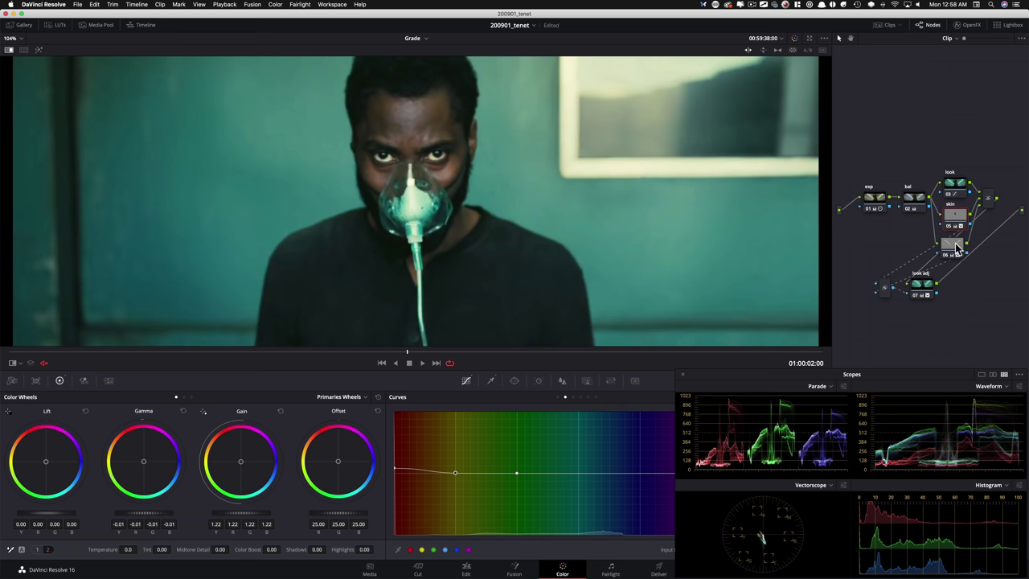
# Set the lights node's Gain to red 1.23, green 1.09 and blue 0.44, and return to the side-by-side view with the reference still
pyautogui.click(954, 245)
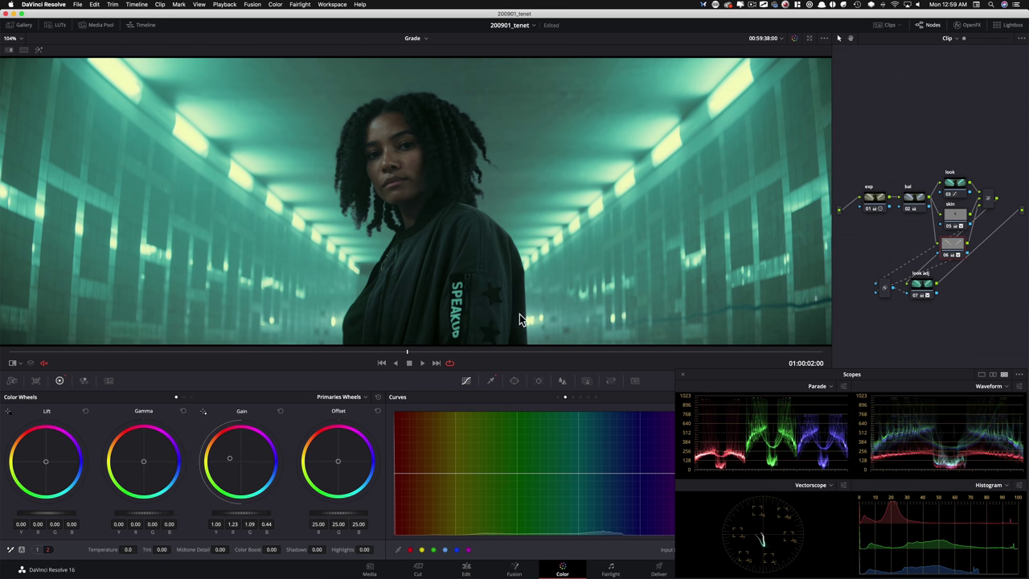
pyautogui.click(24, 50)
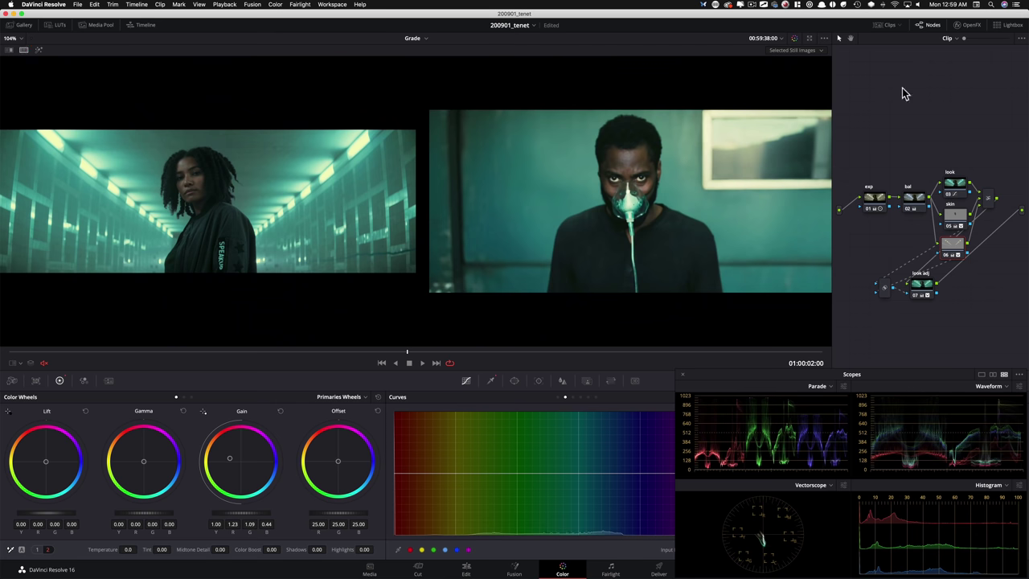
# Select the skin node and compare the full-frame shot with the reference still, concentrating on the two faces
pyautogui.click(962, 229)
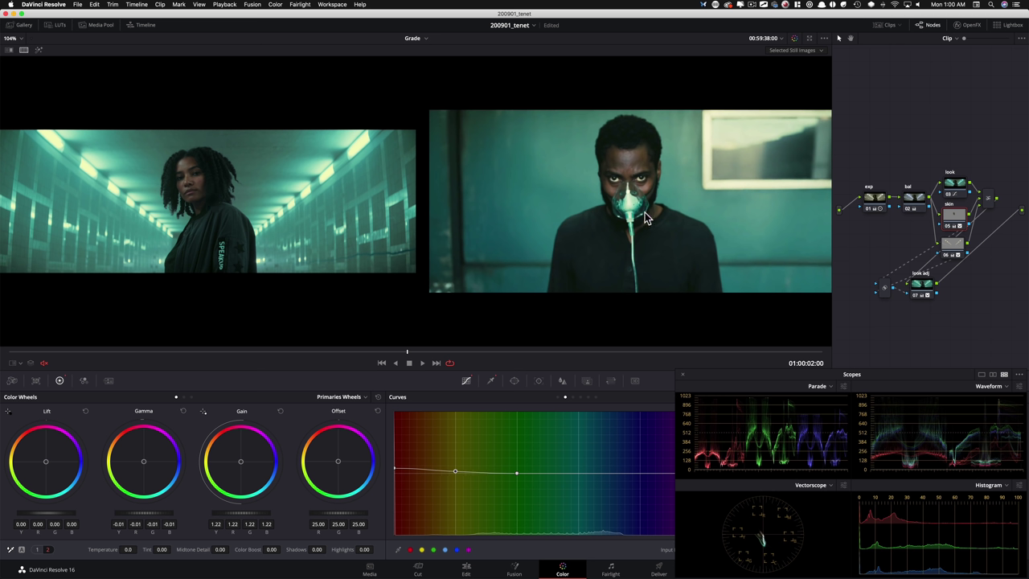
pyautogui.press('alt+super+w')
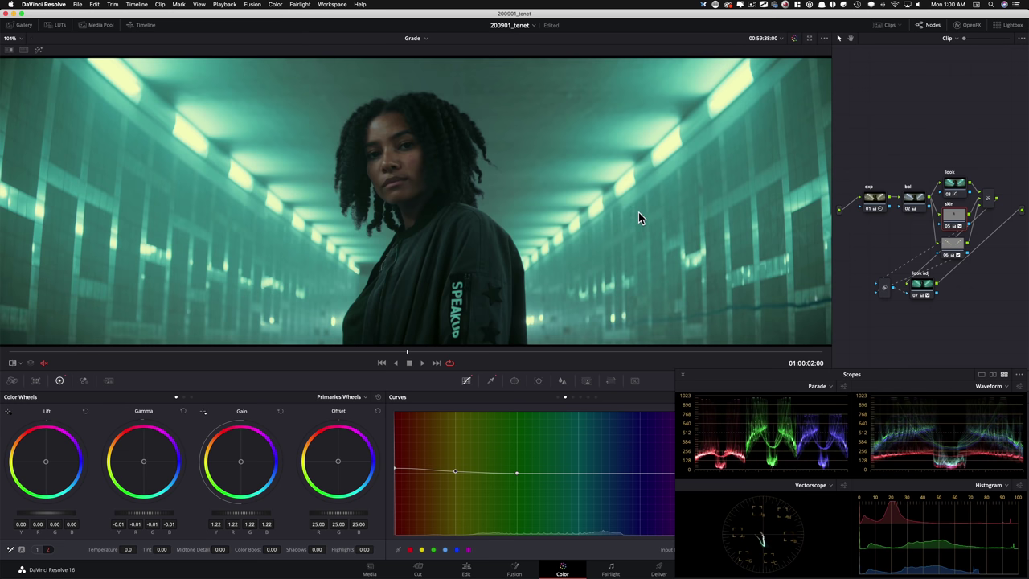
pyautogui.press('super+w')
pyautogui.press('super+w')
pyautogui.press('super+w')
pyautogui.press('super+w')
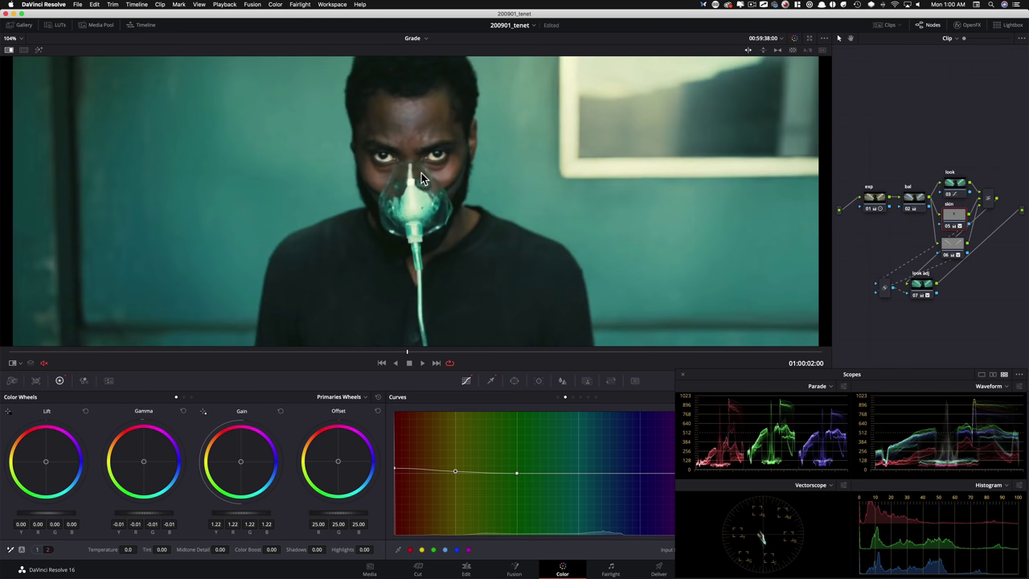
pyautogui.press('super+w')
pyautogui.press('super+w')
pyautogui.press('super+w')
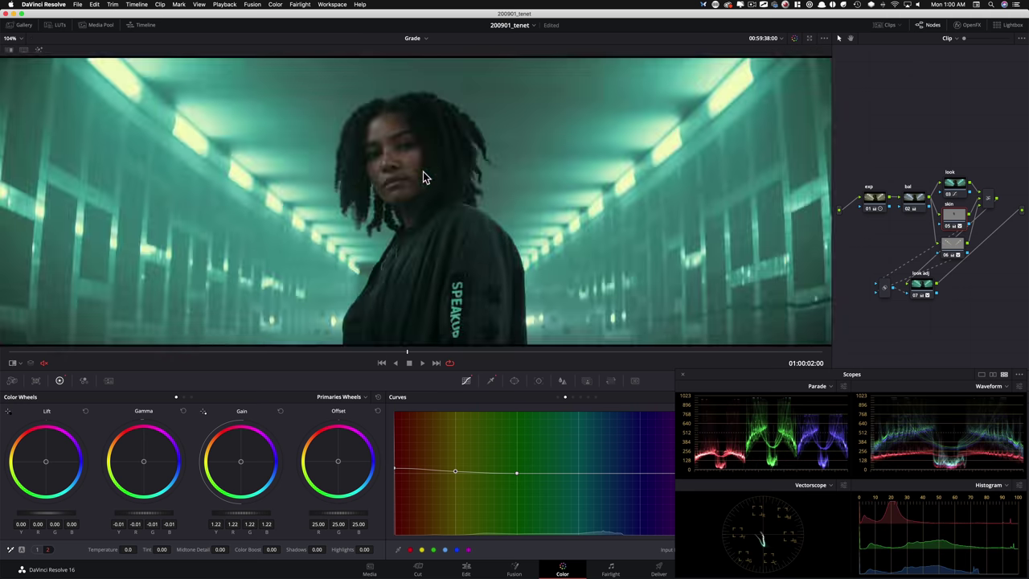
pyautogui.press('super+w')
pyautogui.press('super+w')
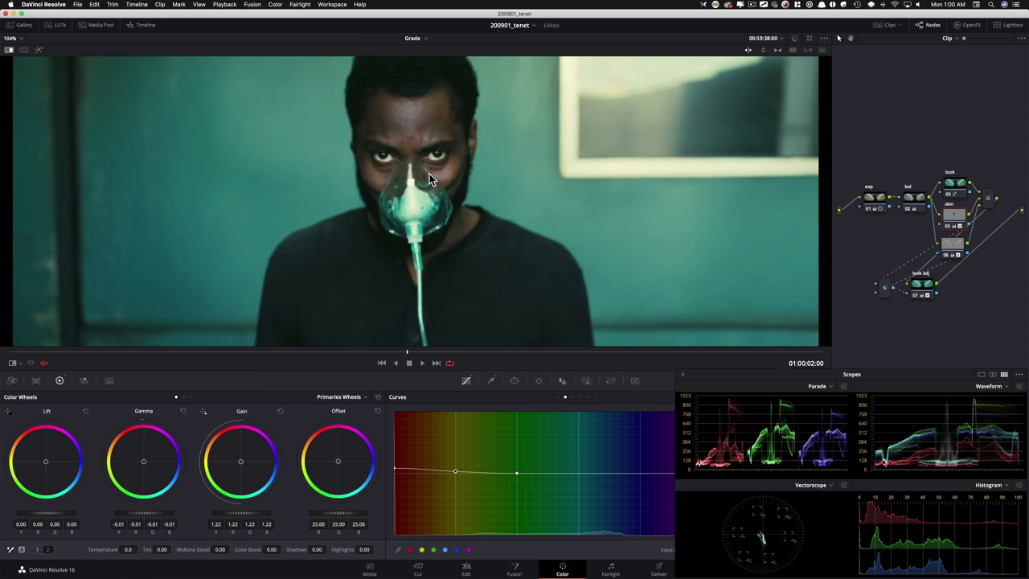
pyautogui.press('super+w')
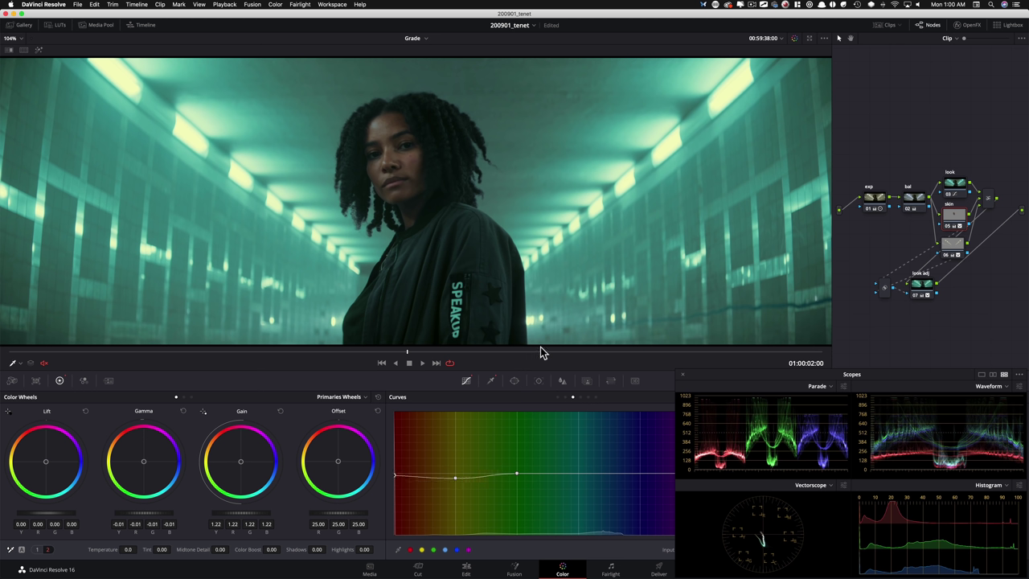
# Refine the skin node with Gain 1.26, Contrast 1.065 and slightly lower red saturation, checking it against the reference still
pyautogui.press('super+w')
pyautogui.press('super+w')
pyautogui.press('super+w')
pyautogui.press('super+w')
pyautogui.press('super+w')
pyautogui.press('super+w')
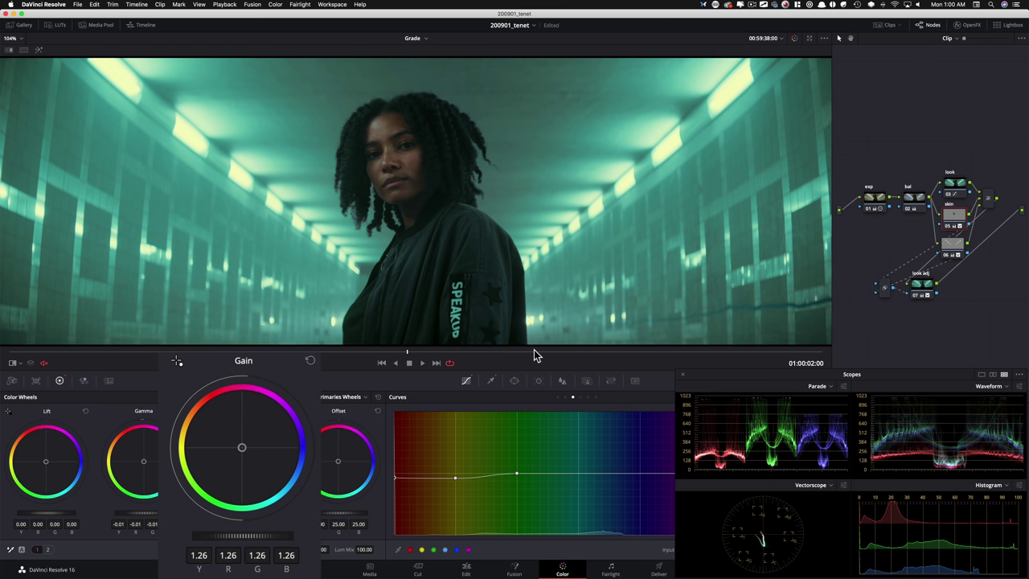
pyautogui.press('super+w')
pyautogui.press('super+w')
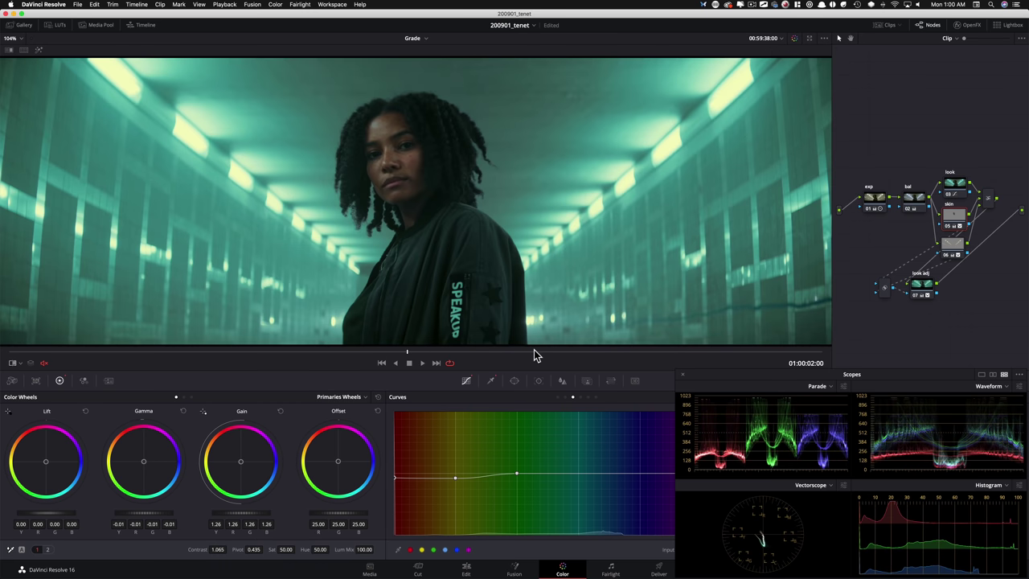
pyautogui.press('super+w')
pyautogui.press('super+w')
# Check the full-frame shot with the skin node off and on, return to the side-by-side reference view and save the project
pyautogui.press('super+d')
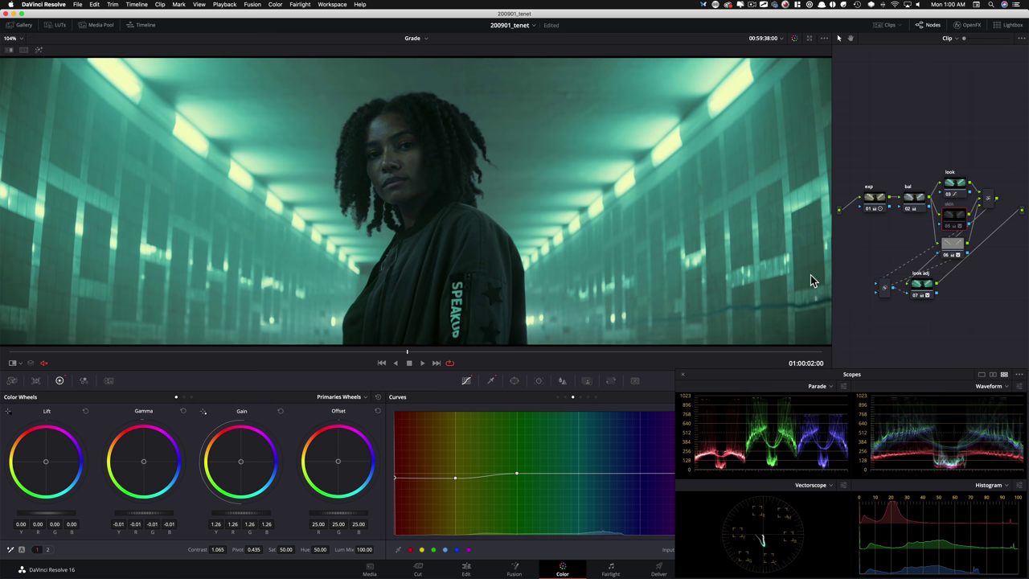
pyautogui.press('super+d')
pyautogui.press('super+w')
pyautogui.press('super+w')
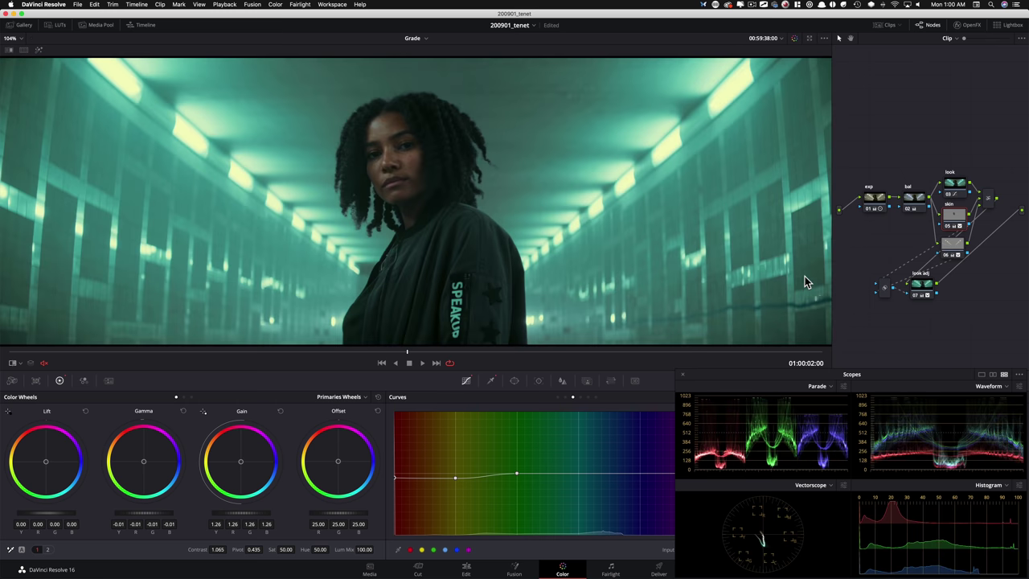
pyautogui.click(25, 50)
pyautogui.press('super+s')
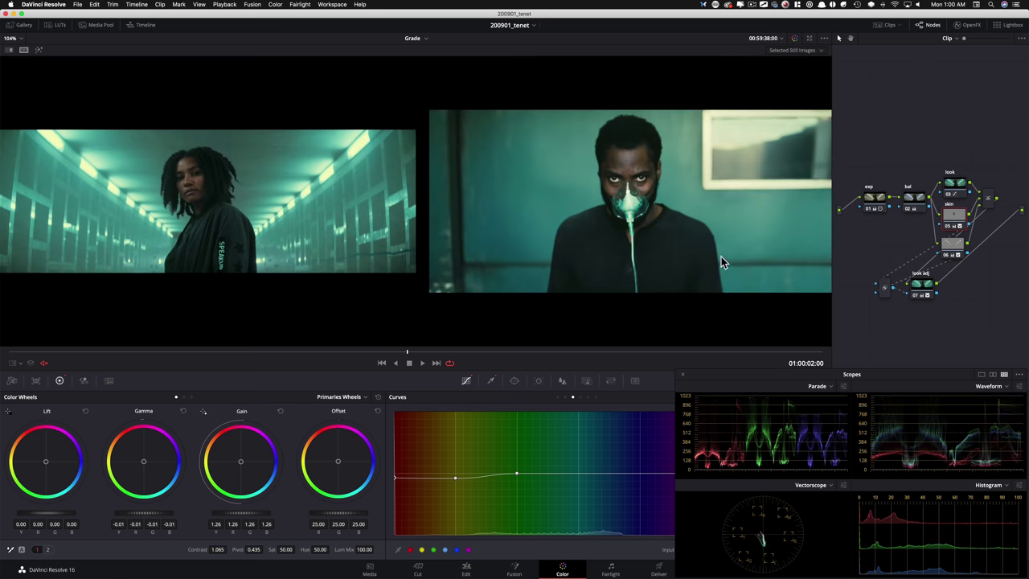
# Compare the shot with and without the skin node beside the reference still, and return to the full-frame view
pyautogui.press('super+d')
pyautogui.press('super+d')
pyautogui.hotkey('ctrl', 'd')
pyautogui.hotkey('ctrl', 'd')
pyautogui.press('super+alt+w')
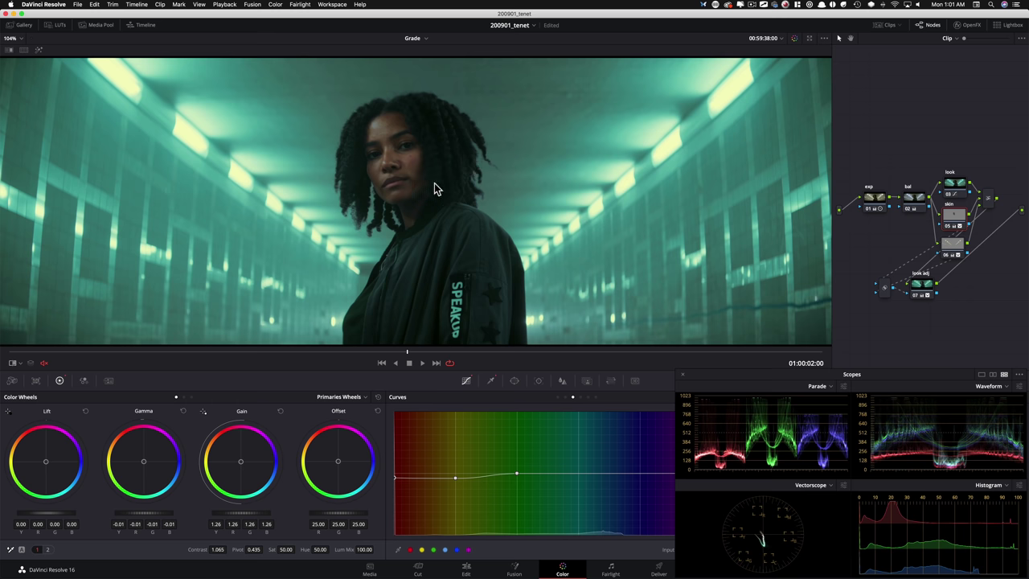
# Alternate between the full-frame graded shot and the reference still to judge how well color, contrast and skin match
pyautogui.press('super+w')
pyautogui.press('super+w')
pyautogui.press('super+w')
pyautogui.press('super+w')
pyautogui.press('super+w')
pyautogui.press('super+w')
pyautogui.press('super+w')
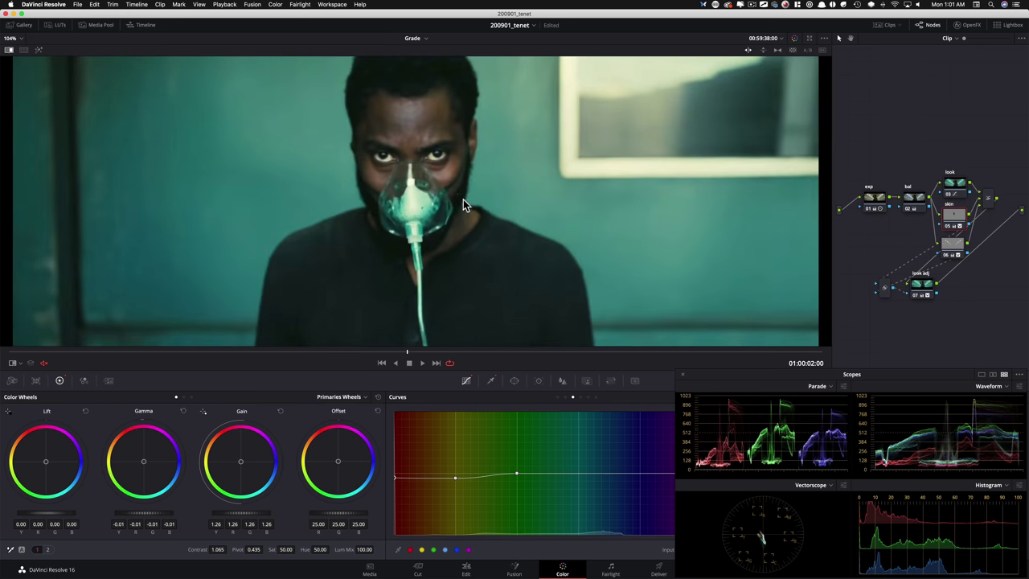
pyautogui.press('super+w')
pyautogui.press('super+w')
pyautogui.press('super+w')
pyautogui.press('super+w')
pyautogui.press('super+w')
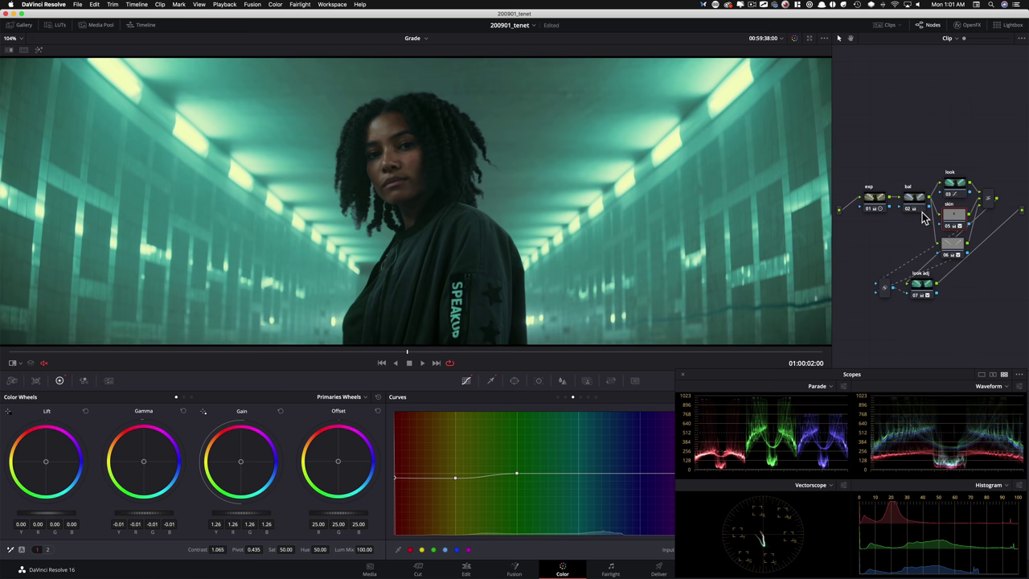
pyautogui.press('super+w')
pyautogui.press('super+w')
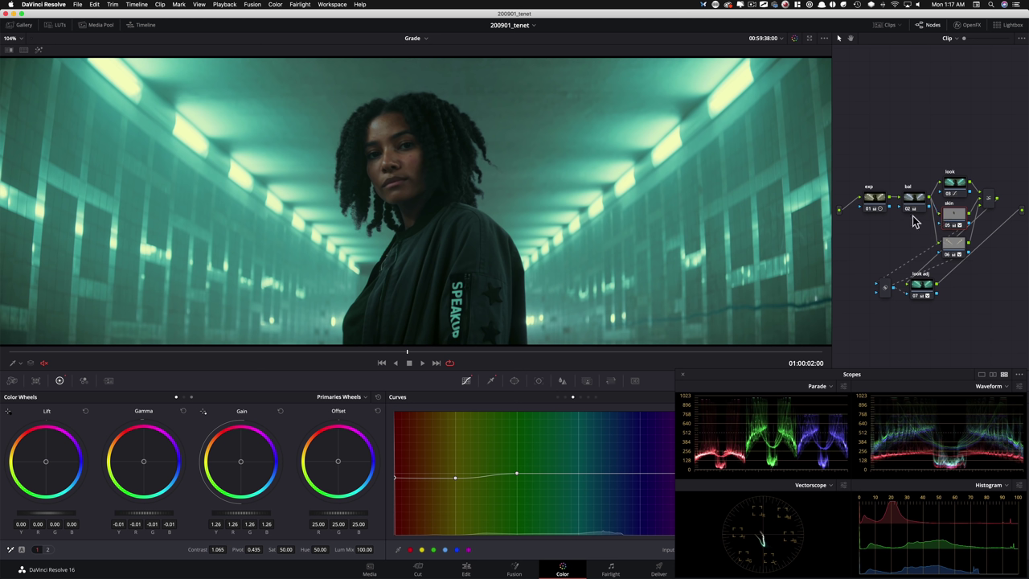
# Add a serial node after look adj with a large, slightly tilted, soft circular window around the woman, and invert the window
pyautogui.click(922, 286)
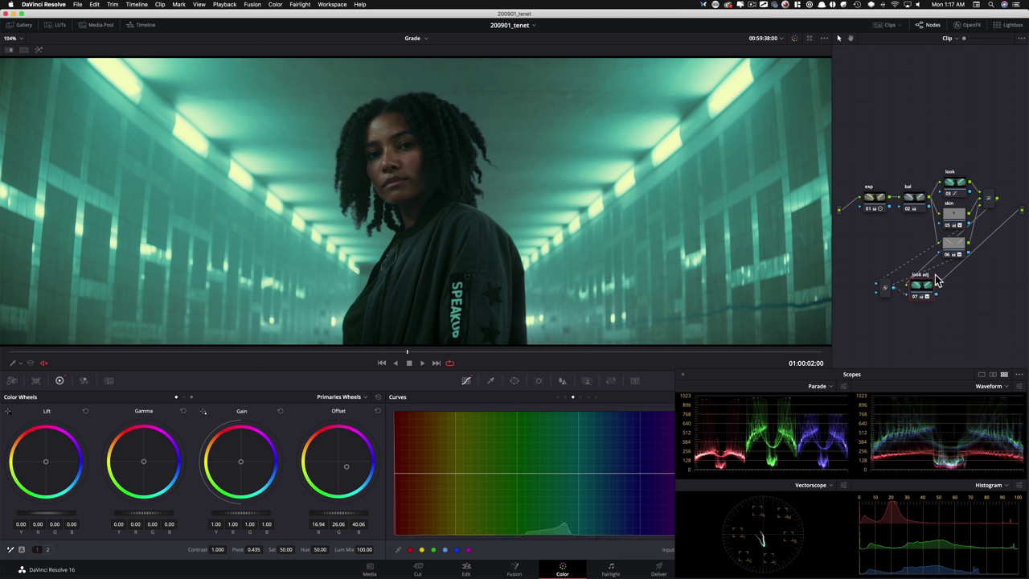
pyautogui.hotkey('alt', 's')
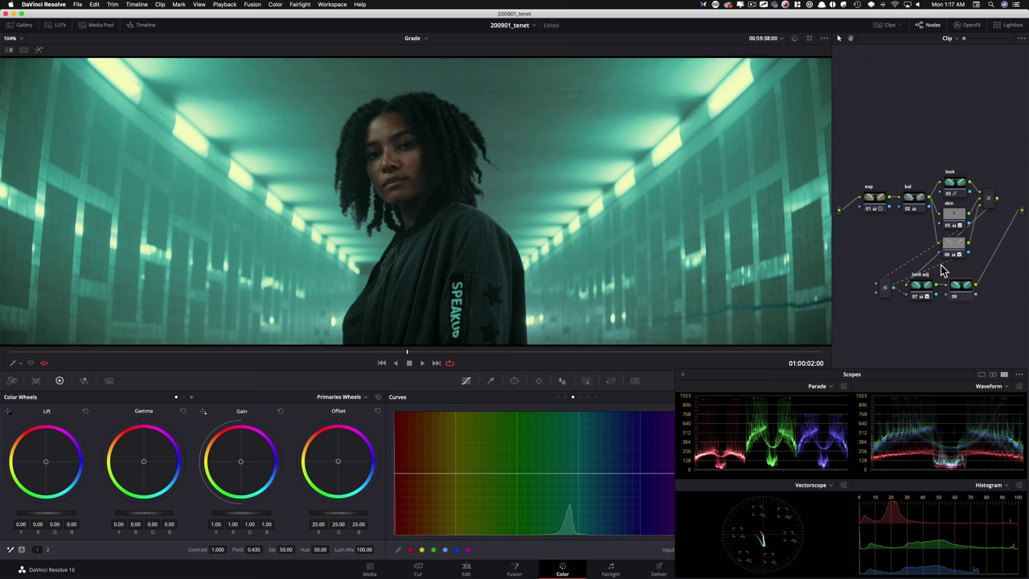
pyautogui.hotkey('alt', 'shift', 'w')
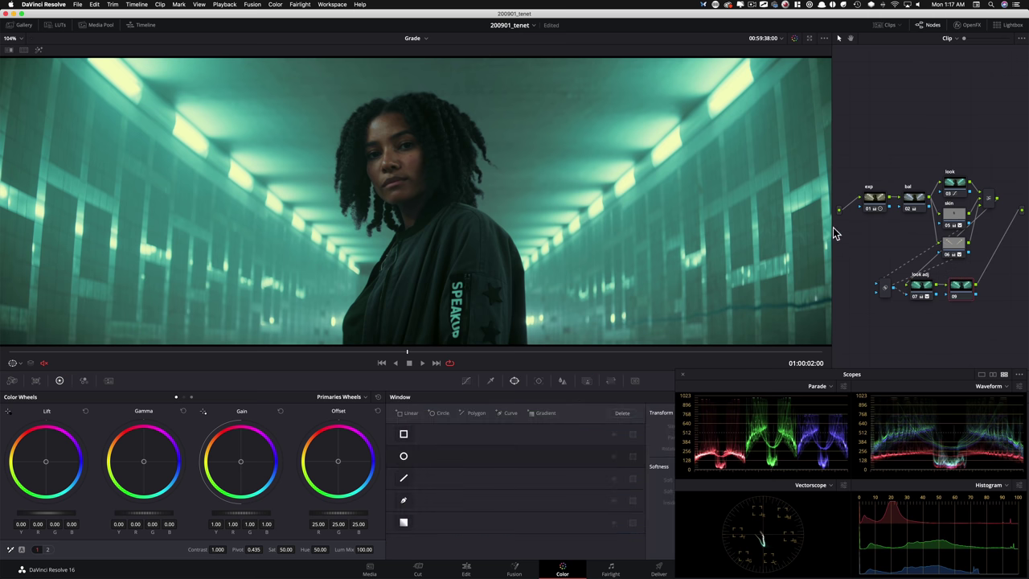
pyautogui.hotkey('alt', 'c')
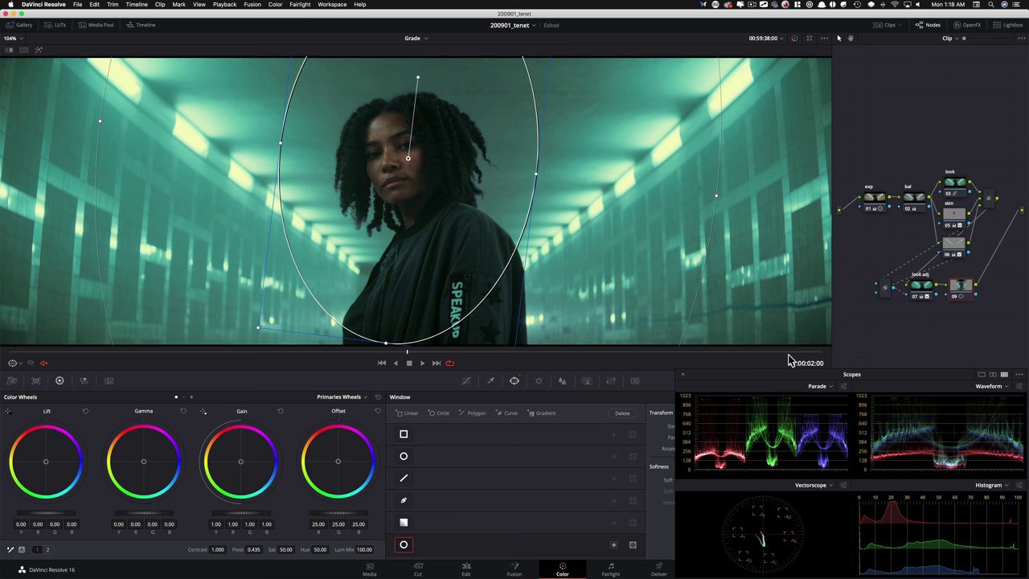
pyautogui.moveTo(772, 370); pyautogui.dragTo(768, 394)
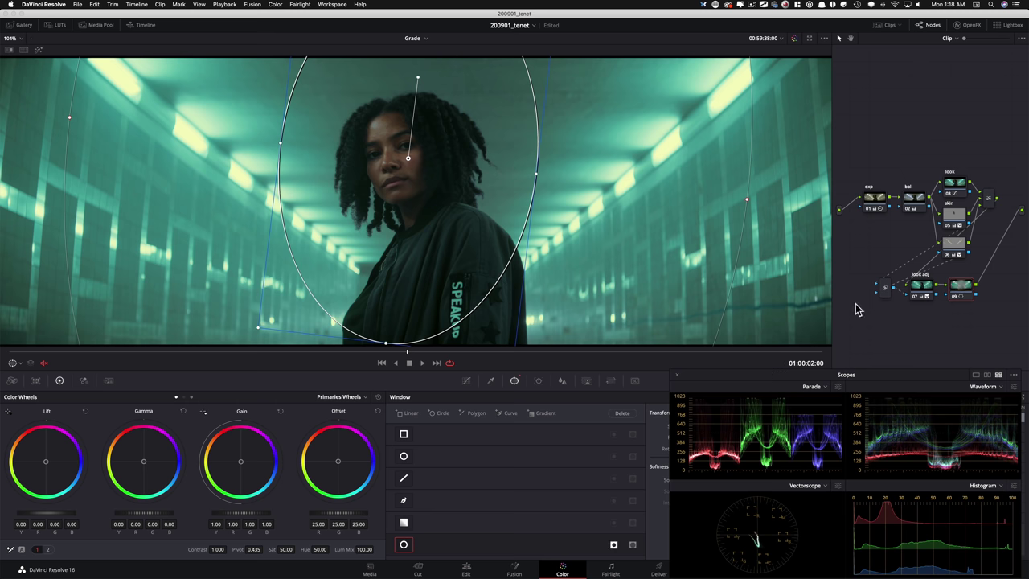
pyautogui.click(899, 291)
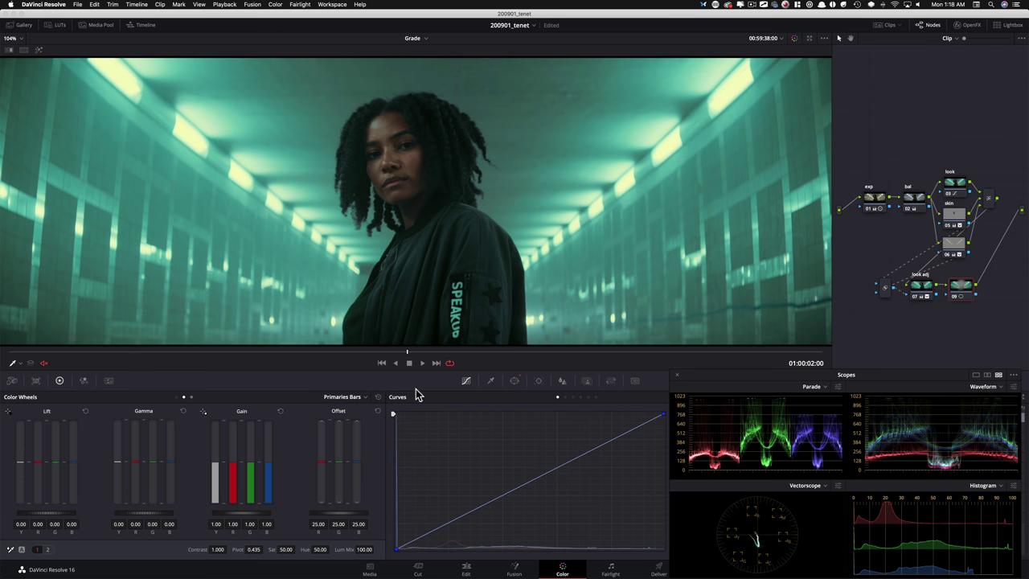
# Darken the area around the woman by lowering the new node's custom curve in the midtones, and return to the side-by-side reference view
pyautogui.moveTo(784, 375); pyautogui.dragTo(781, 156)
pyautogui.click(714, 411)
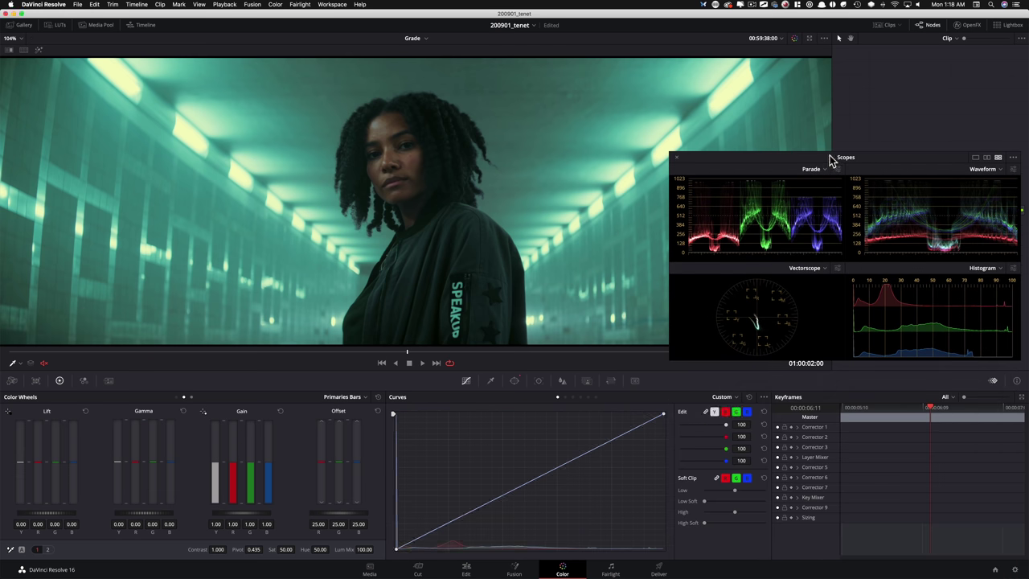
pyautogui.moveTo(807, 157); pyautogui.dragTo(808, 372)
pyautogui.click(915, 196)
pyautogui.click(883, 198)
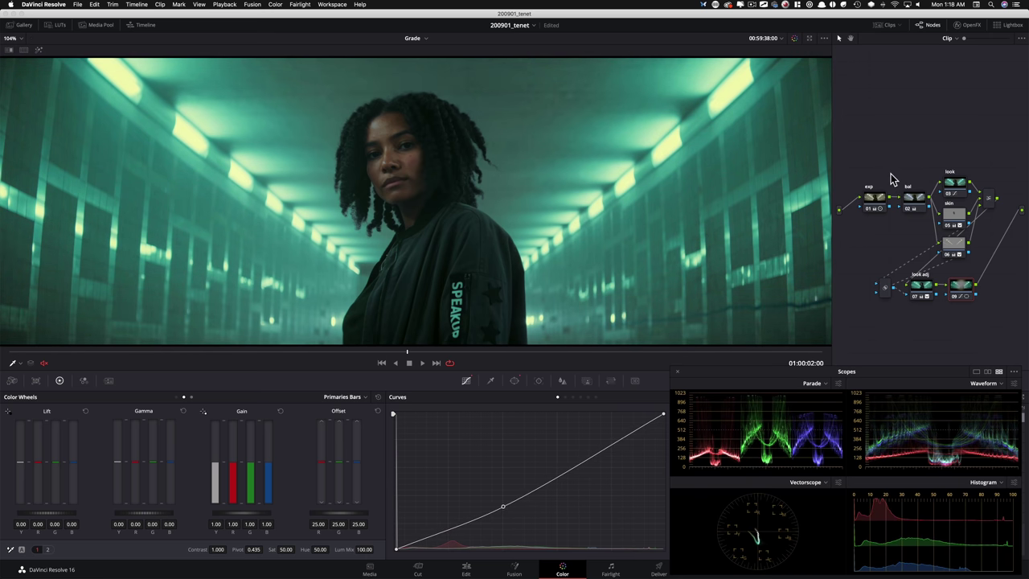
pyautogui.click(24, 50)
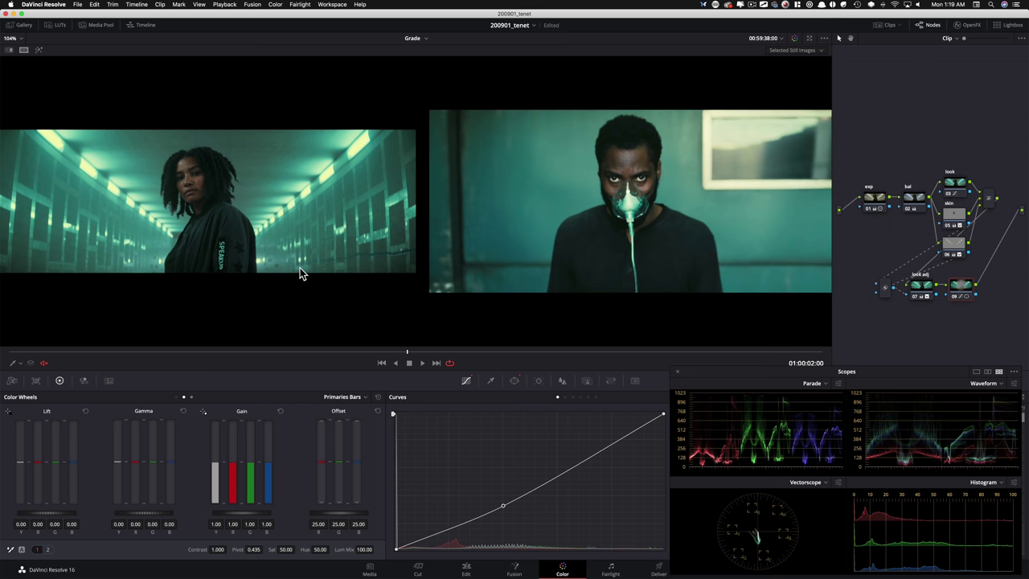
# Add an outside node after the circular-window node so it receives the opposite matte, and reselect the window node
pyautogui.hotkey('alt', 'z')
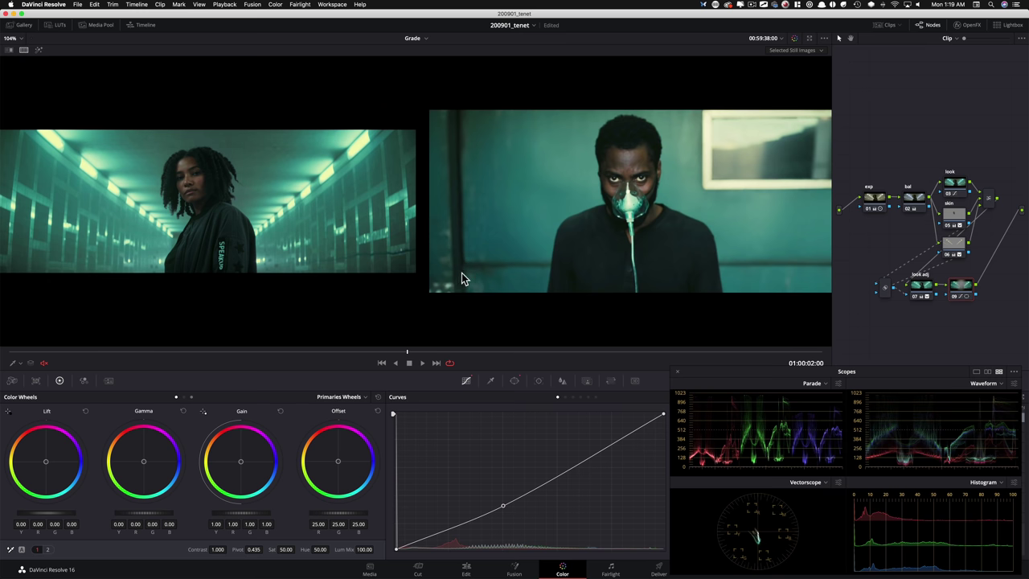
pyautogui.hotkey('alt', 's')
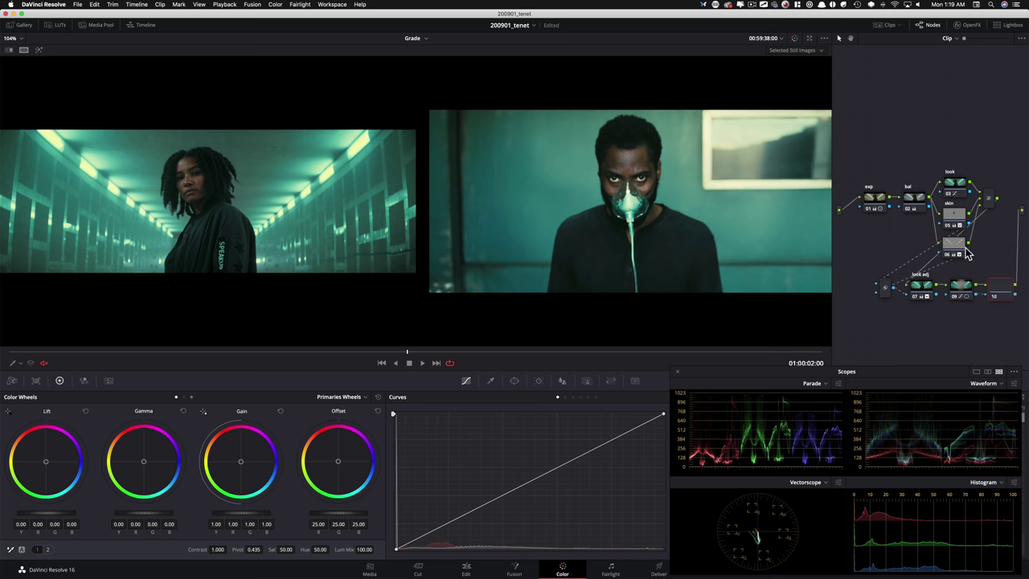
pyautogui.rightClick(965, 296)
pyautogui.moveTo(982, 331)
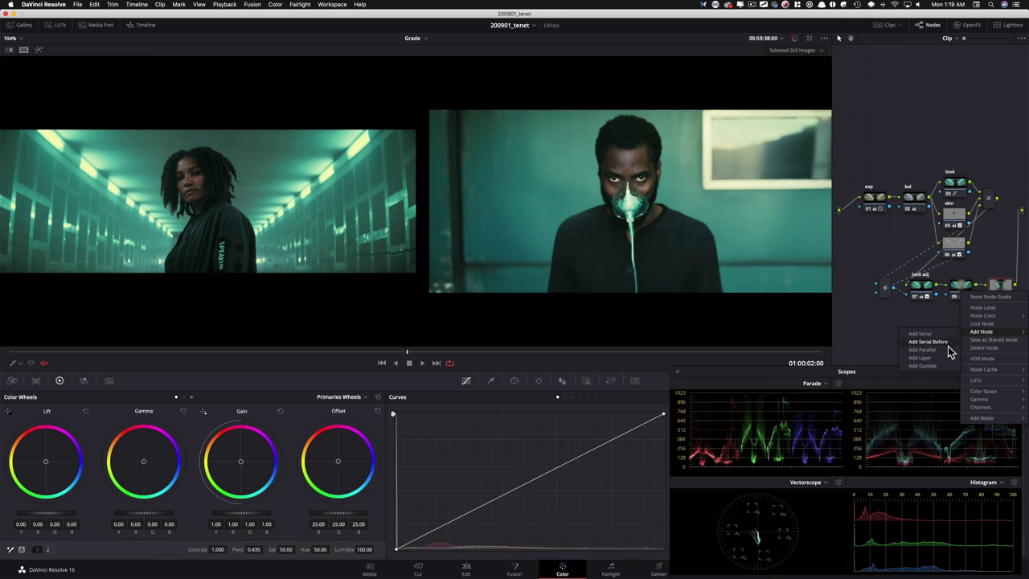
pyautogui.click(927, 313)
pyautogui.click(964, 288)
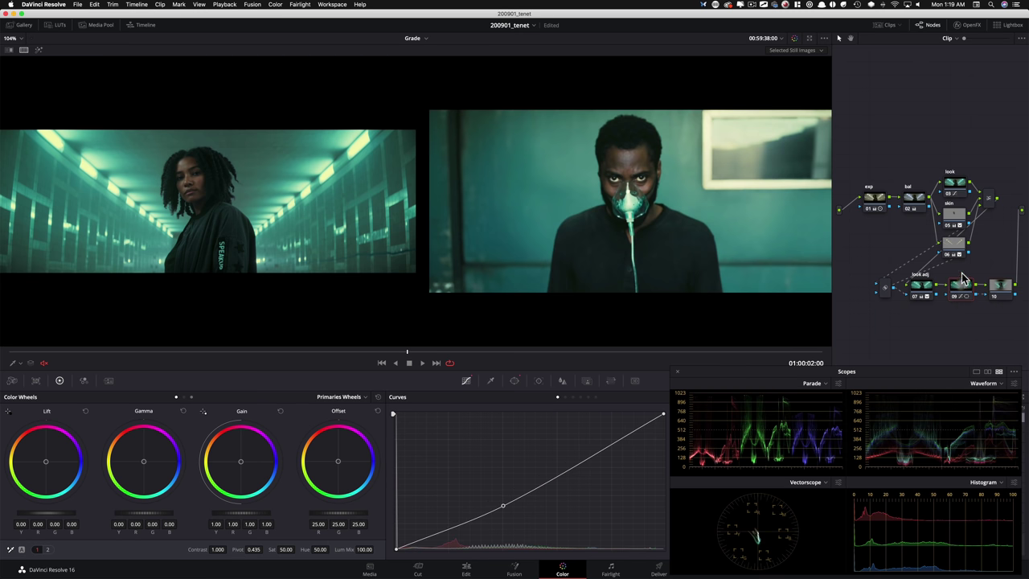
# Label the circular-window node outside
pyautogui.press('Tab')
pyautogui.press('t')
pyautogui.press('d')
pyautogui.press('BackSpace')
pyautogui.press('Return')
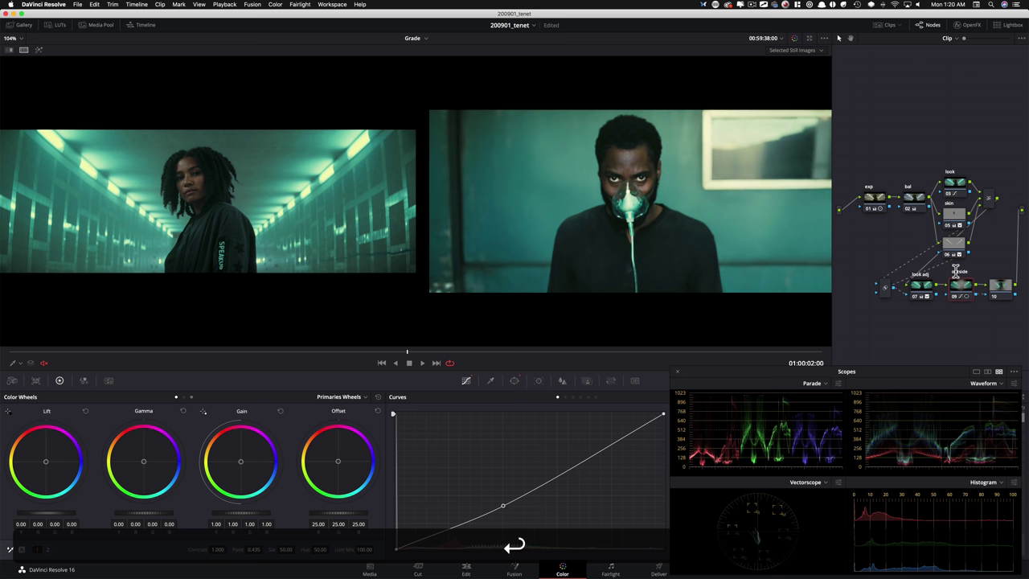
# Label the last node inside and brighten the woman's area by raising the midtones of its custom curve
pyautogui.click(1002, 293)
pyautogui.press('Tab')
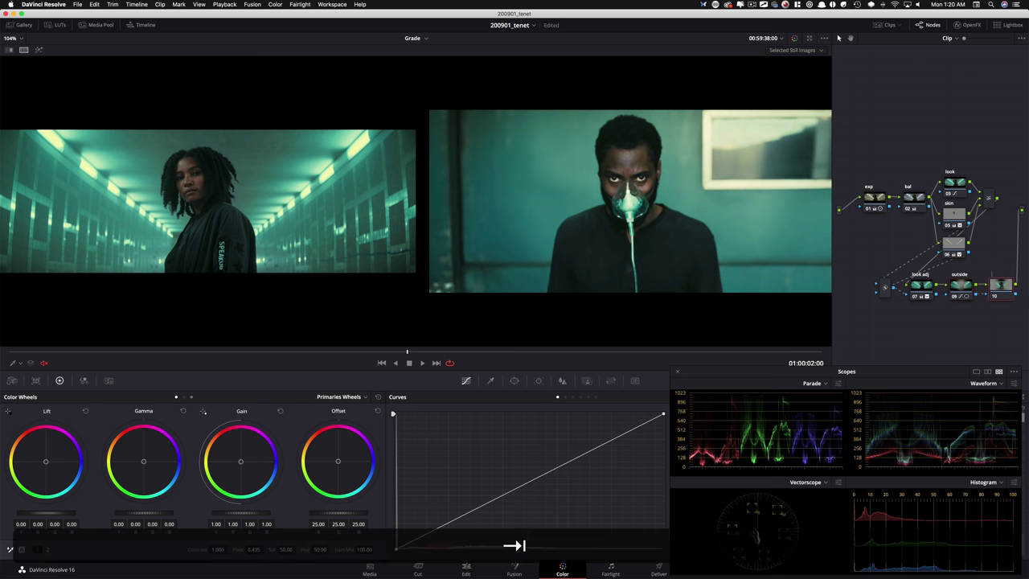
pyautogui.write('inside')
pyautogui.press('Return')
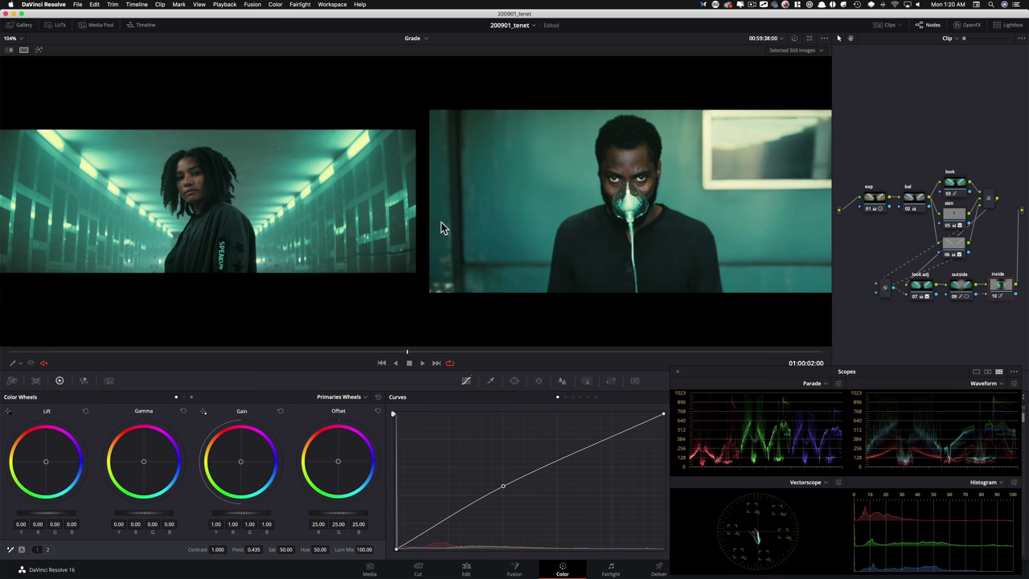
# Select the outside and inside nodes together and switch them off and on to compare the vignette beside the reference still
pyautogui.moveTo(963, 310); pyautogui.dragTo(997, 287)
pyautogui.press('super+d')
pyautogui.press('super+d')
pyautogui.press('super+d')
pyautogui.press('super+d')
pyautogui.press('super+d')
pyautogui.press('super+d')
pyautogui.hotkey('ctrl', 'd')
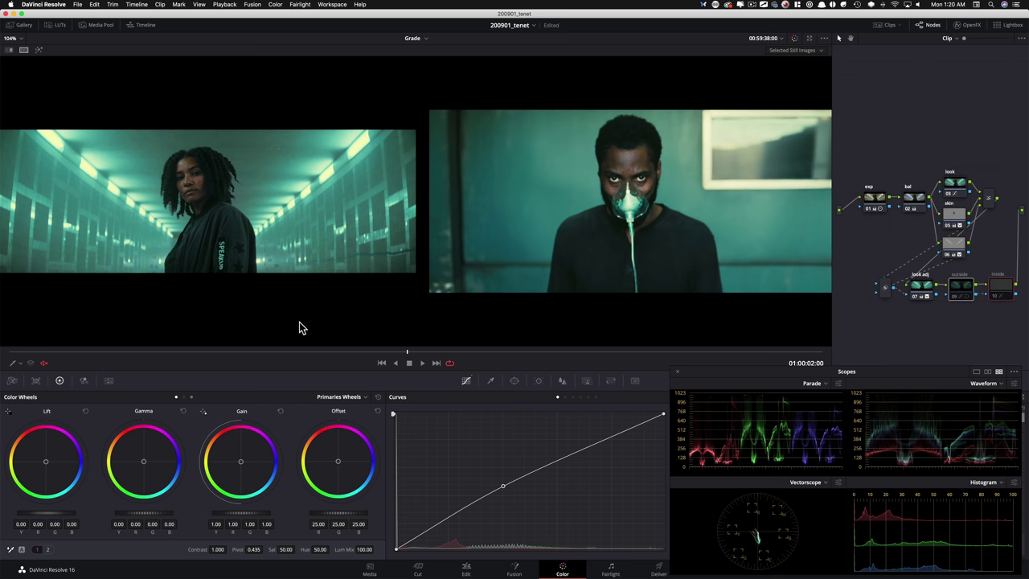
pyautogui.hotkey('ctrl', 'd')
pyautogui.hotkey('ctrl', 'd')
pyautogui.hotkey('ctrl', 'd')
pyautogui.hotkey('ctrl', 'd')
pyautogui.hotkey('ctrl', 'd')
pyautogui.hotkey('ctrl', 'd')
pyautogui.hotkey('ctrl', 'd')
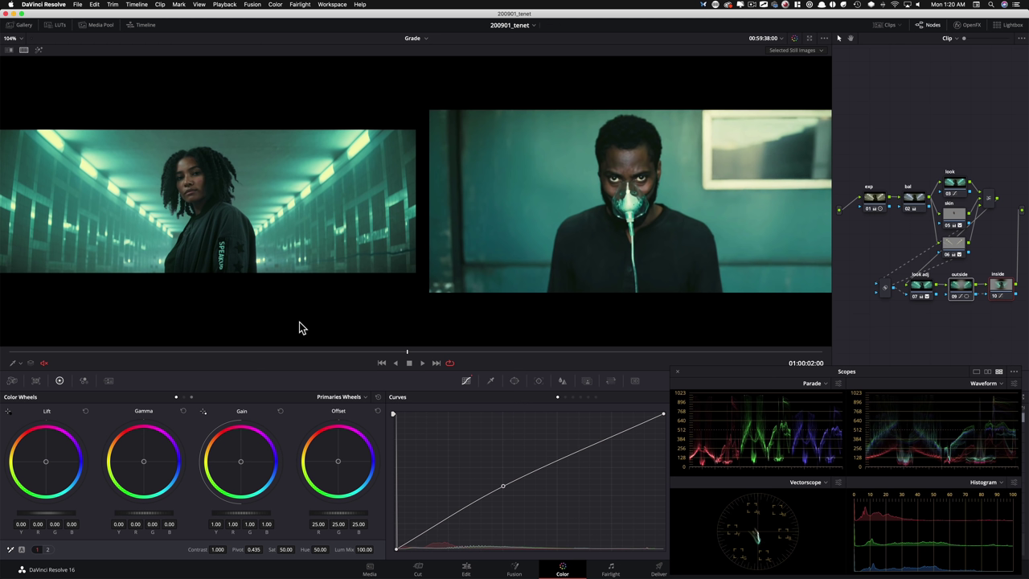
# Show the shot full frame, compare it with and without the outside and inside nodes, and switch to the reference still
pyautogui.press('alt+super+w')
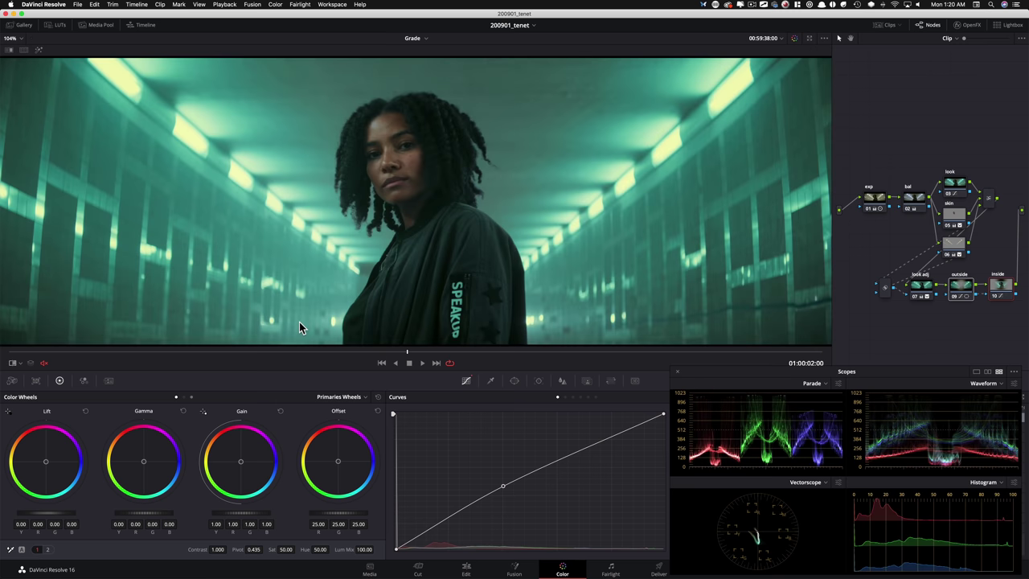
pyautogui.press('super+d')
pyautogui.press('super+d')
pyautogui.press('super+d')
pyautogui.press('super+d')
pyautogui.press('super+d')
pyautogui.press('super+d')
pyautogui.press('super+w')
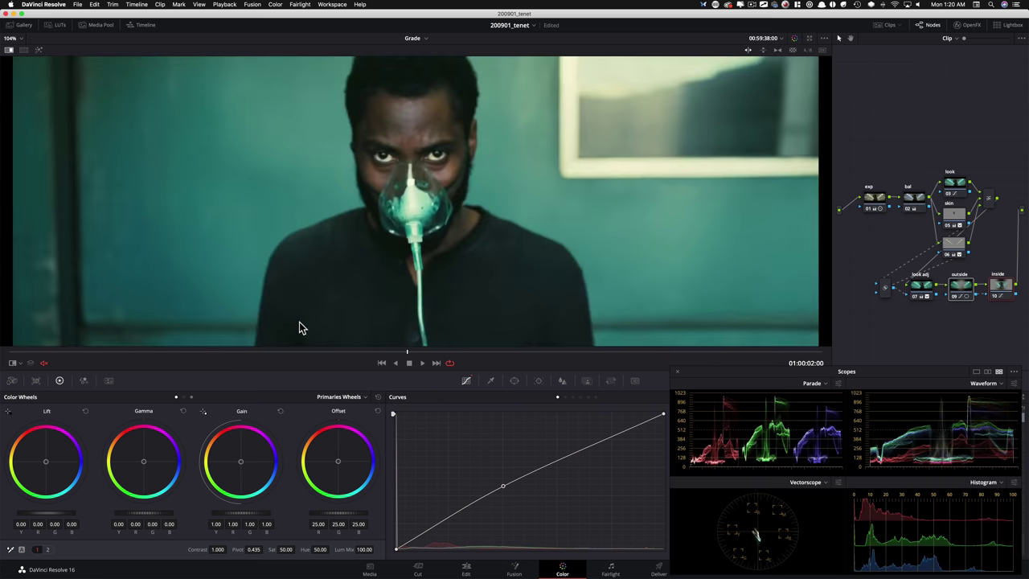
# Compare the full-frame shot with the reference still by wiping between them, also checking the shot with the inside node off and on
pyautogui.press('super+w')
pyautogui.press('super+w')
pyautogui.press('super+w')
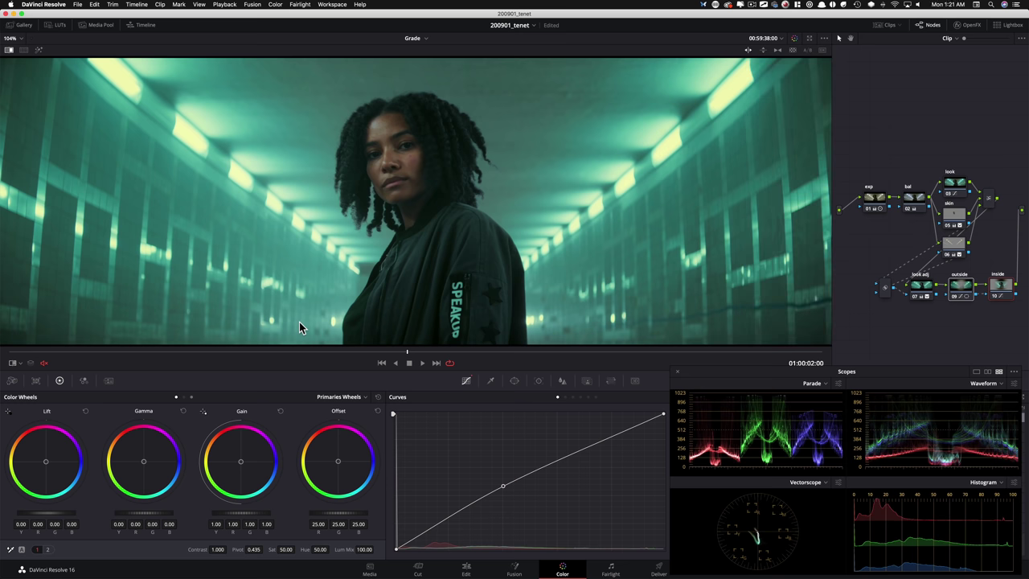
pyautogui.press('super+d')
pyautogui.press('super+d')
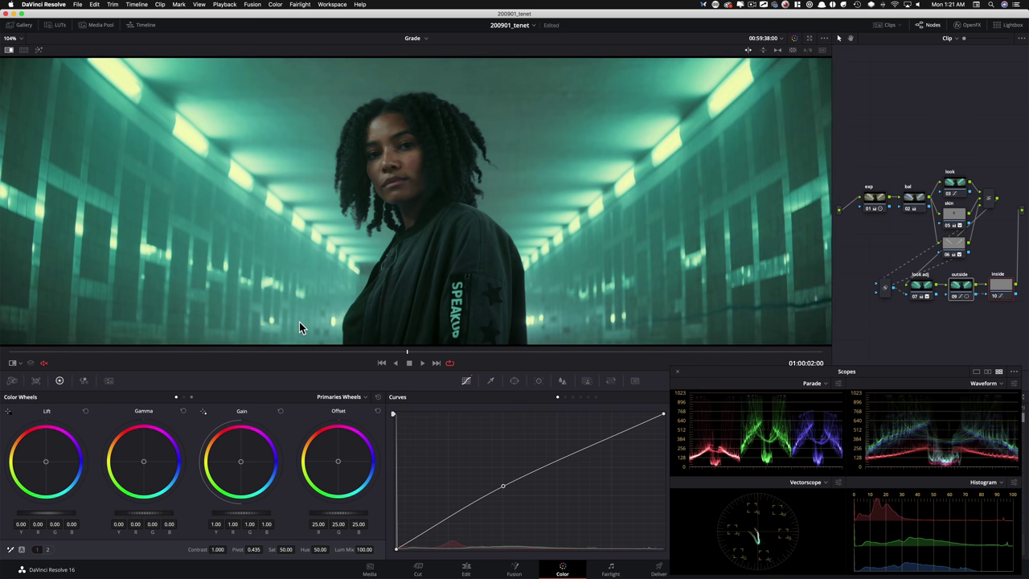
pyautogui.press('super+w')
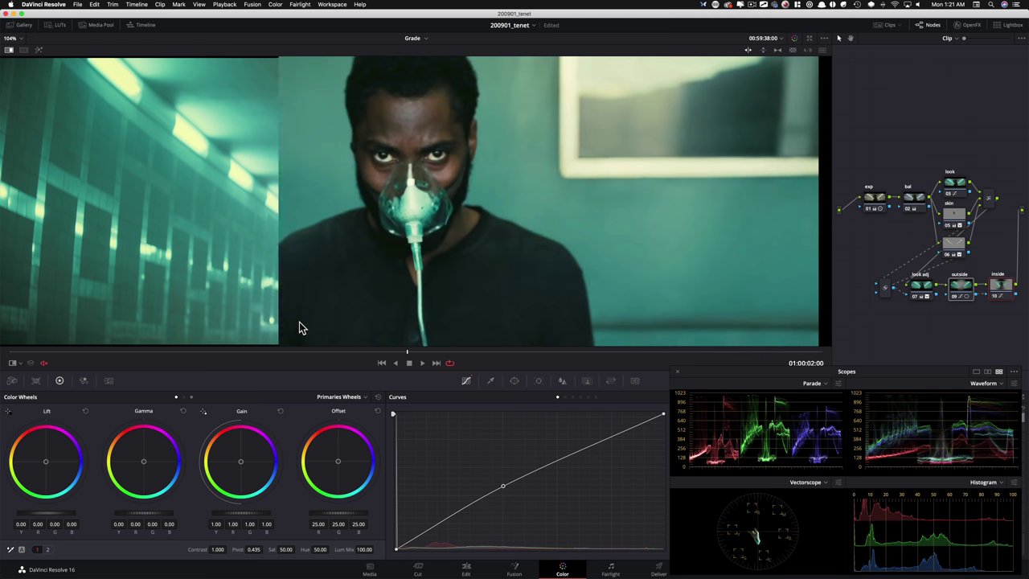
pyautogui.press('super+w')
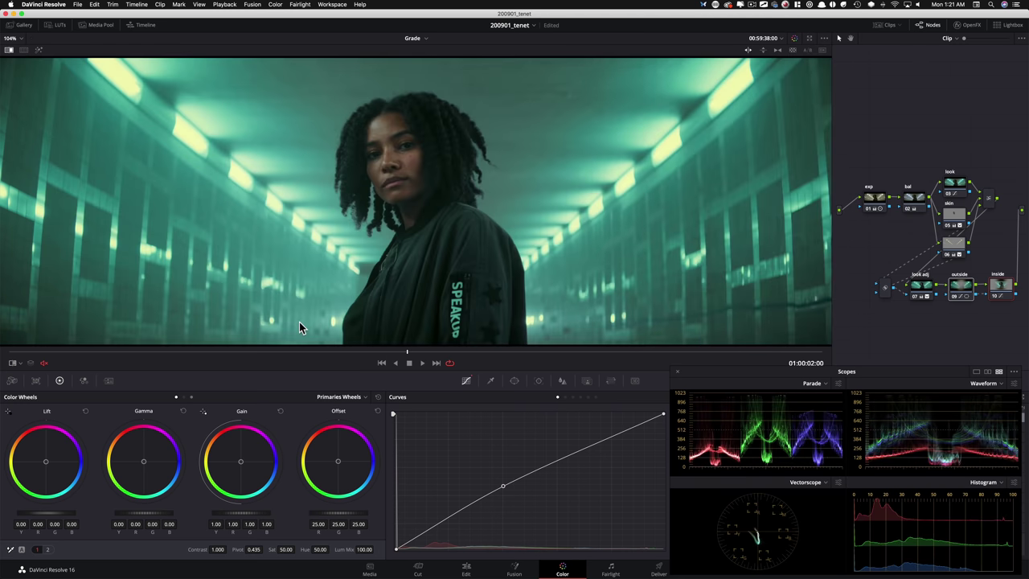
pyautogui.press('super+w')
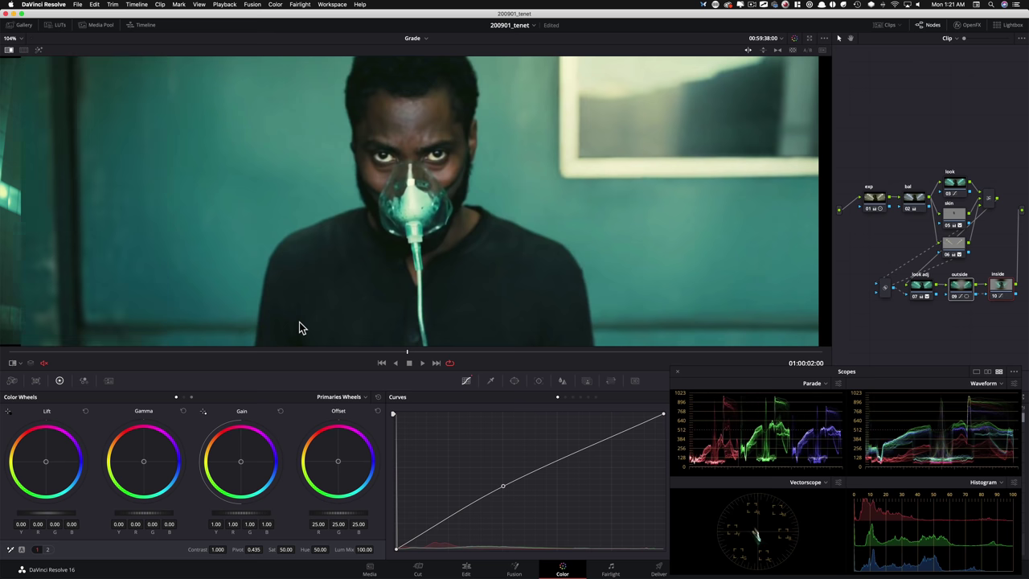
pyautogui.press('super+w')
pyautogui.press('super+w')
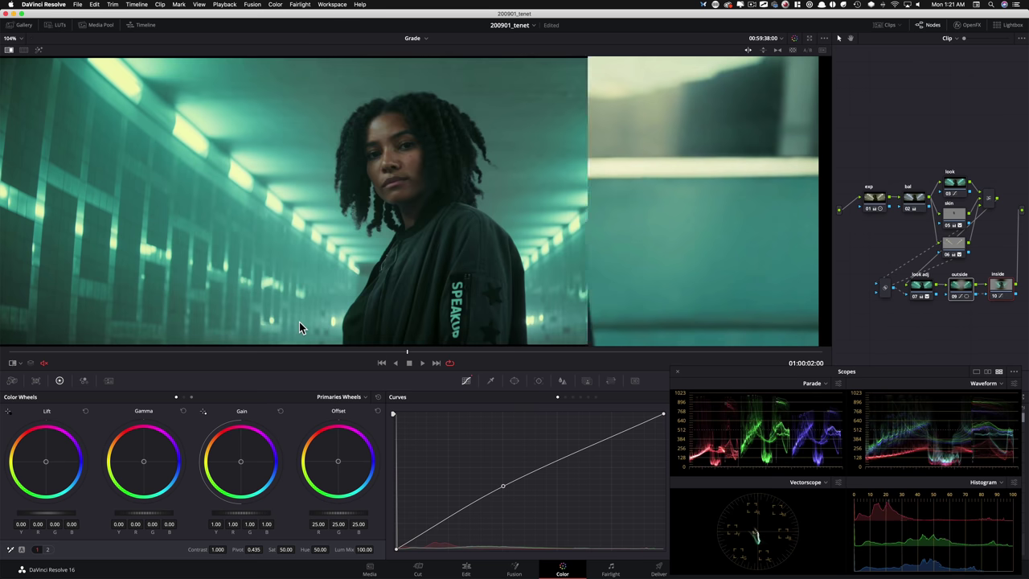
pyautogui.press('super+w')
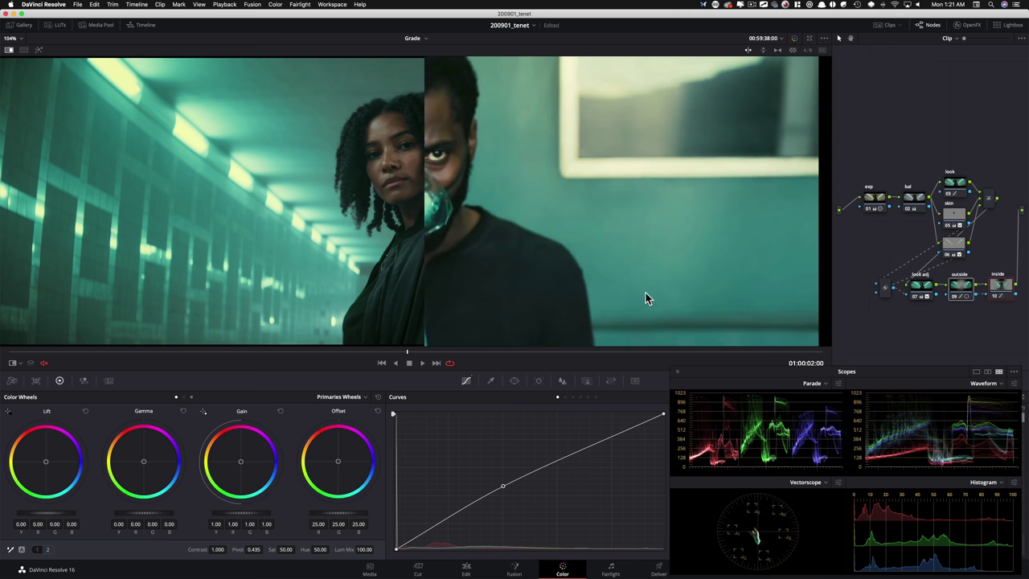
# Bypass the whole grade and restore it to compare the flat and graded shot against the wiped reference still
pyautogui.hotkey('shift', 'd')
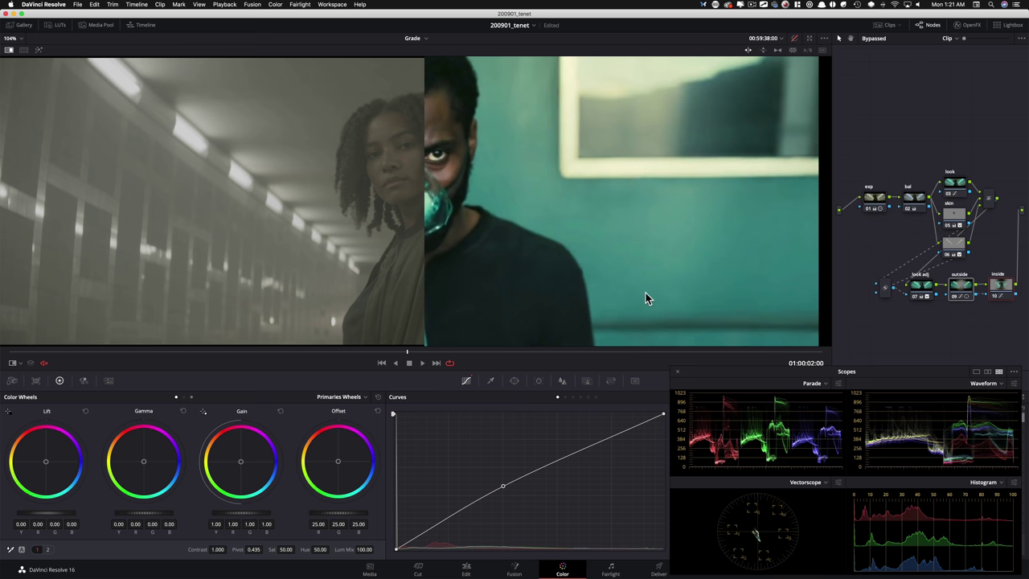
pyautogui.hotkey('shift', 'd')
pyautogui.hotkey('shift', 'd')
pyautogui.hotkey('shift', 'd')
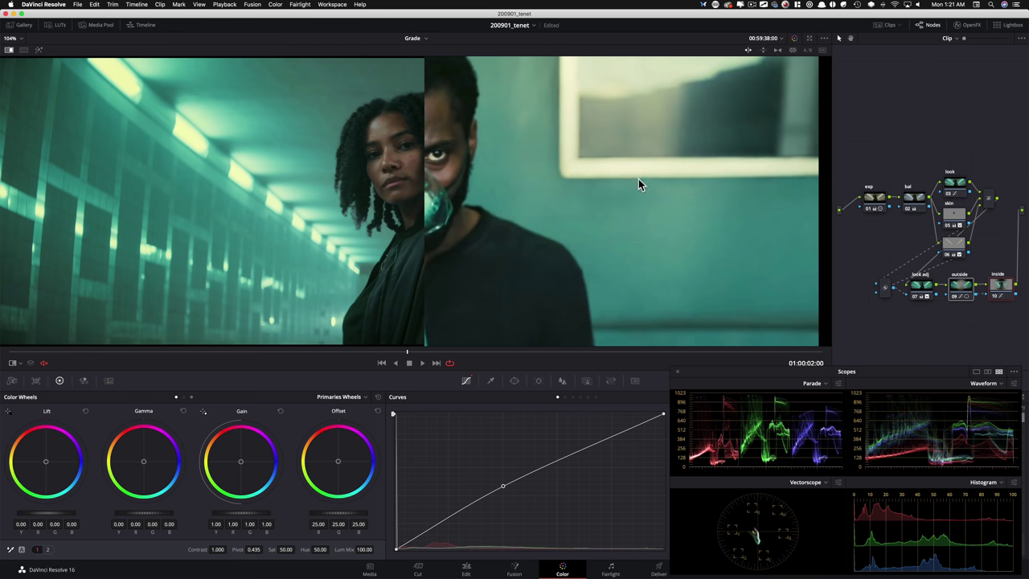
# Show the shot and the reference still side by side in split screen and compare the shot with the outside node off and on
pyautogui.hotkey('ctrl', 'w')
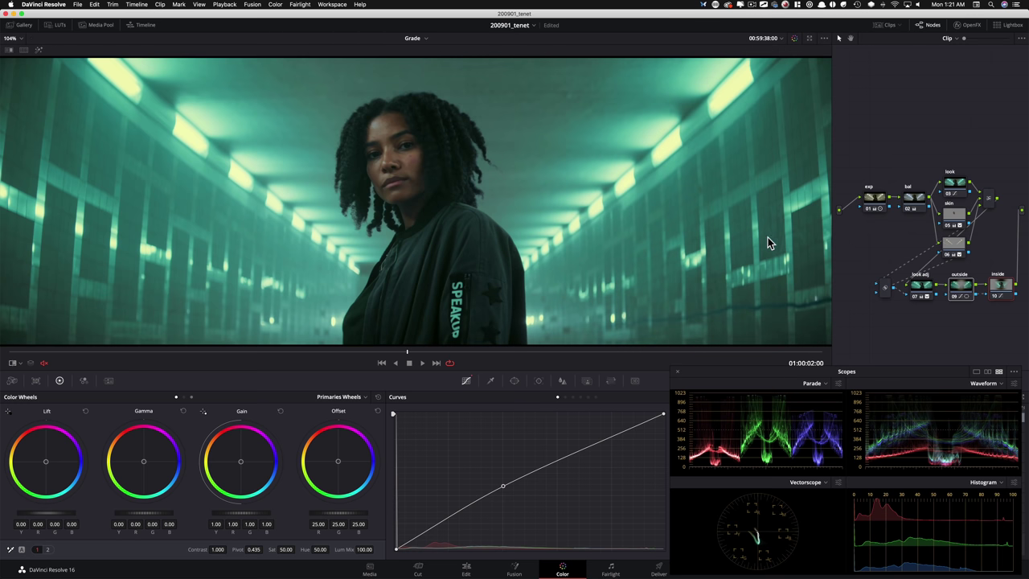
pyautogui.click(24, 49)
pyautogui.click(926, 285)
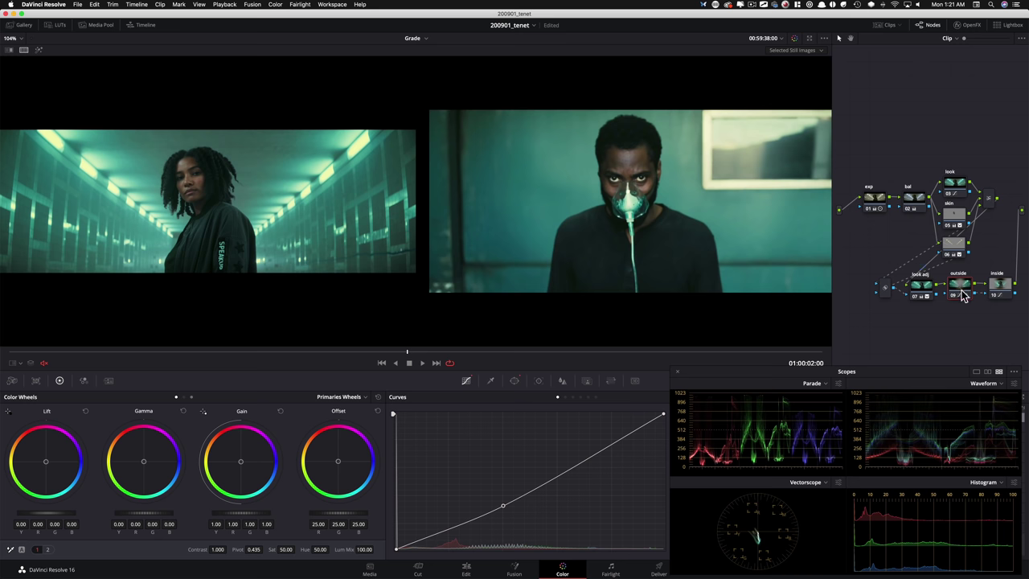
pyautogui.press('super+d')
pyautogui.press('super+d')
pyautogui.press('super+d')
pyautogui.press('super+d')
# Lower the teal point slightly on the outside node's Hue vs Hue curve
pyautogui.hotkey('alt', '2')
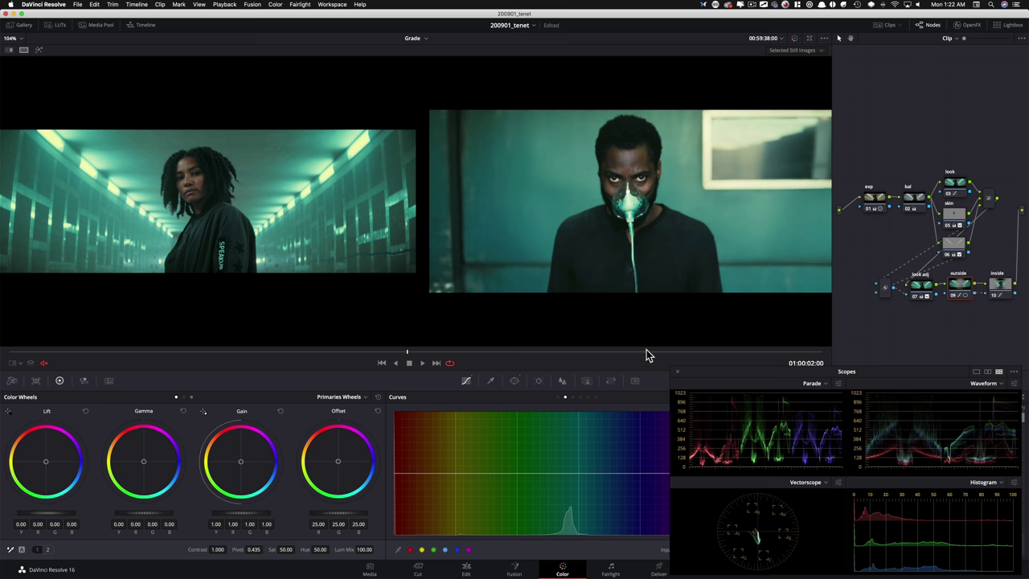
pyautogui.moveTo(716, 369); pyautogui.dragTo(677, 160)
pyautogui.moveTo(739, 166); pyautogui.dragTo(777, 367)
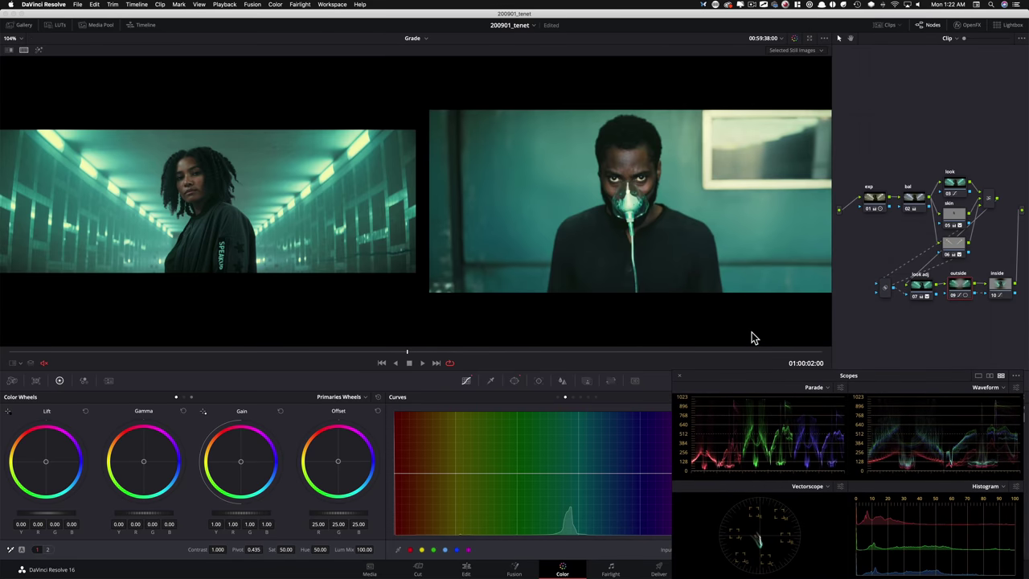
pyautogui.click(754, 338)
pyautogui.press('super+z')
pyautogui.press('super+s')
# Check the outside node's hue change by switching the node off and on, and wipe the full-frame shot against the reference still
pyautogui.press('super+d')
pyautogui.press('super+d')
pyautogui.press('super+d')
pyautogui.press('super+d')
pyautogui.press('super+d')
pyautogui.press('super+d')
pyautogui.press('super+w')
pyautogui.press('super+w')
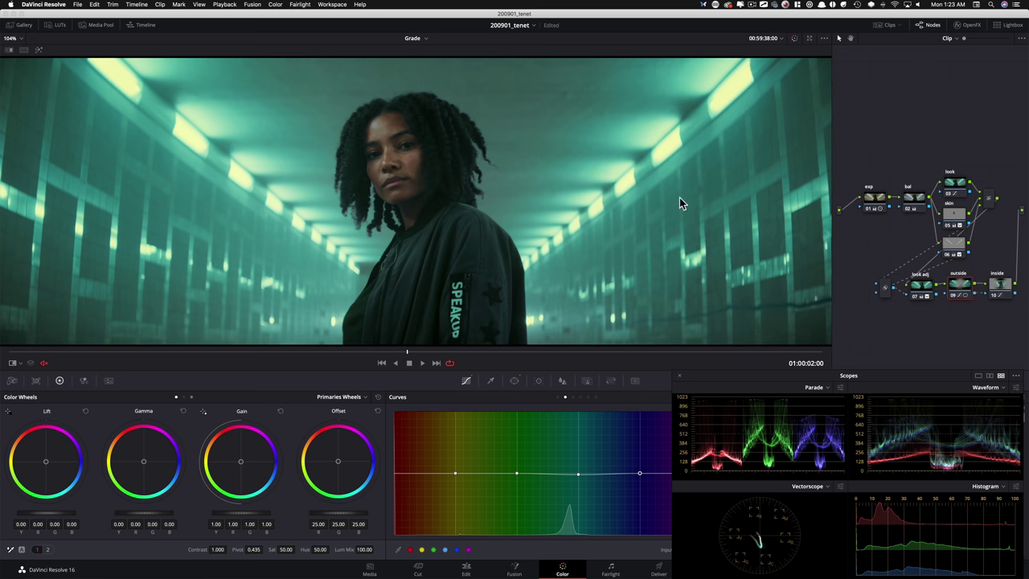
pyautogui.press('super+w')
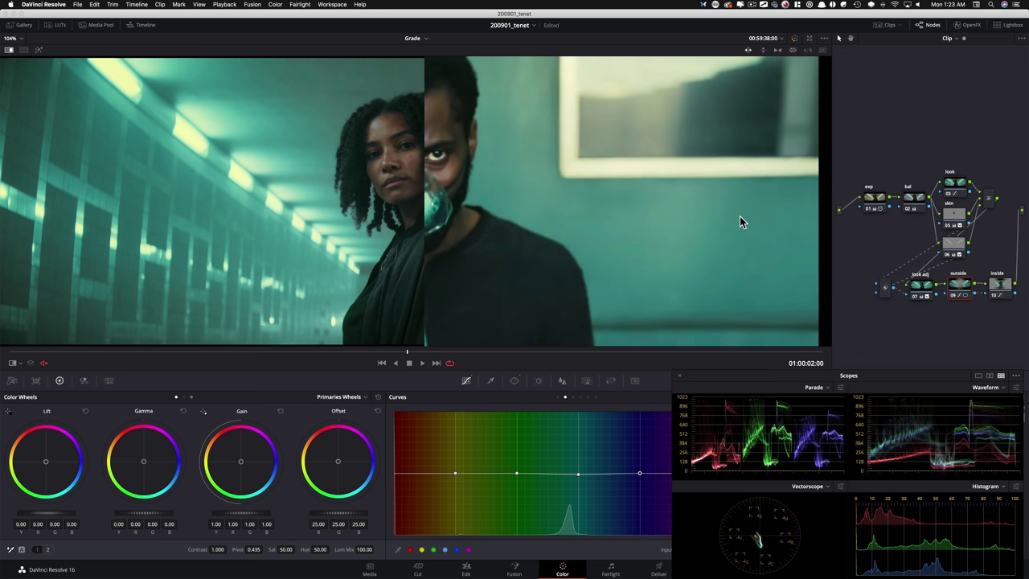
pyautogui.press('super+w')
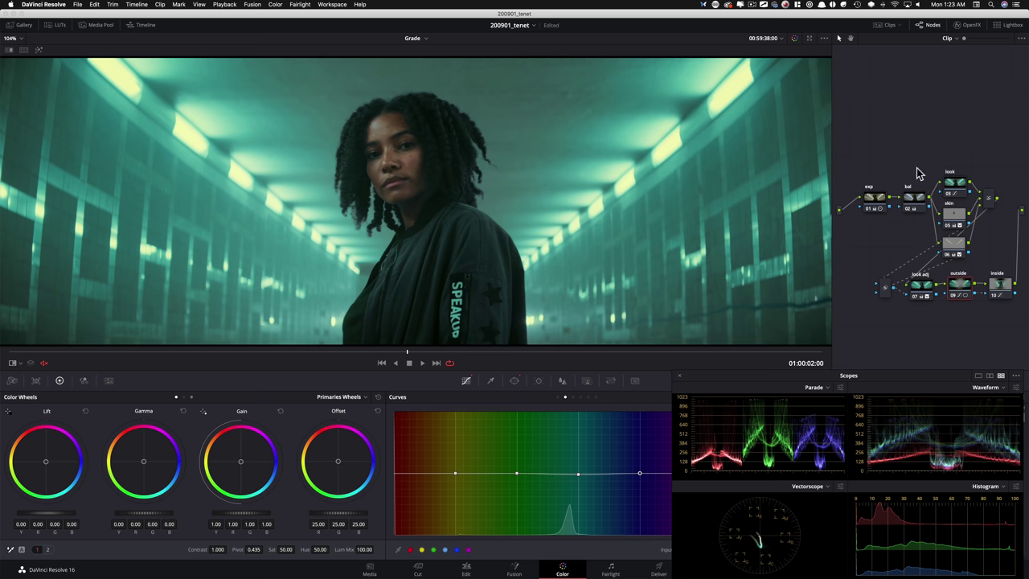
# Return to the split screen with the reference still, disable all nodes together, and go to the exp node
pyautogui.click(24, 50)
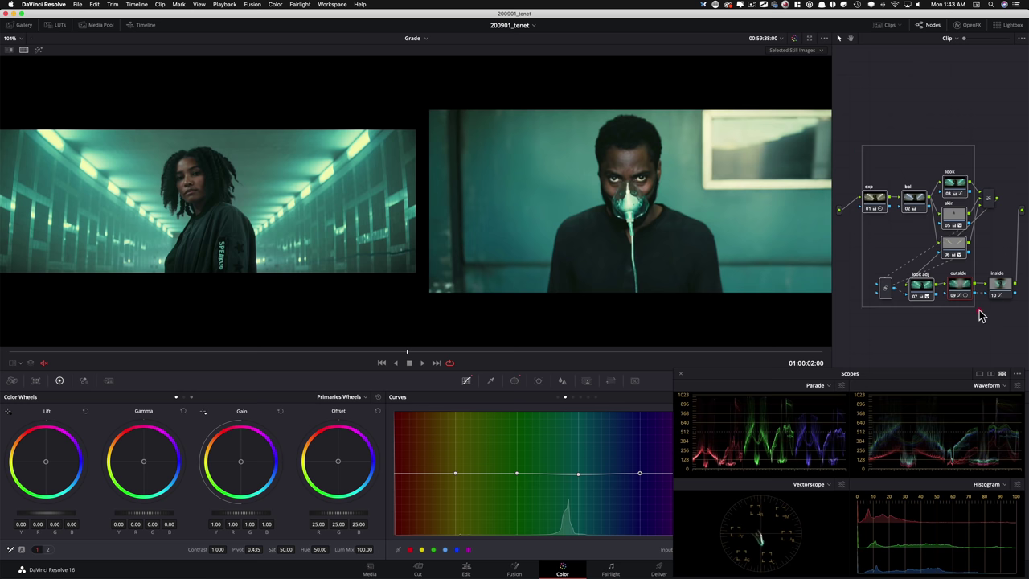
pyautogui.hotkey('alt', 'd')
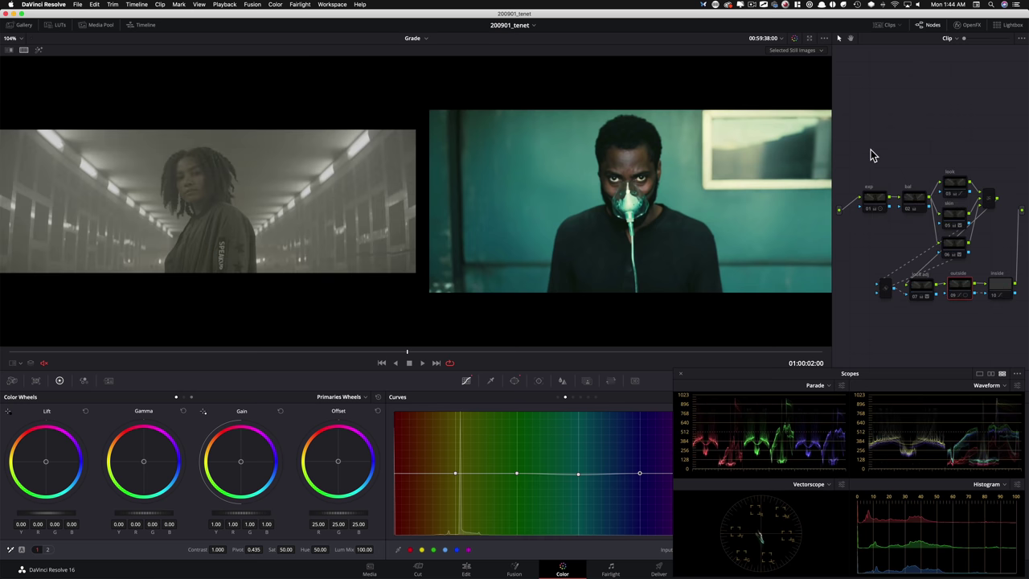
pyautogui.hotkey('alt', 'shift', ';')
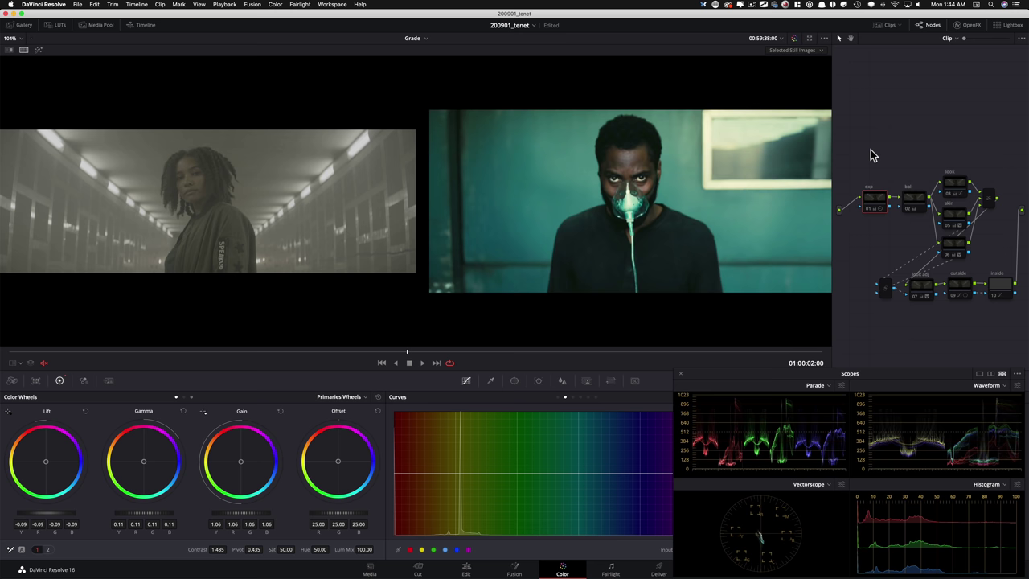
# Re-enable the exp and bal nodes one after the other to review the exposure and balance corrections
pyautogui.press('super+d')
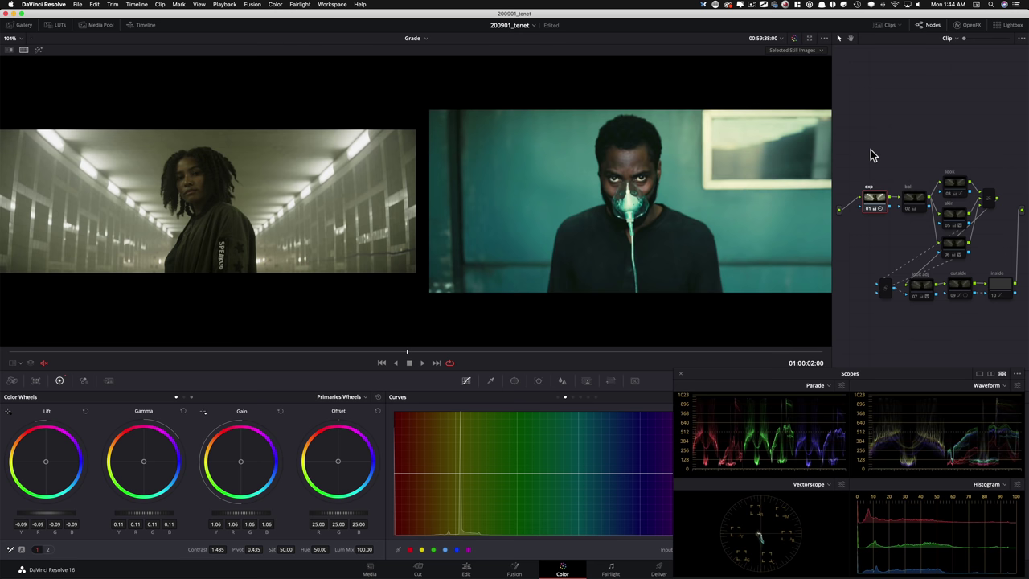
pyautogui.hotkey('shift', "'")
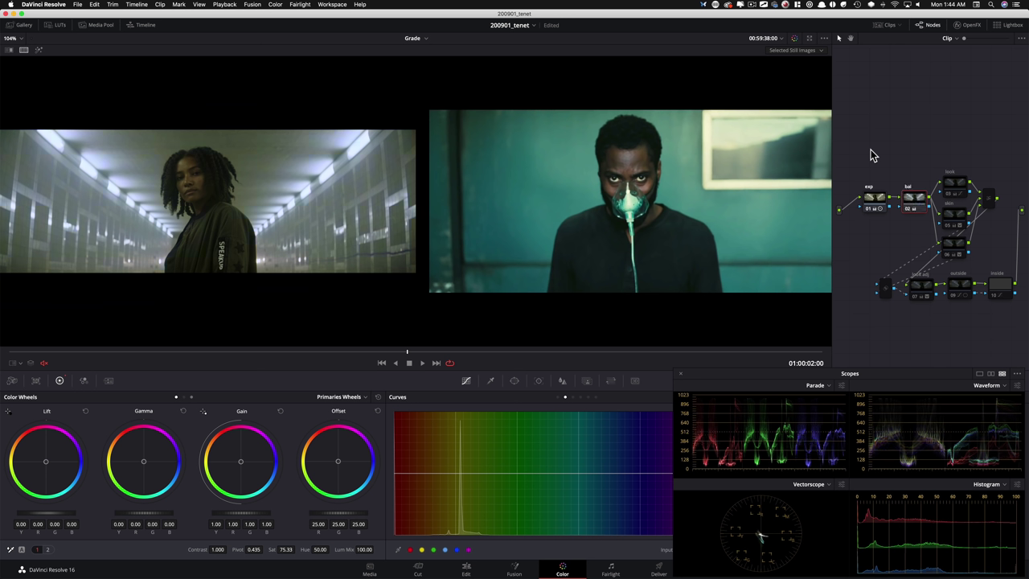
pyautogui.hotkey('shift', "'")
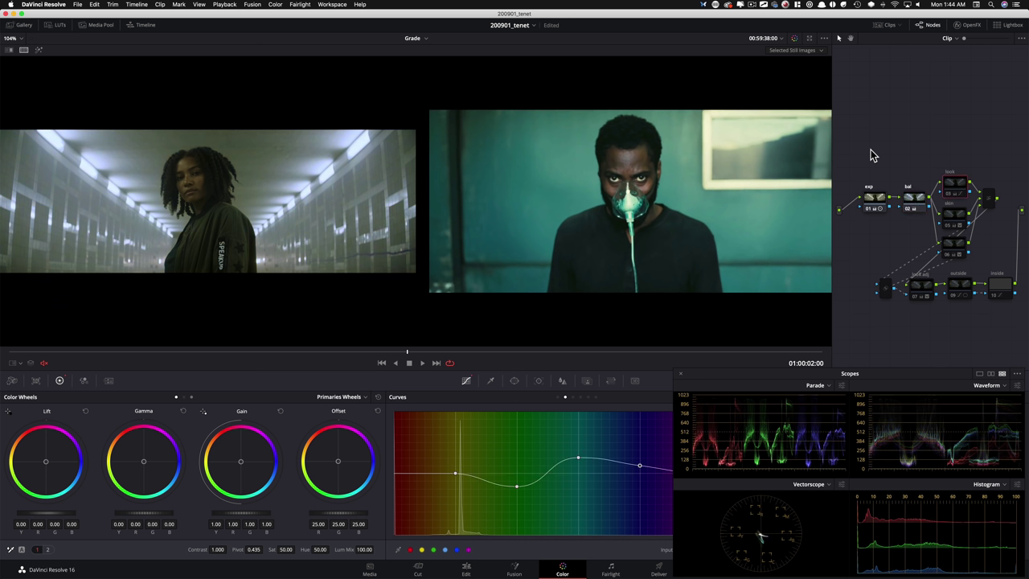
# Re-enable the skin node, the unlabelled node 06 and the look node in turn to review their contributions
pyautogui.press('super+d')
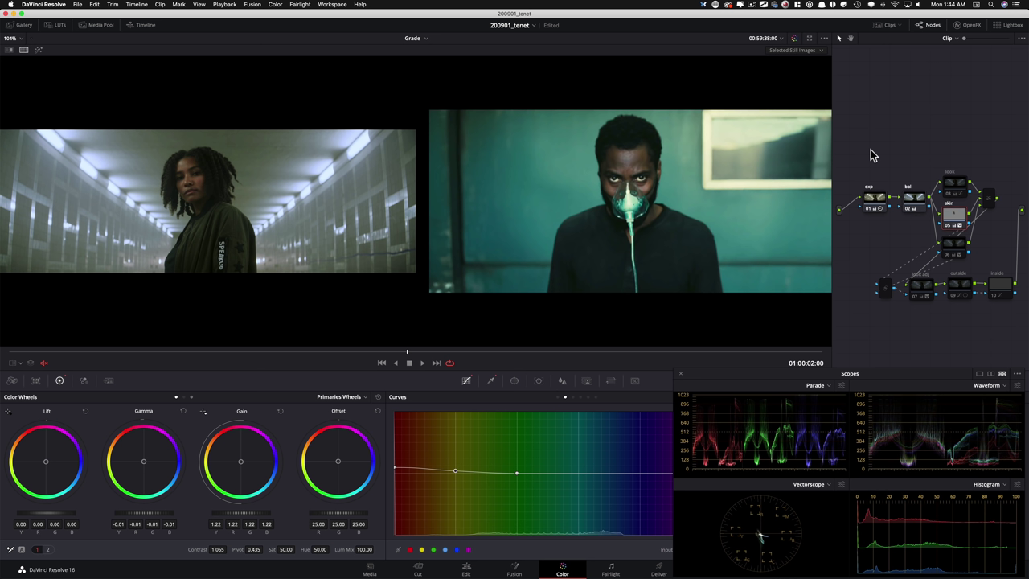
pyautogui.hotkey('shift', ';')
pyautogui.hotkey('shift', "'")
pyautogui.hotkey('shift', "'")
pyautogui.hotkey('ctrl', 'd')
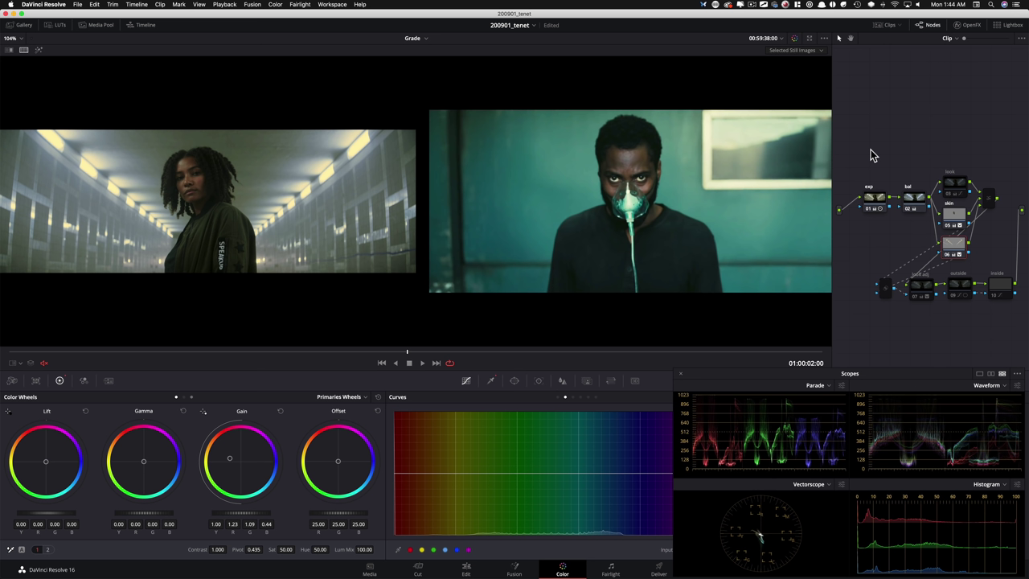
pyautogui.hotkey('ctrl', 's')
pyautogui.press('super+z')
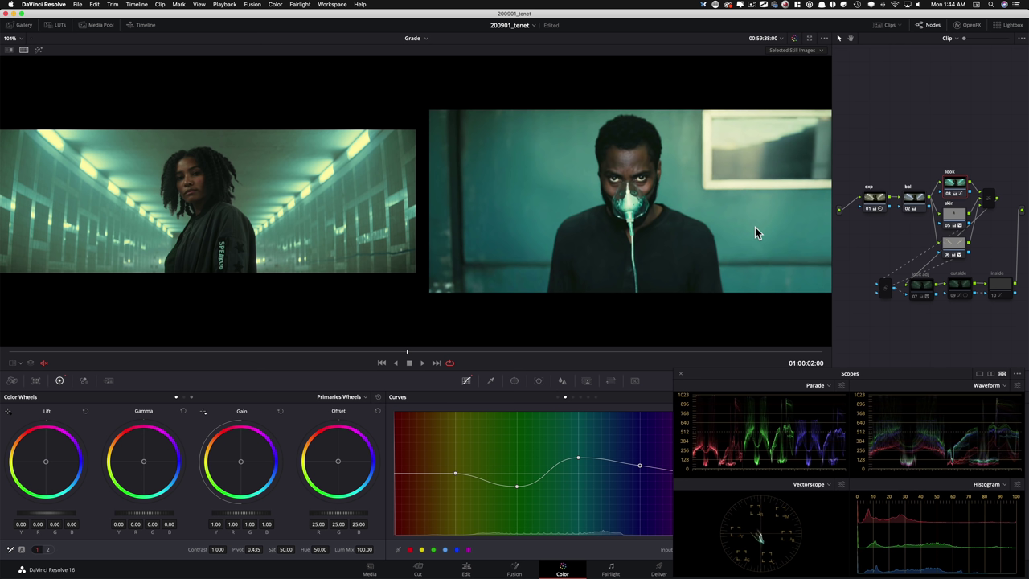
# Re-enable the look adj node and switch it off and on to examine its effect on the teal tone
pyautogui.hotkey('shift', "'")
pyautogui.hotkey('shift', "'")
pyautogui.hotkey('shift', "'")
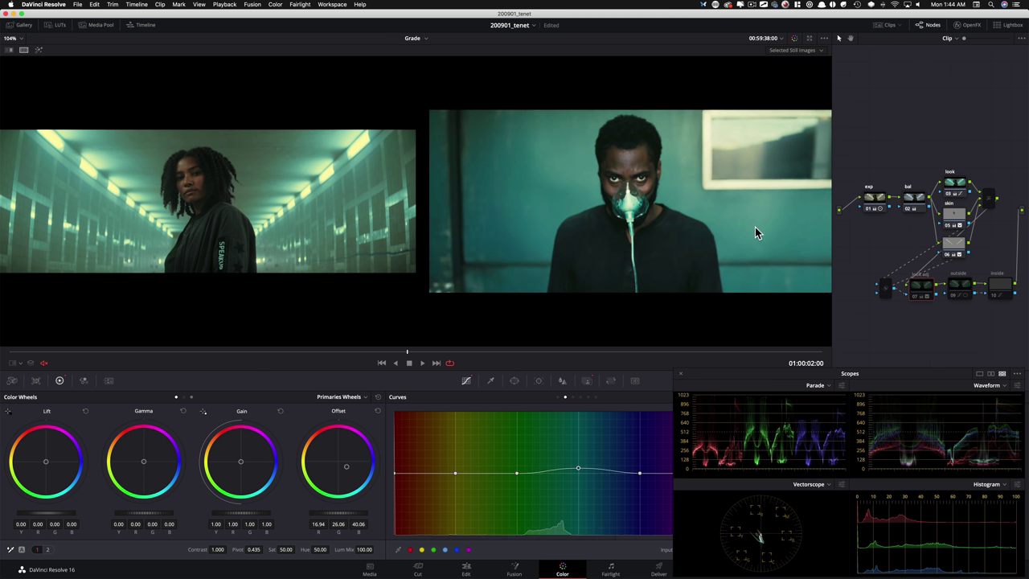
pyautogui.hotkey('ctrl', 'd')
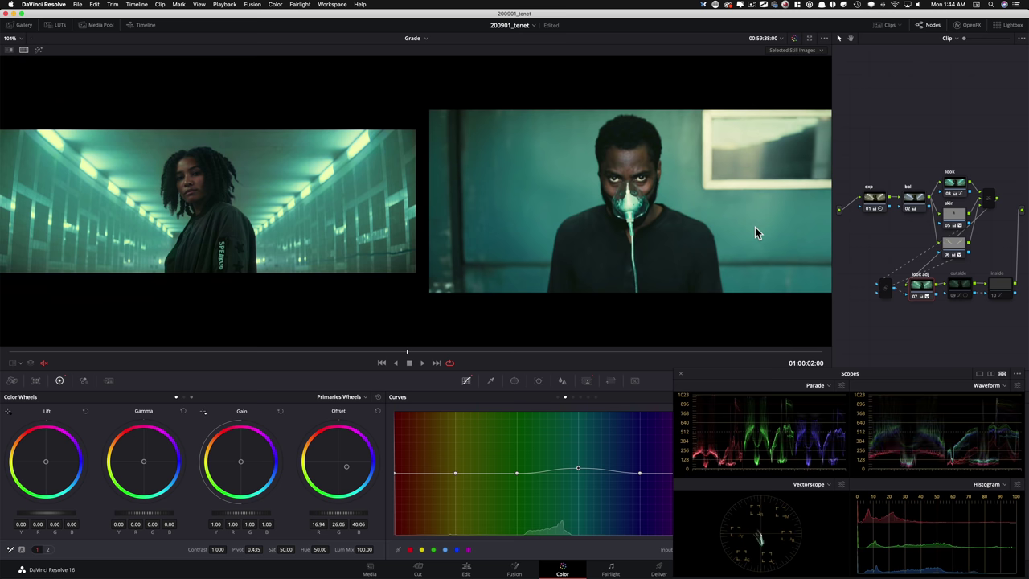
pyautogui.hotkey('ctrl', 'd')
pyautogui.hotkey('ctrl', 'd')
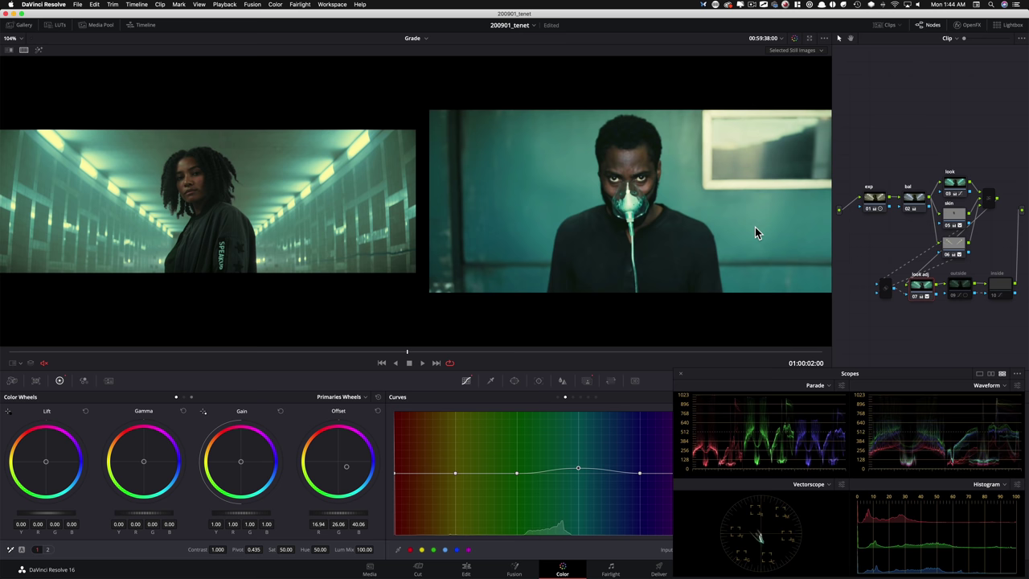
pyautogui.hotkey('ctrl', 'd')
pyautogui.hotkey('ctrl', 'd')
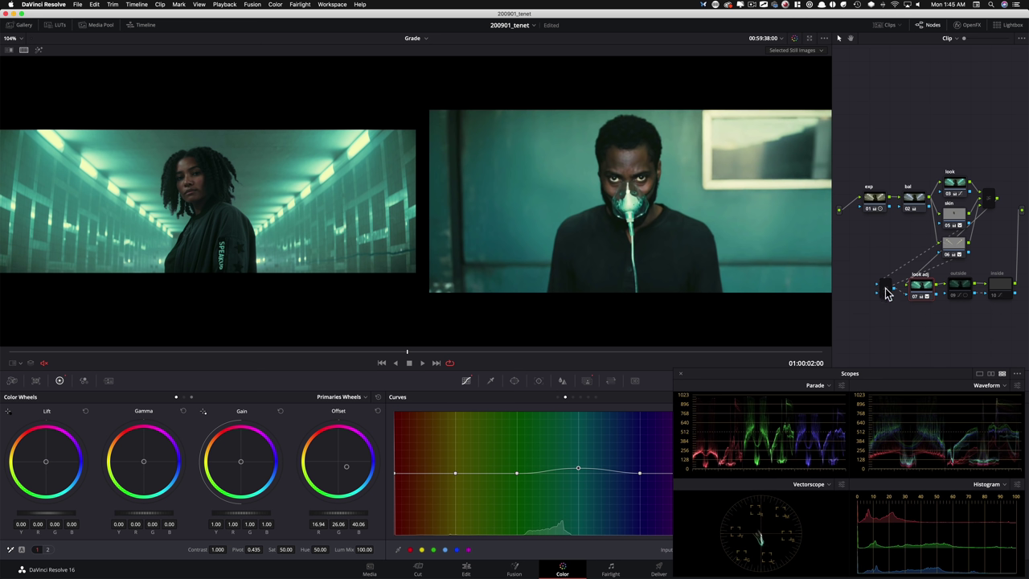
# Re-enable the outside node, switching it off and on to review the darkened surroundings
pyautogui.click(954, 294)
pyautogui.hotkey('shift', "'")
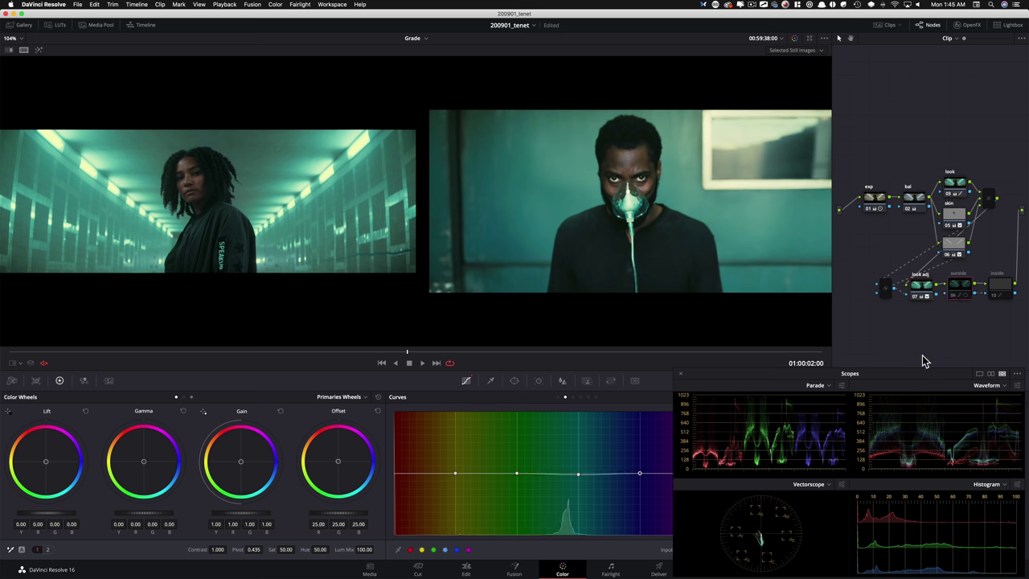
pyautogui.hotkey('ctrl', 'd')
pyautogui.hotkey('ctrl', 'd')
pyautogui.hotkey('ctrl', 'd')
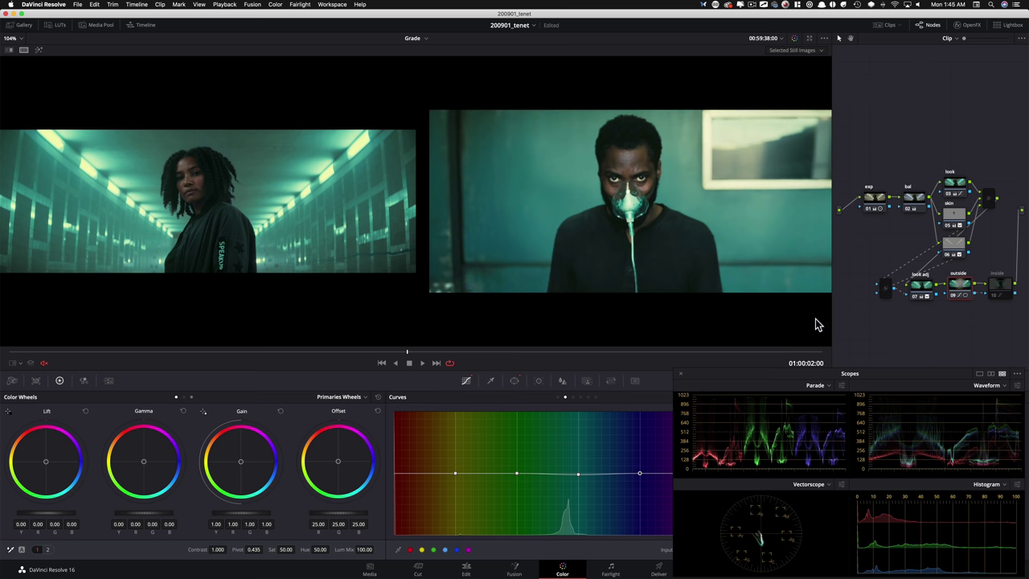
# Re-enable the inside node, switching it off and on to review the brightening around the woman
pyautogui.hotkey('shift', "'")
pyautogui.press('super+d')
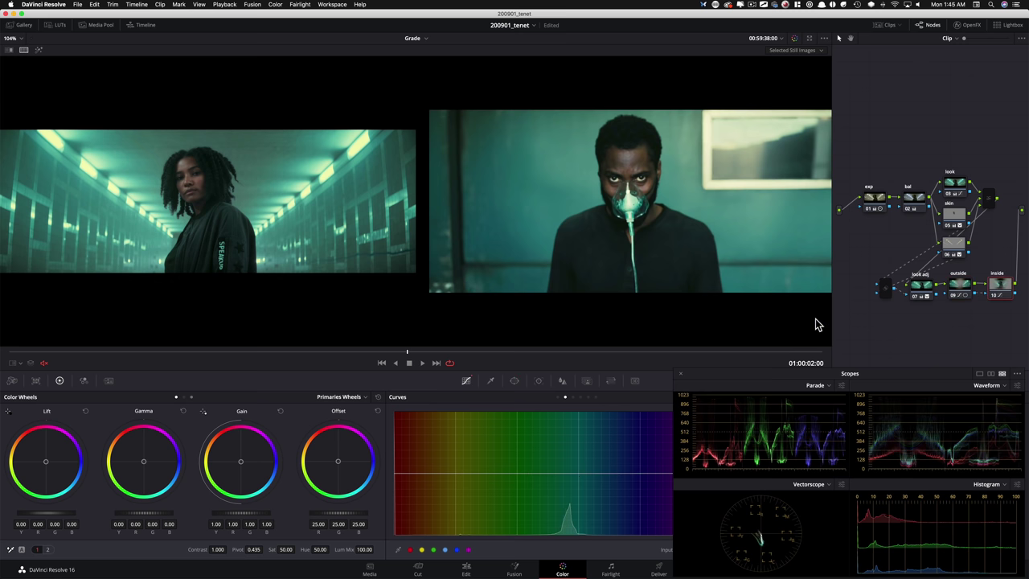
pyautogui.press('super+d')
pyautogui.press('super+d')
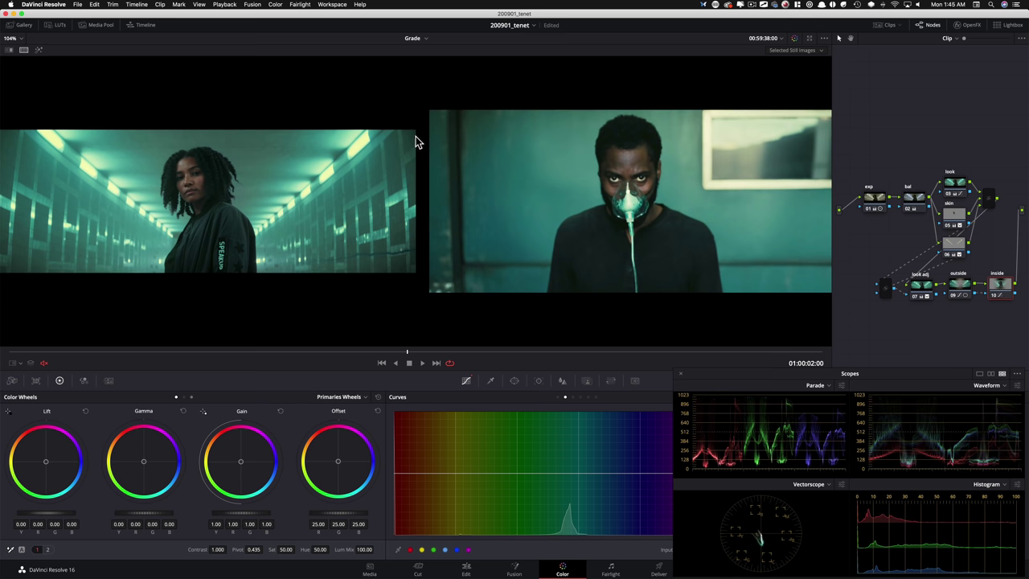